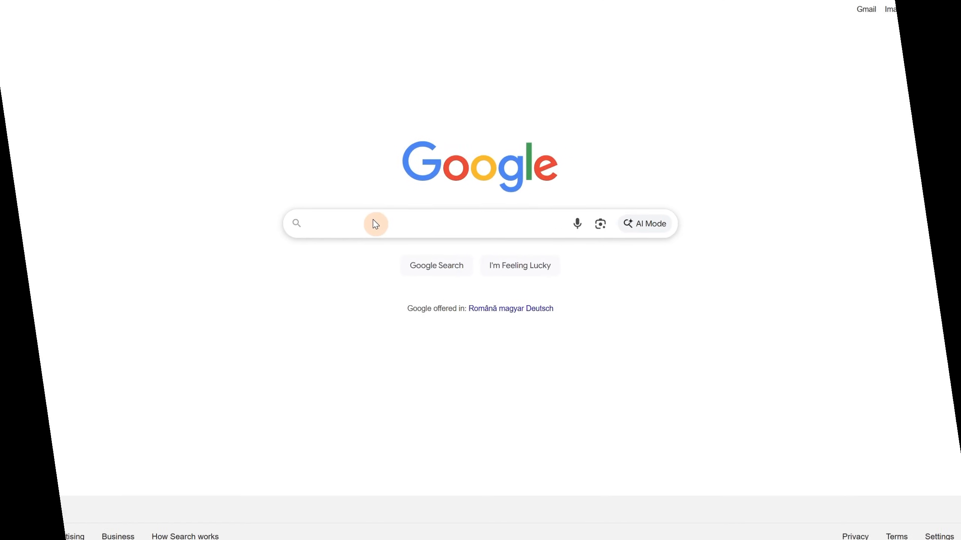
Step: Search Google for "google whisk" and open the Whisk - labs.google/fx result
text(google)
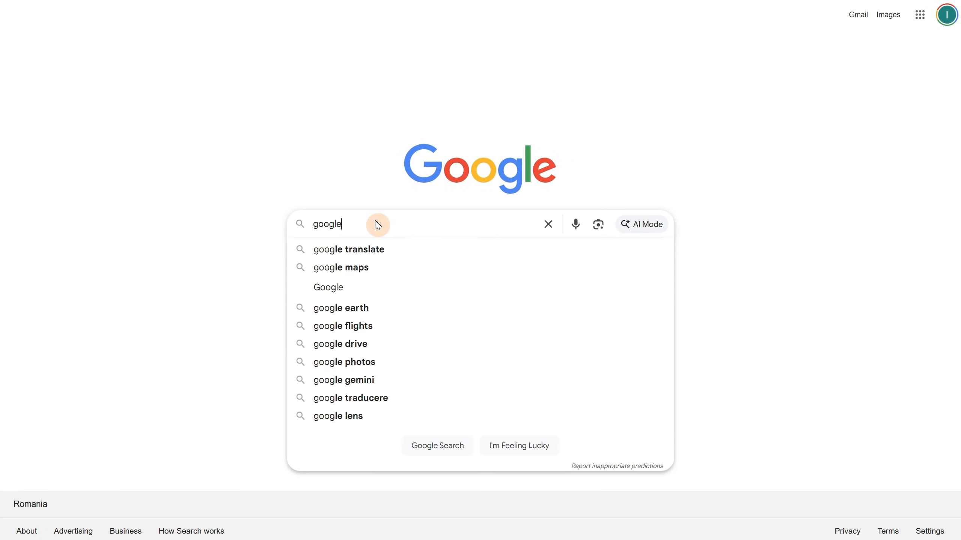
text( whisk)
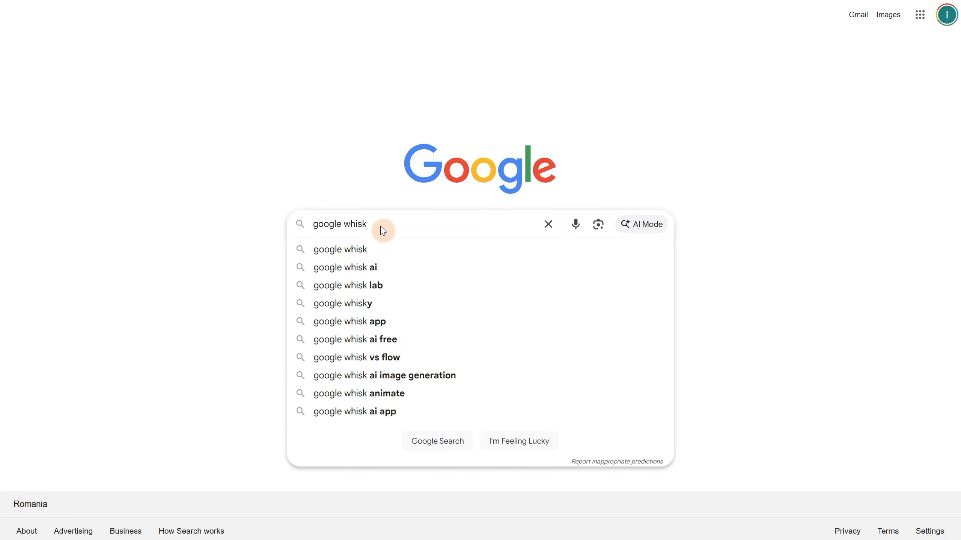
key(Return)
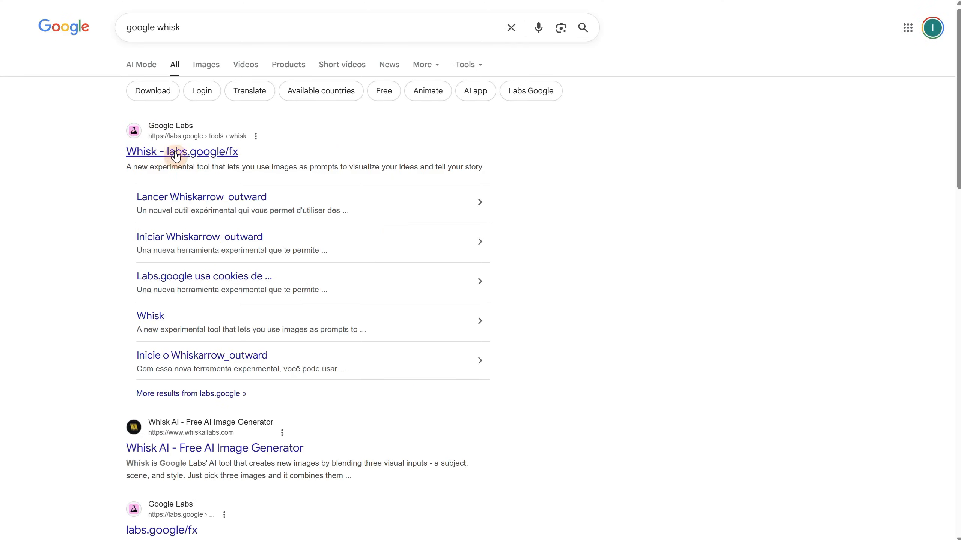
click(196, 153)
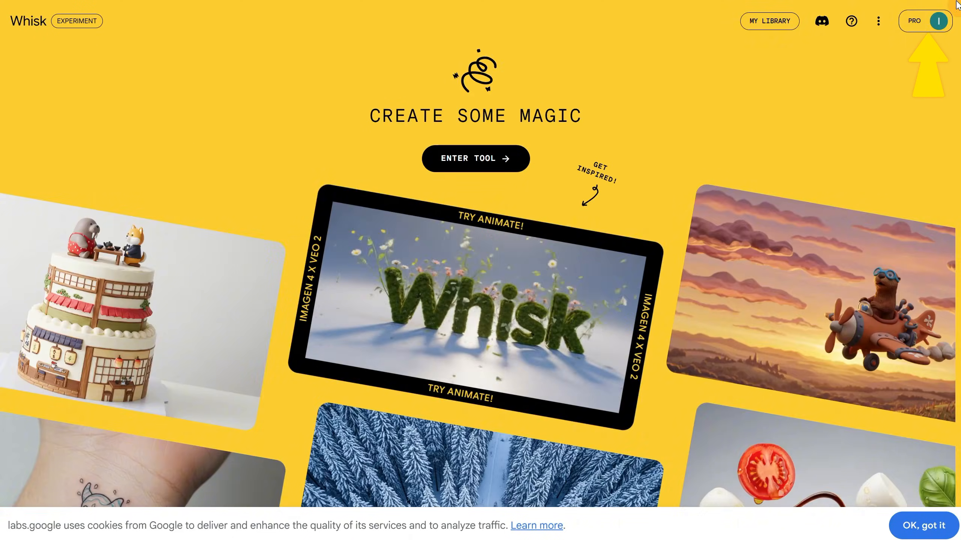
Step: Enter the Whisk tool, go through the introductory dialogs and accept the cookie notice
click(453, 166)
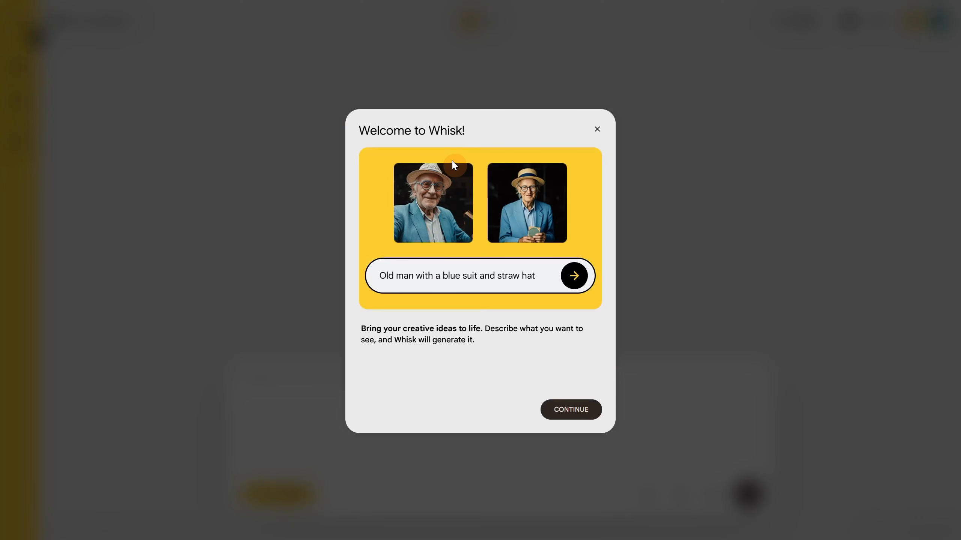
click(582, 416)
click(582, 416)
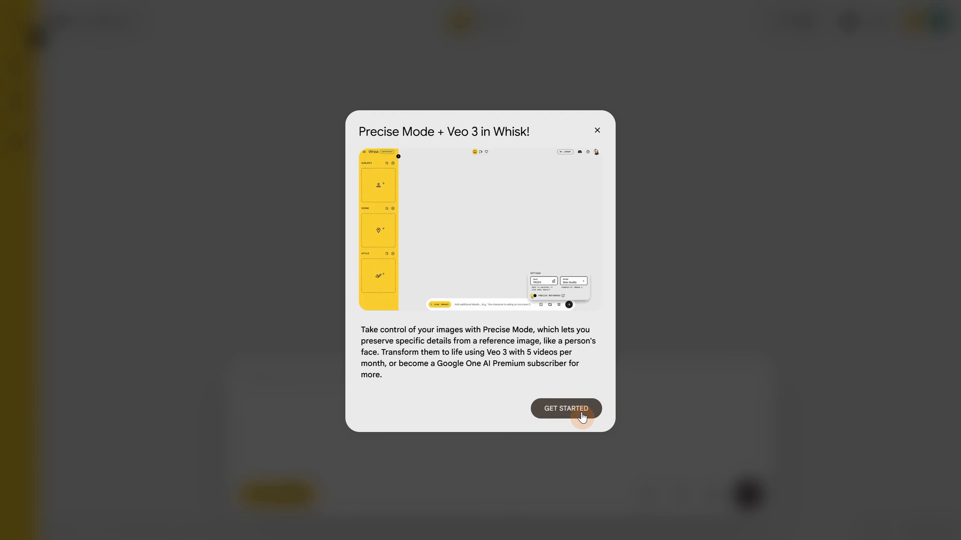
click(580, 413)
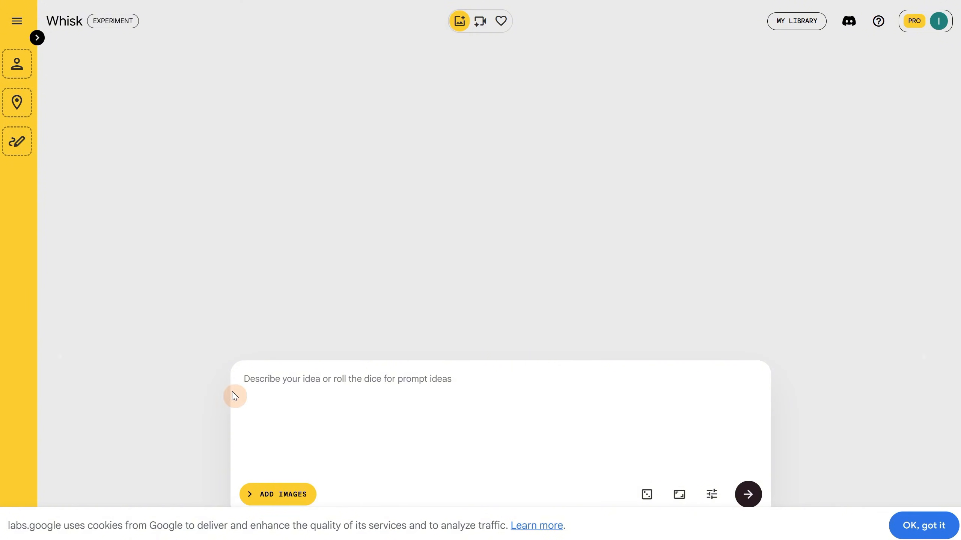
click(919, 526)
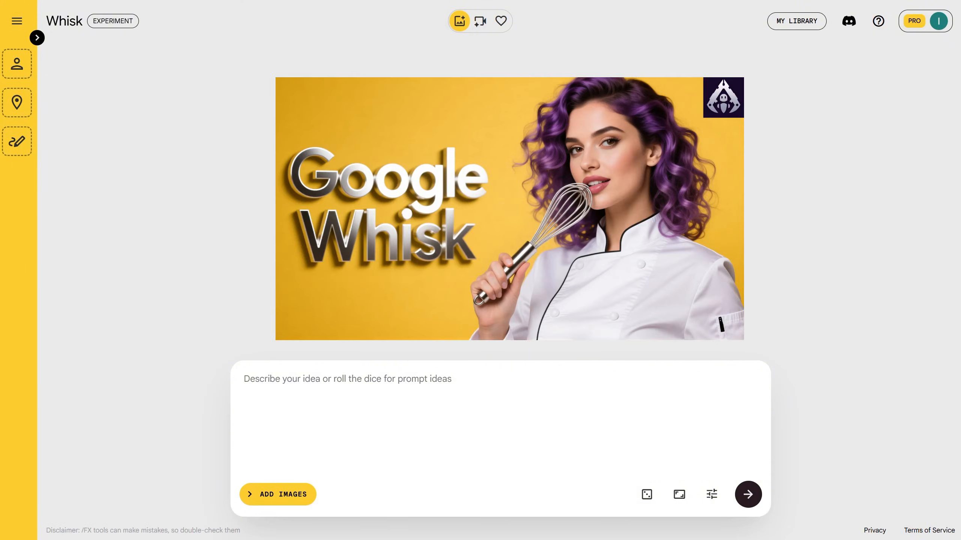
Step: Switch to Notepad, look through the style prompts in Prompts Adjusted.txt, and return to Whisk
key(alt+Tab)
scroll(423, 178, down, 8)
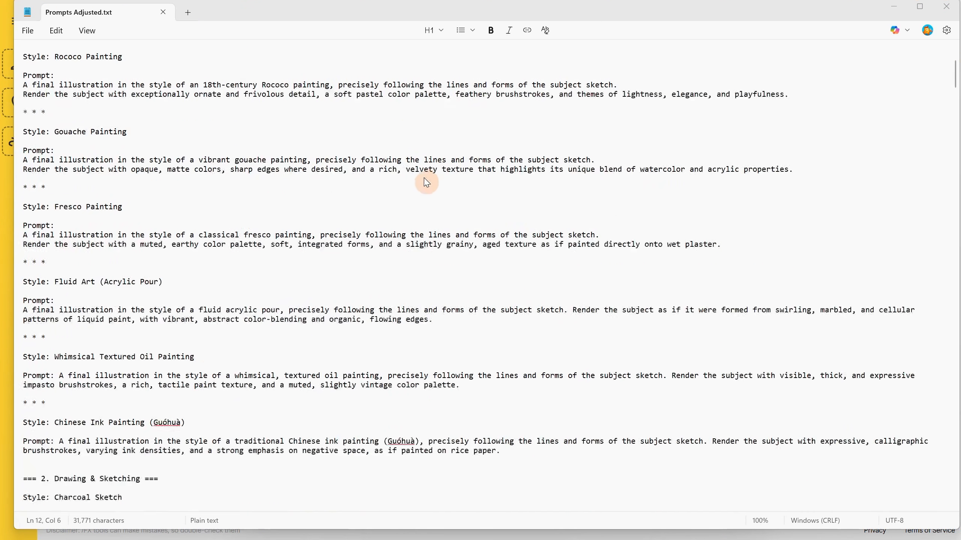
scroll(426, 183, down, 20)
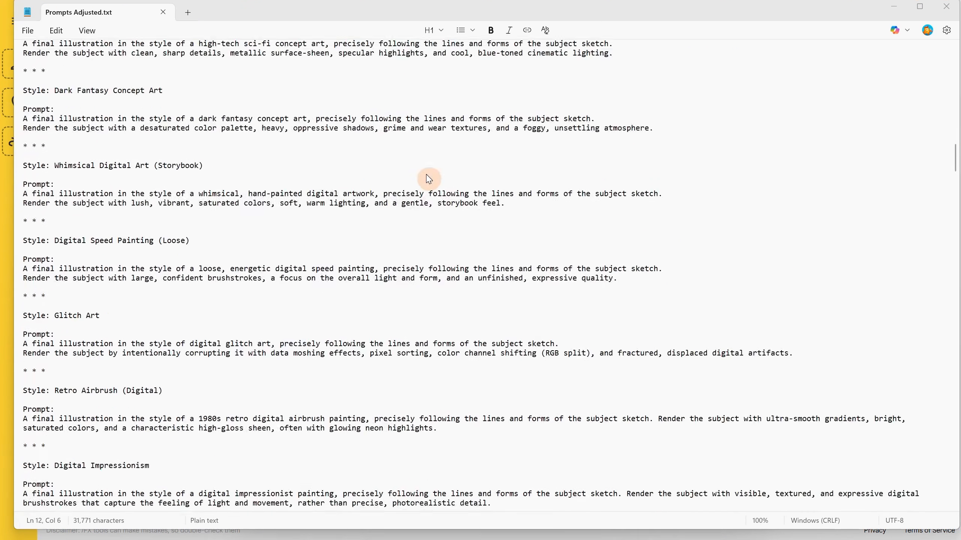
scroll(428, 179, down, 20)
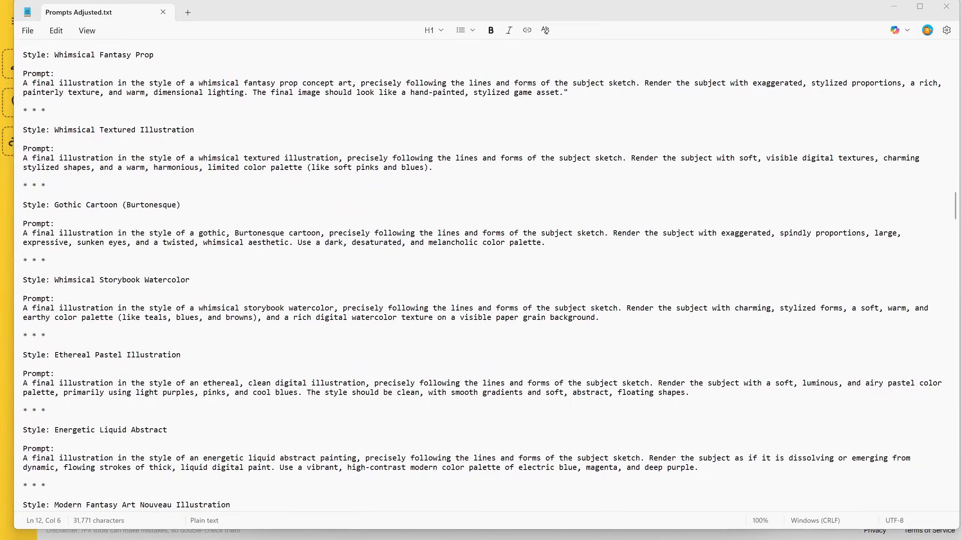
key(alt+Tab)
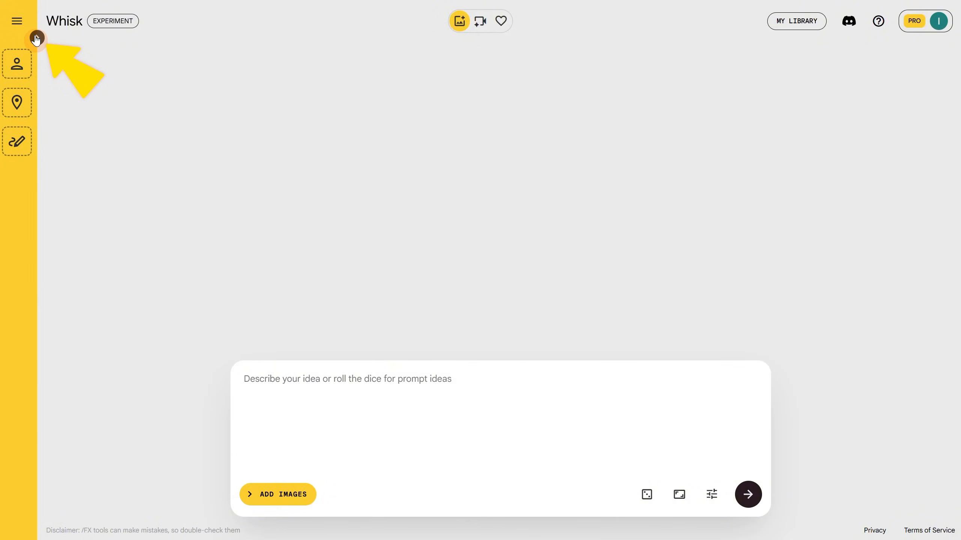
Step: Expand the image inputs and upload SketchOrc.jpg from the Google Whisk Sketches folder as the subject
click(37, 38)
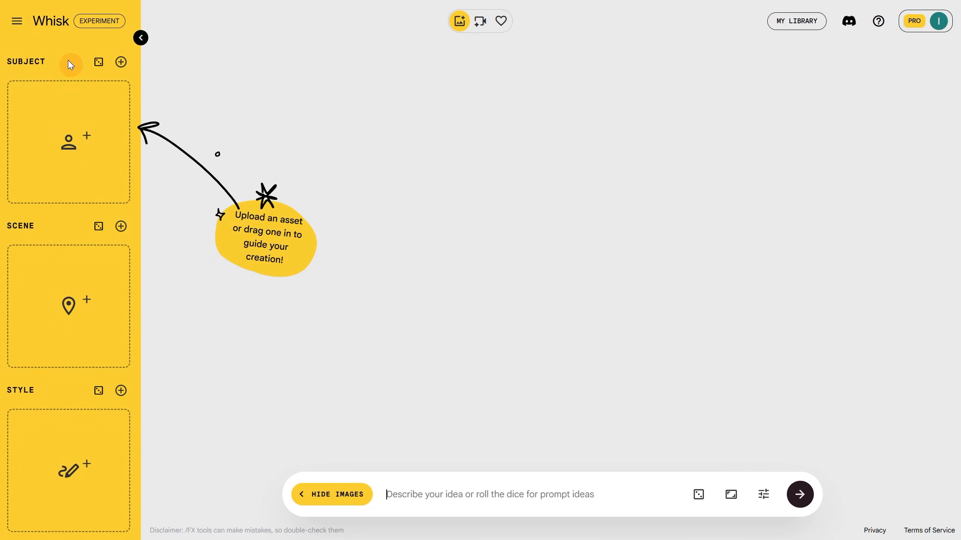
mouse_move(69, 125)
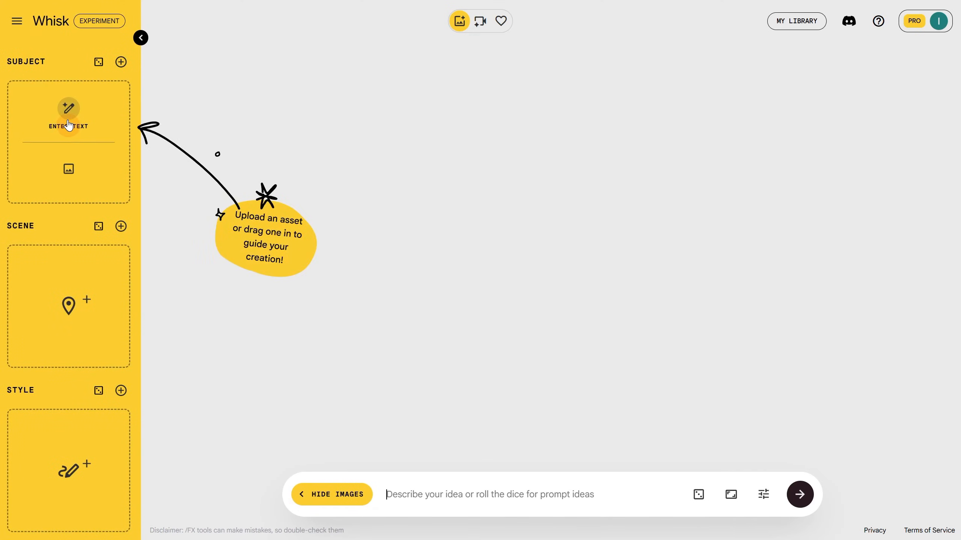
click(69, 165)
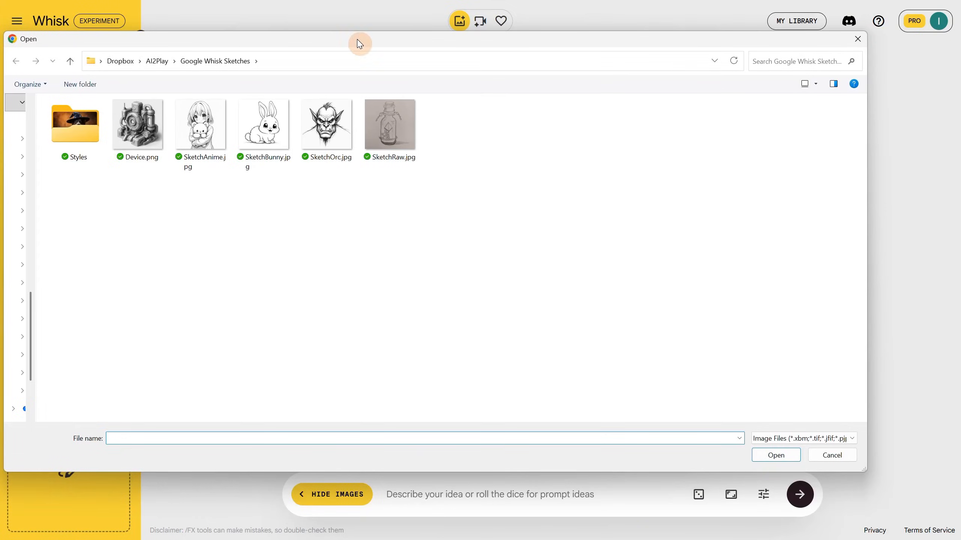
double_click(331, 141)
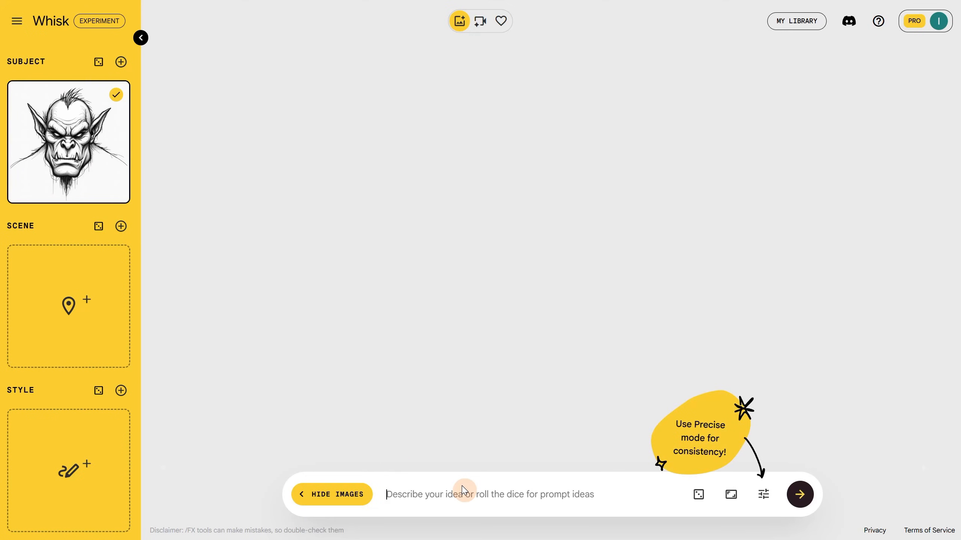
Step: Enable Precise Reference and set the aspect ratio to 1:1 Square
click(760, 503)
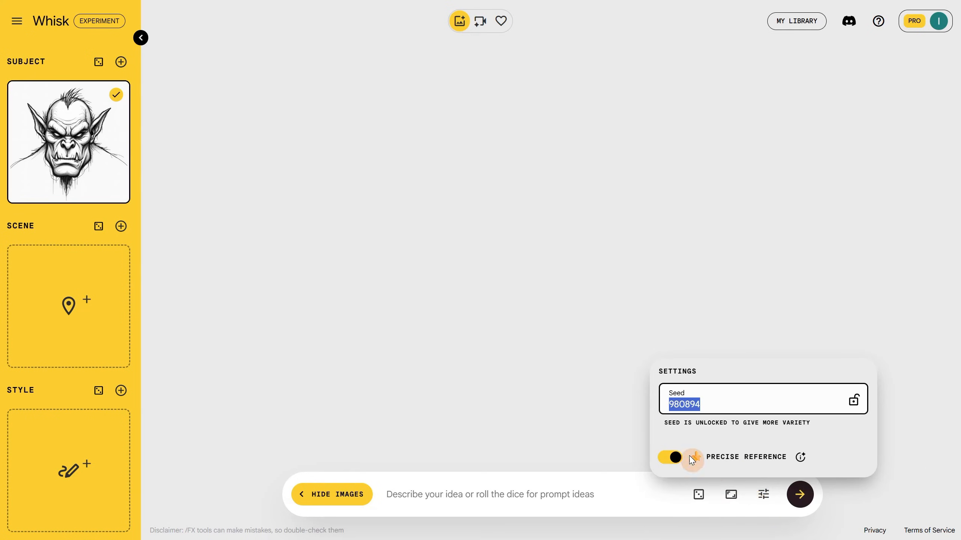
click(677, 457)
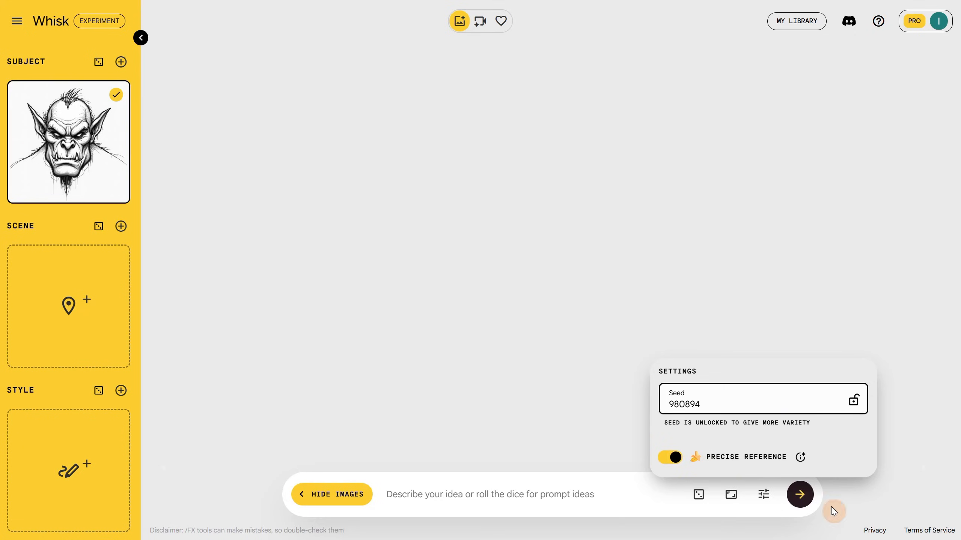
click(731, 497)
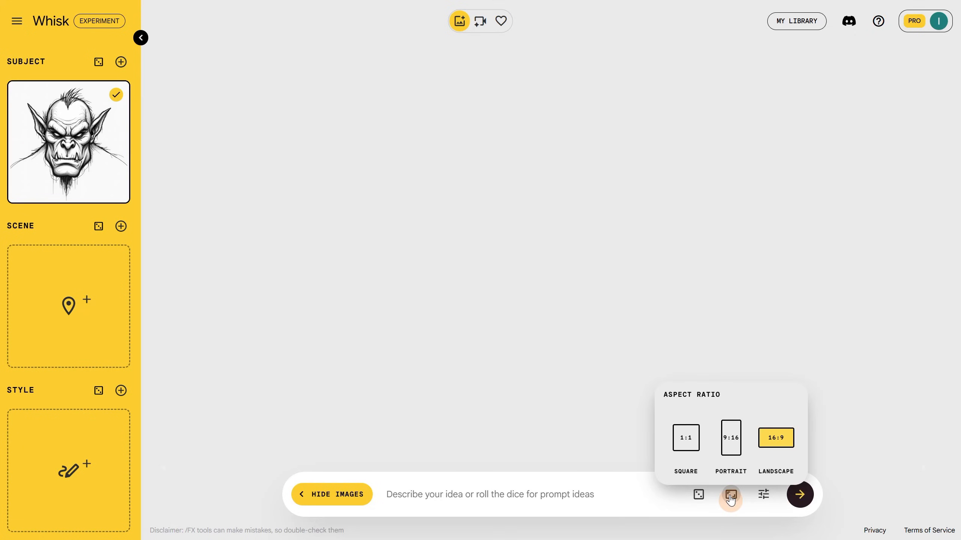
click(686, 441)
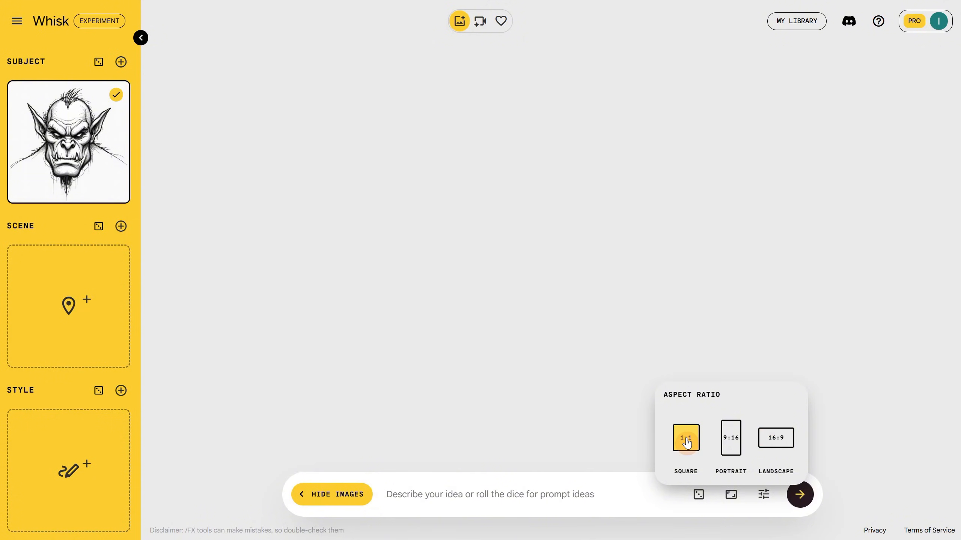
click(731, 442)
click(766, 444)
click(686, 441)
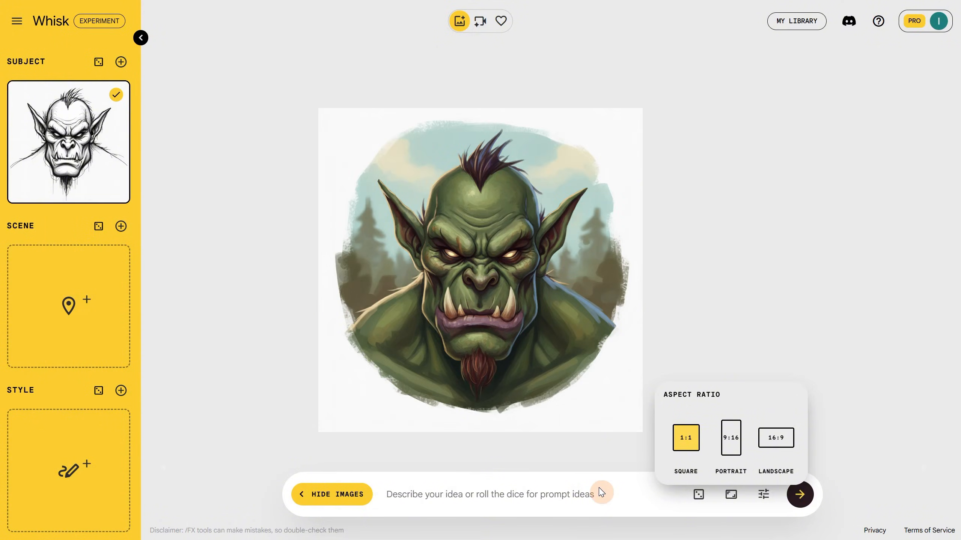
Step: Enter a prompt for a traditional watercolor painting precisely following the subject sketch, with gentle watercolor washes, soft bleeding edges and visible paper texture
click(602, 492)
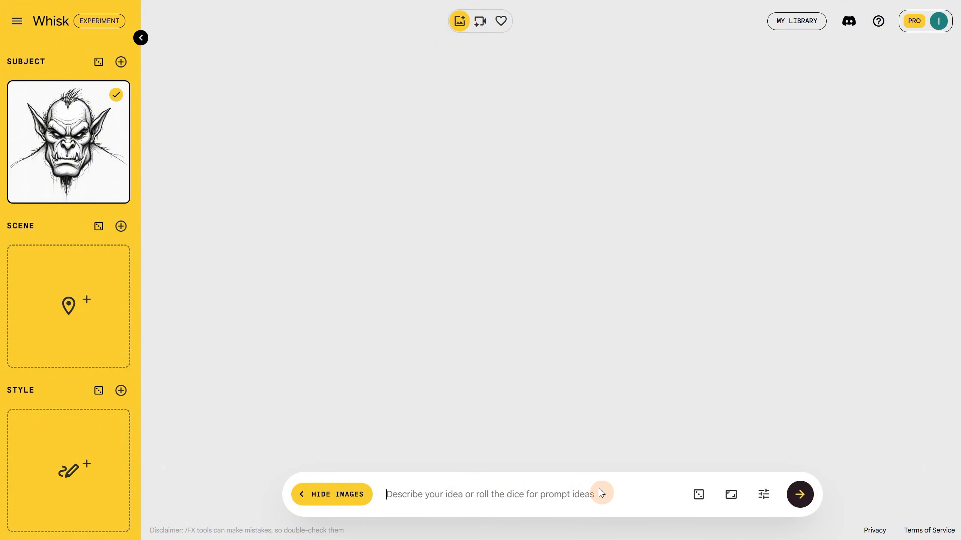
text(A final illustration in the style of a traditional watercolor painting, precisely following the lines and forms of the subject sketch. Render the subject with gentle watercolor washes, soft bleeding edges, and visible paper texture.)
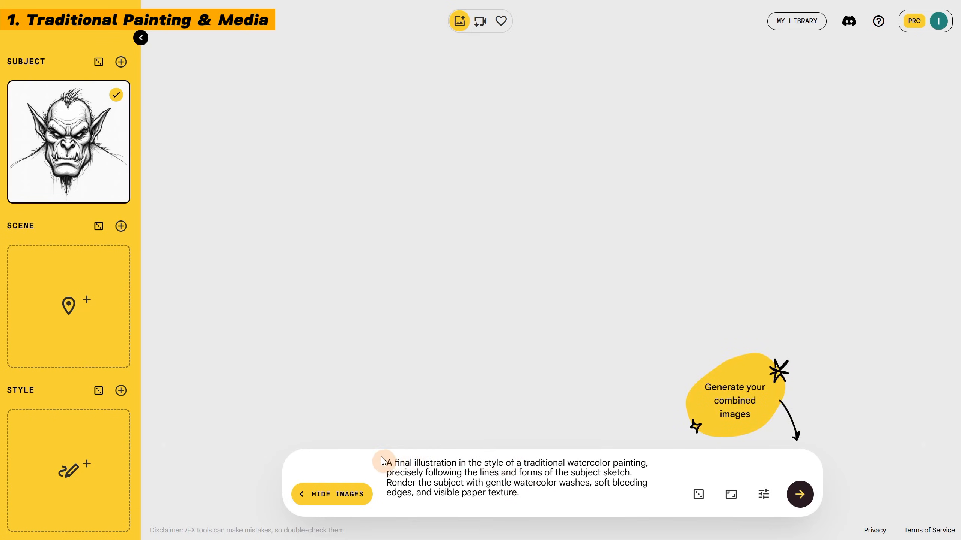
Step: Examine the prompt's opening sentence on style and sketch fidelity, and its second sentence on rendering details
drag(392, 462, 470, 459)
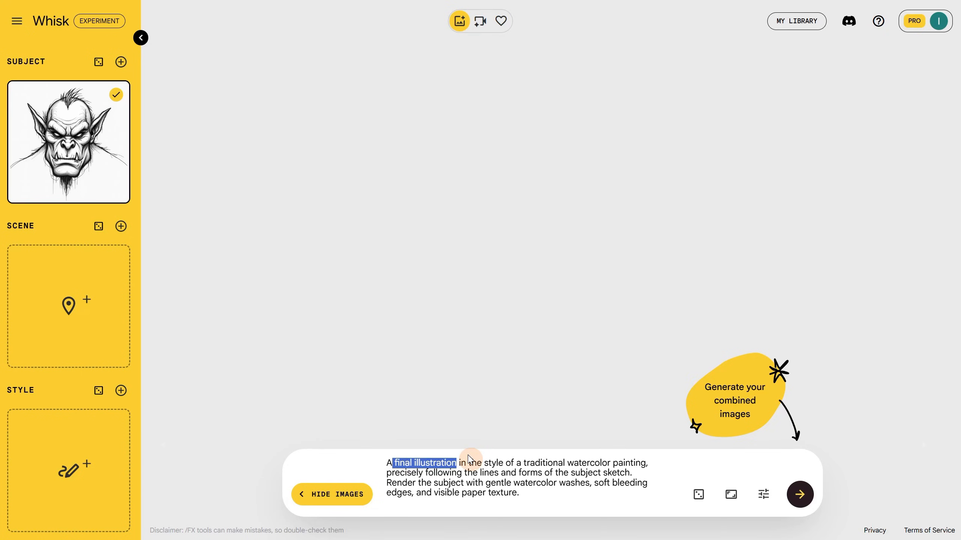
drag(470, 460, 644, 461)
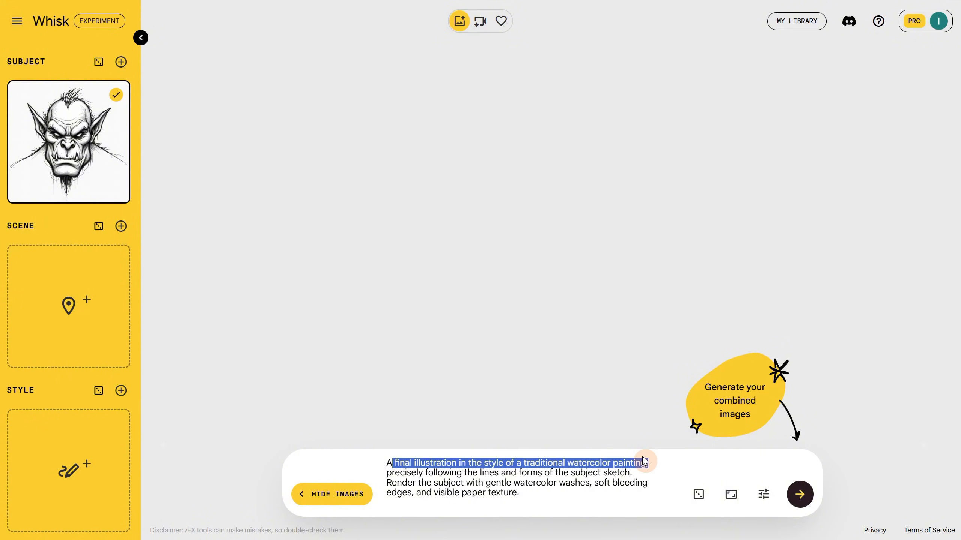
mouse_move(644, 460)
mouse_down()
mouse_move(622, 470)
mouse_move(639, 478)
mouse_up()
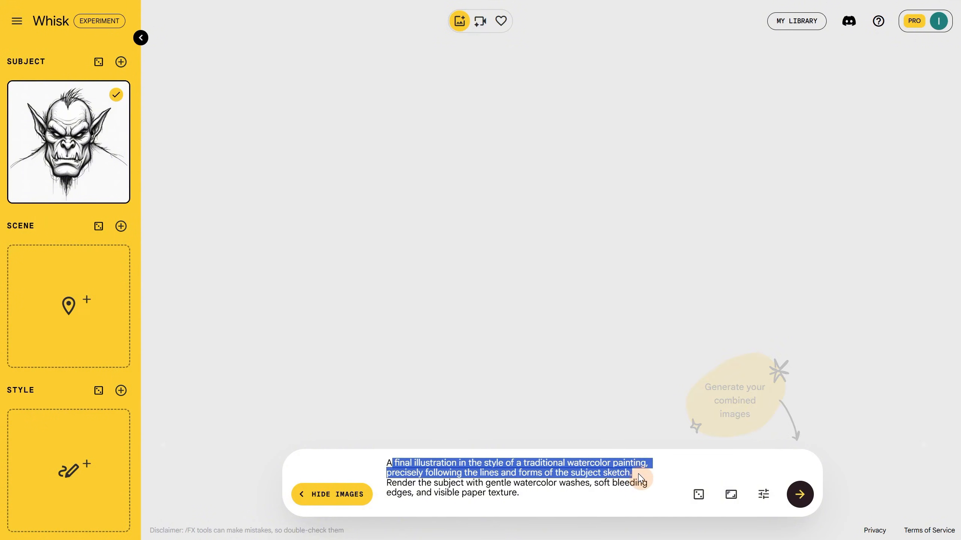
click(639, 478)
drag(637, 472, 374, 453)
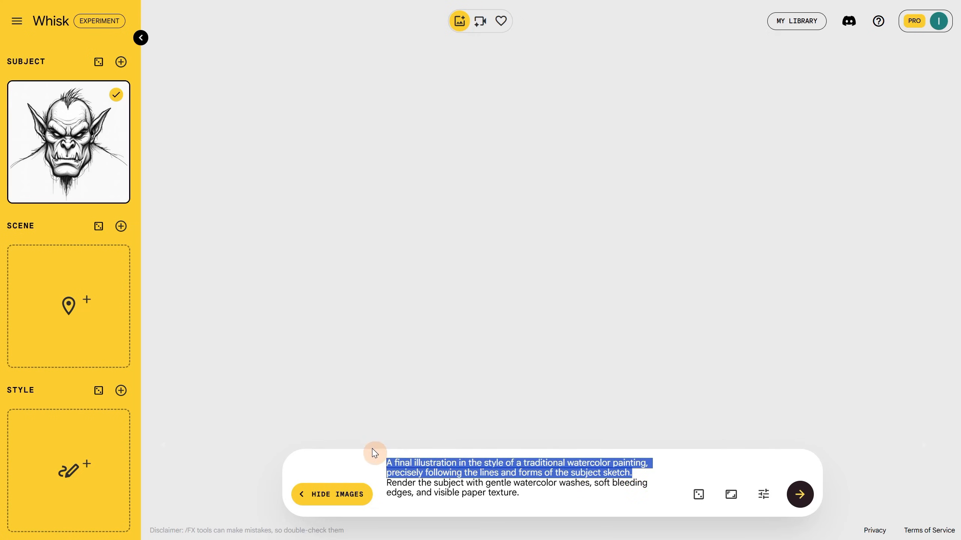
click(563, 500)
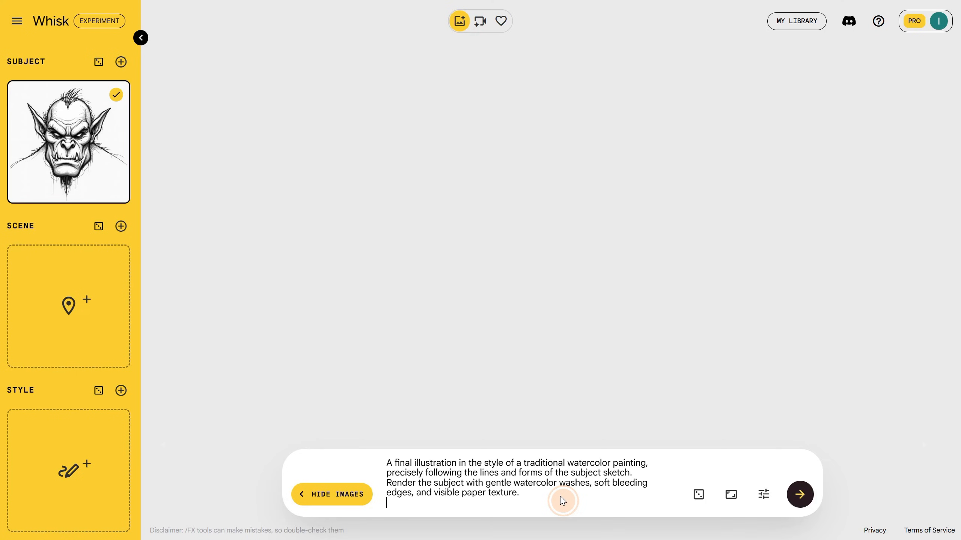
drag(563, 502, 382, 486)
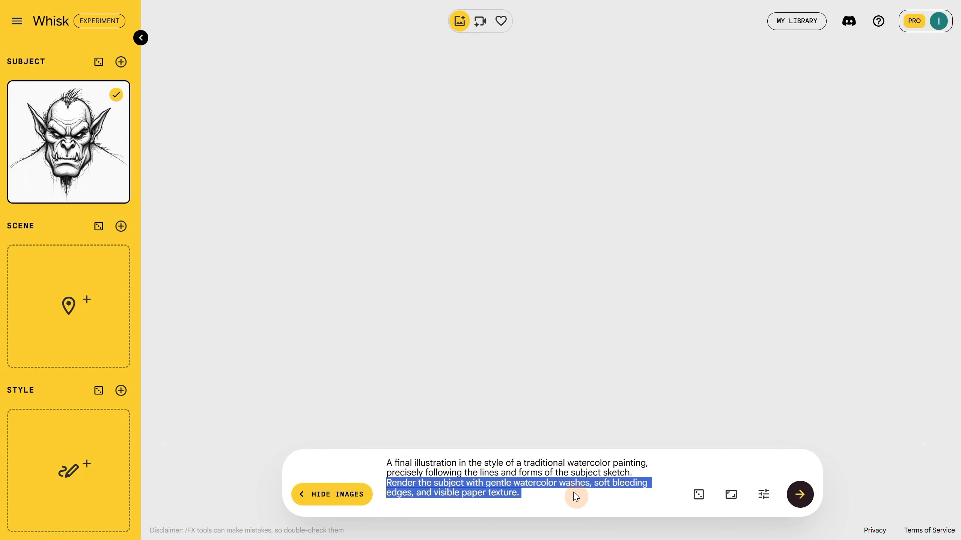
click(575, 501)
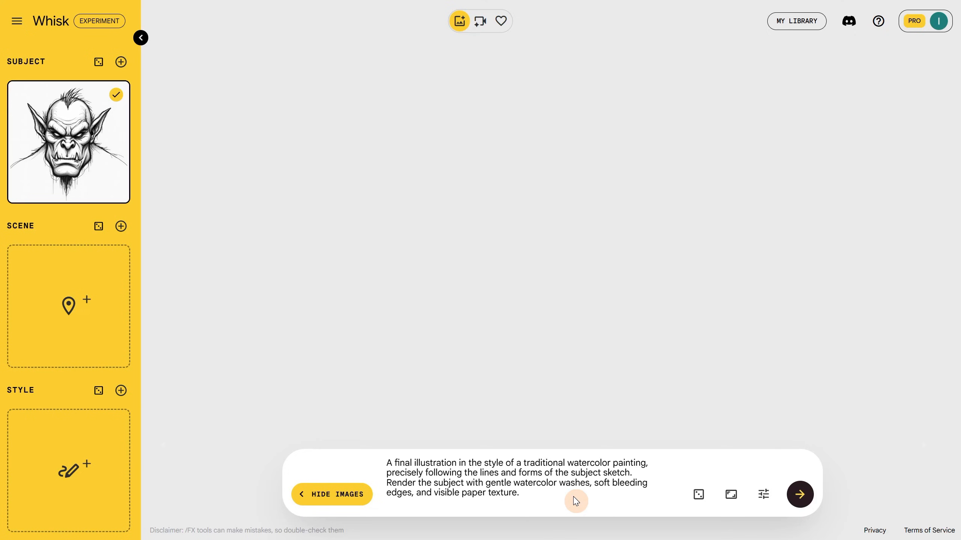
Step: Generate two rounds of watercolor orc images, and view the first image of the second round enlarged
click(799, 495)
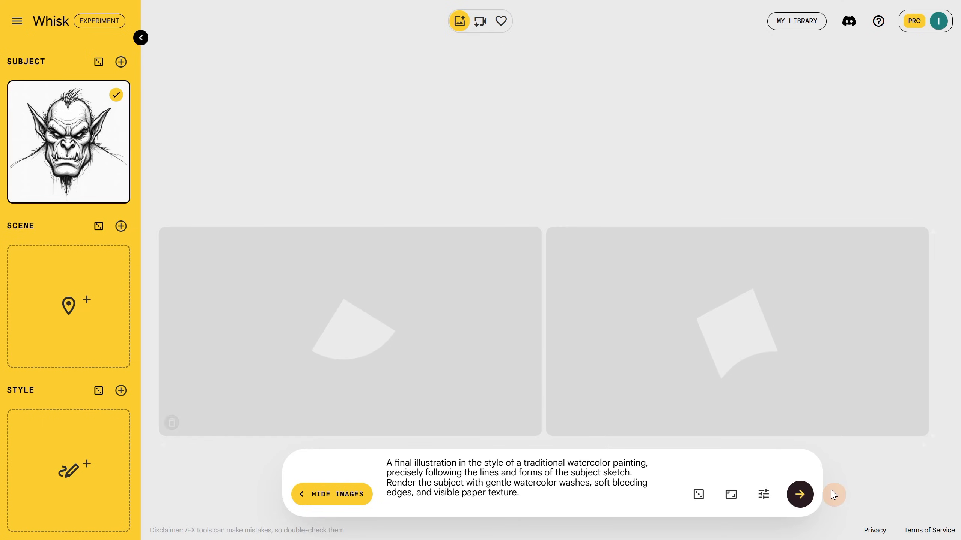
click(798, 496)
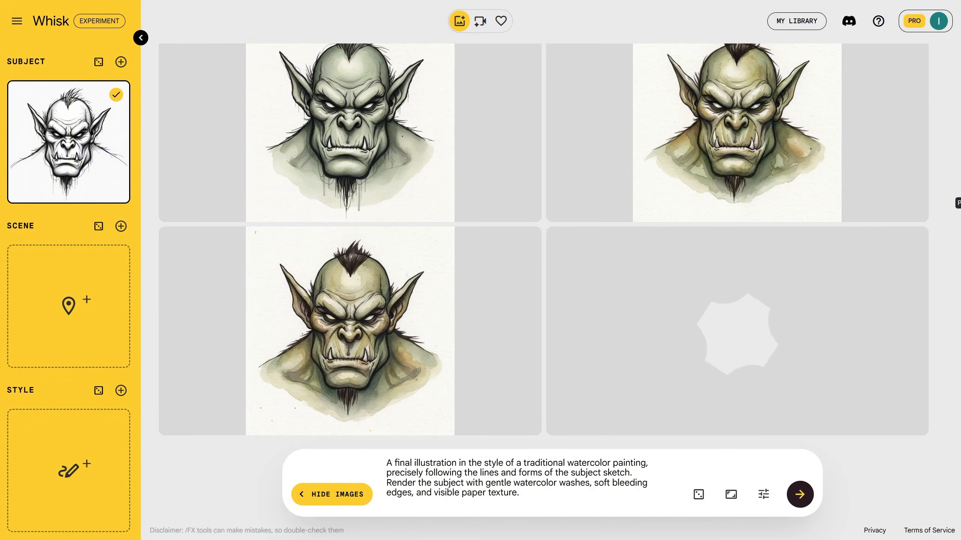
click(394, 313)
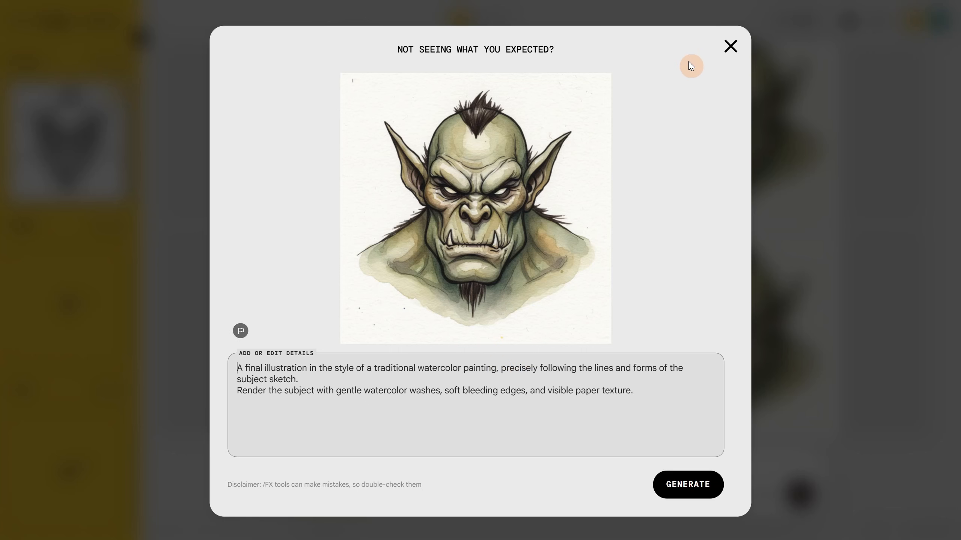
click(731, 46)
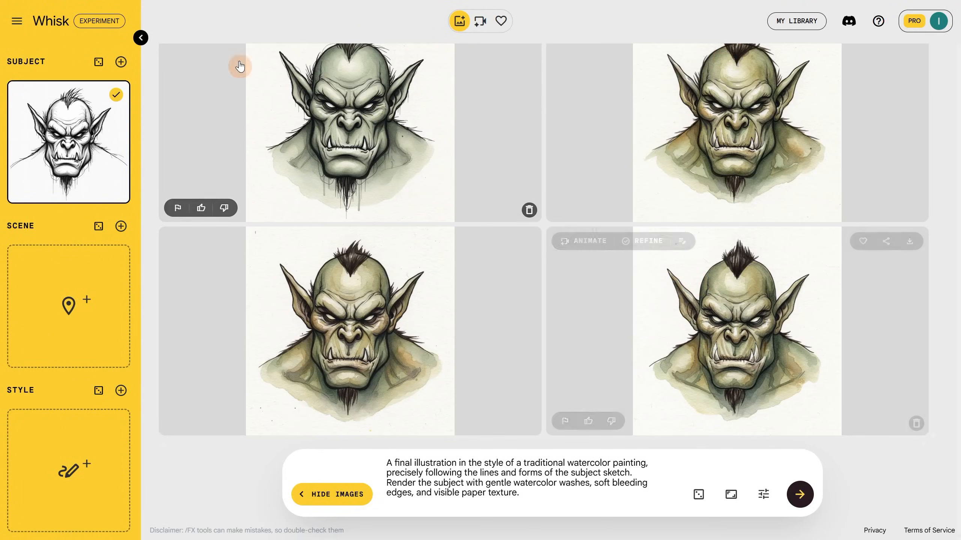
Step: Upload SketchAnime.jpg as a second subject and deselect the orc sketch so only the anime girl is used
click(120, 62)
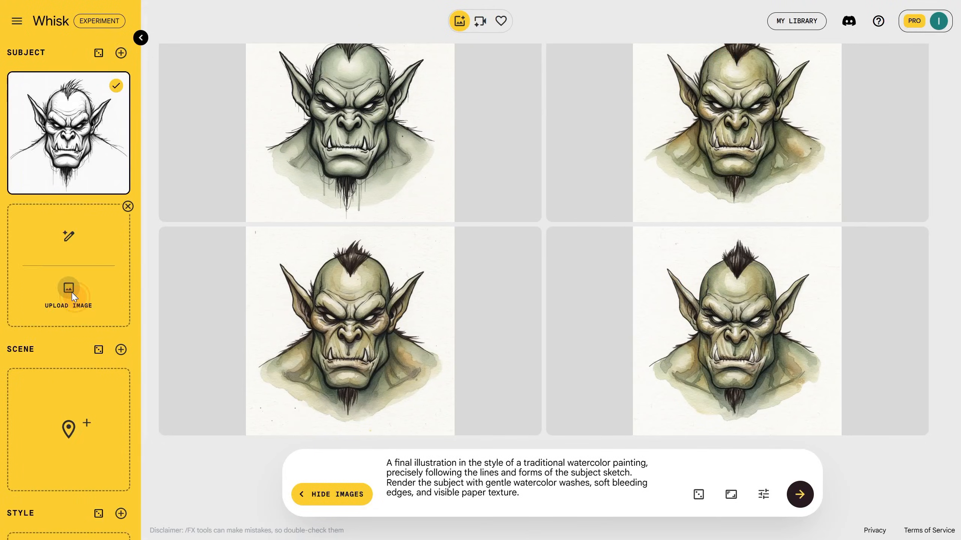
click(69, 294)
double_click(200, 126)
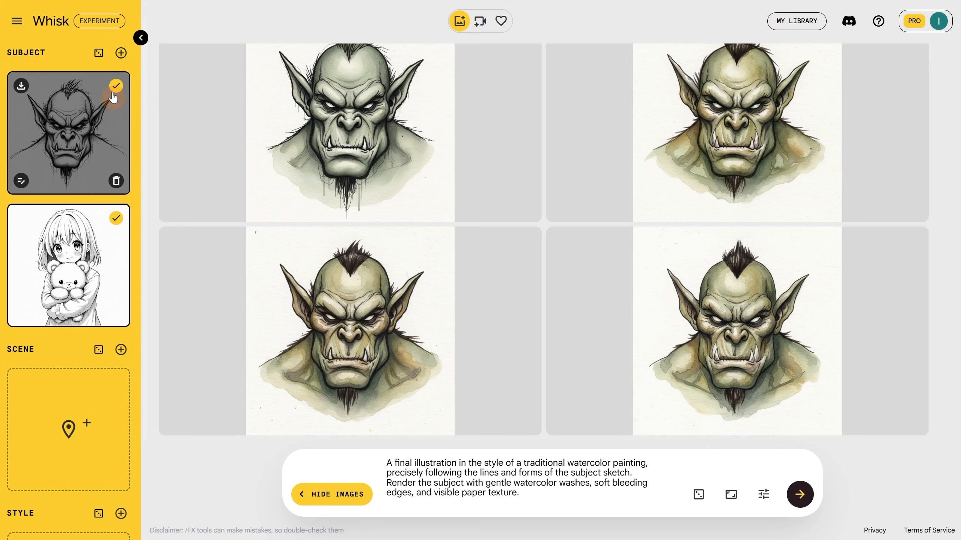
click(113, 94)
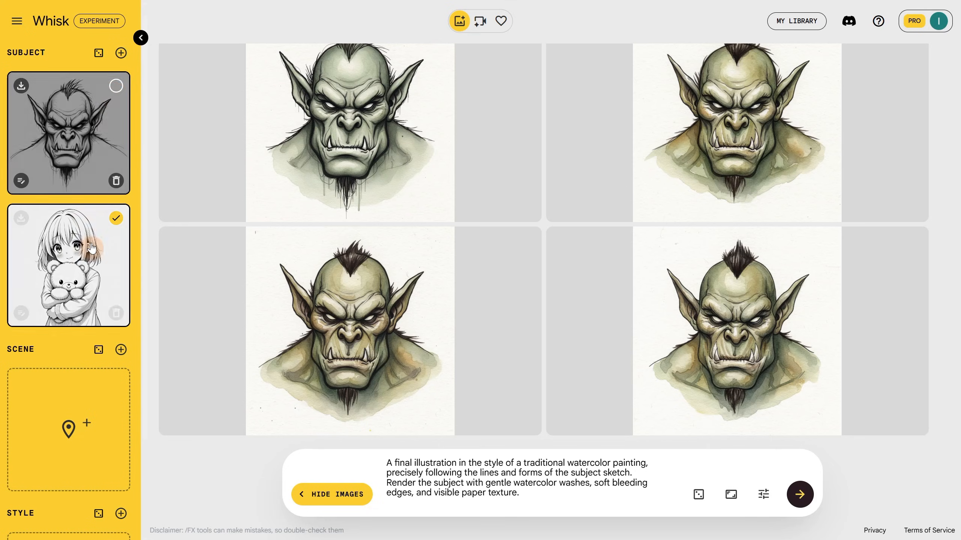
Step: Generate watercolor images of the anime girl and view the second one enlarged
click(790, 493)
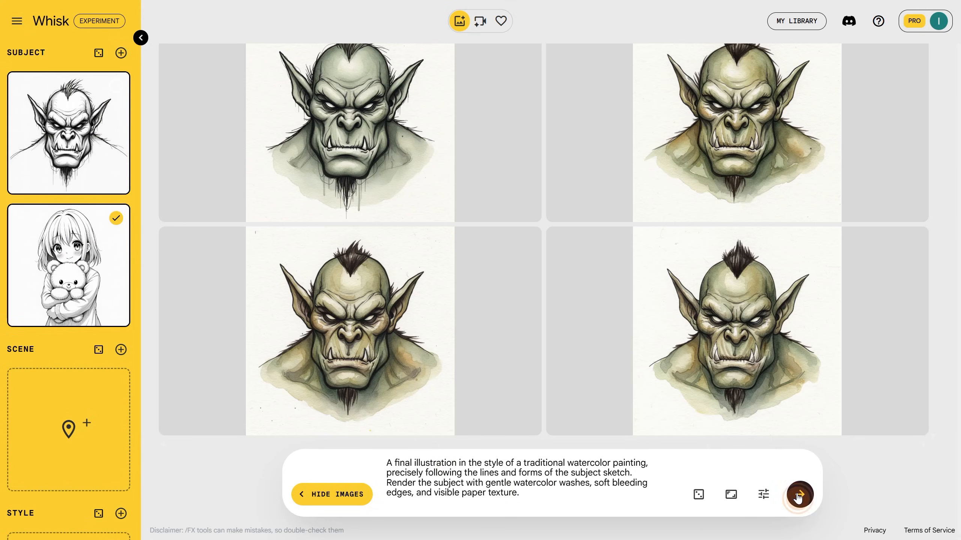
click(775, 298)
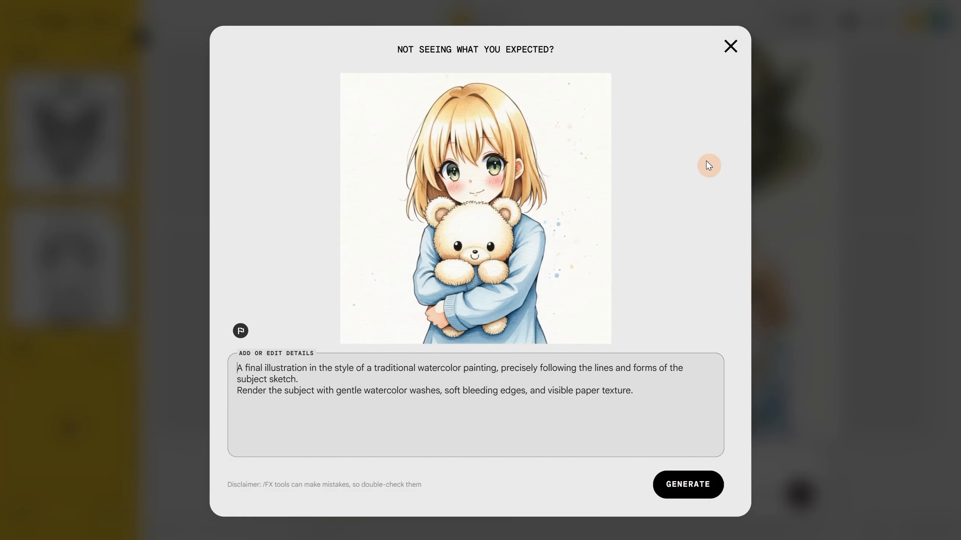
click(730, 46)
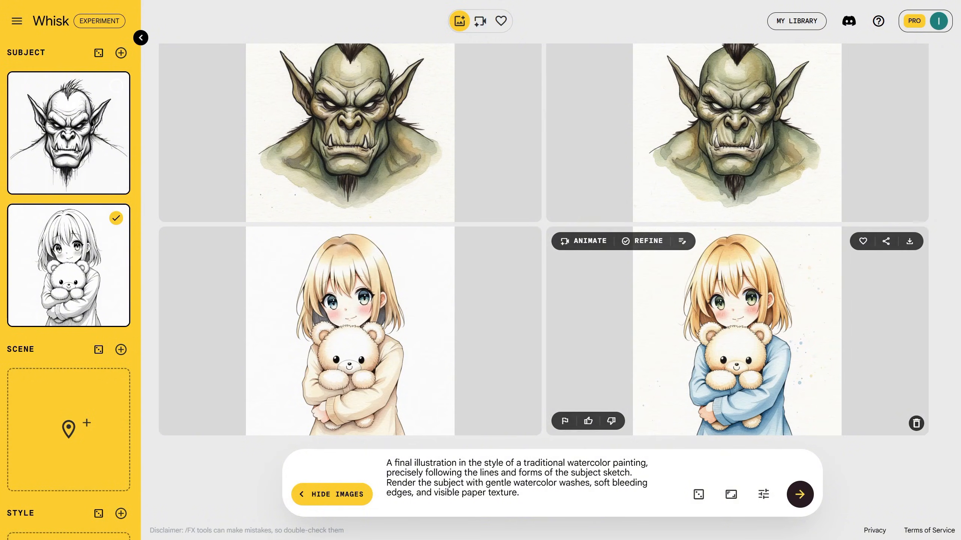
Step: Upload SketchBunny.jpg and Device.png as additional subject images
click(115, 53)
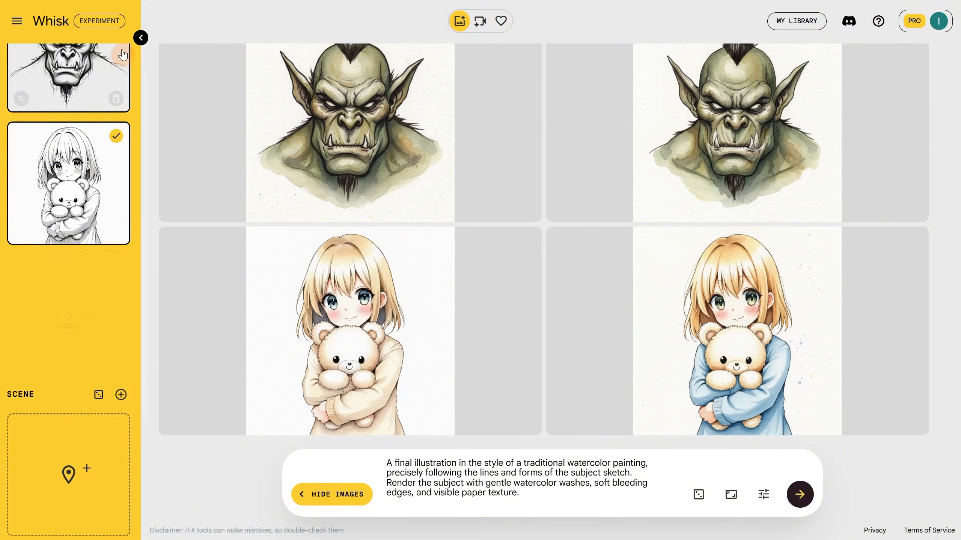
click(70, 287)
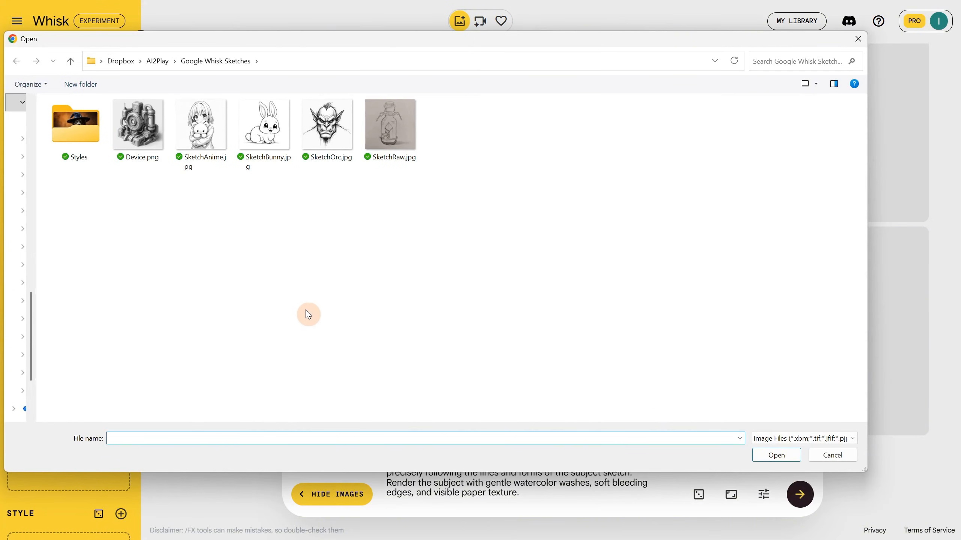
double_click(273, 136)
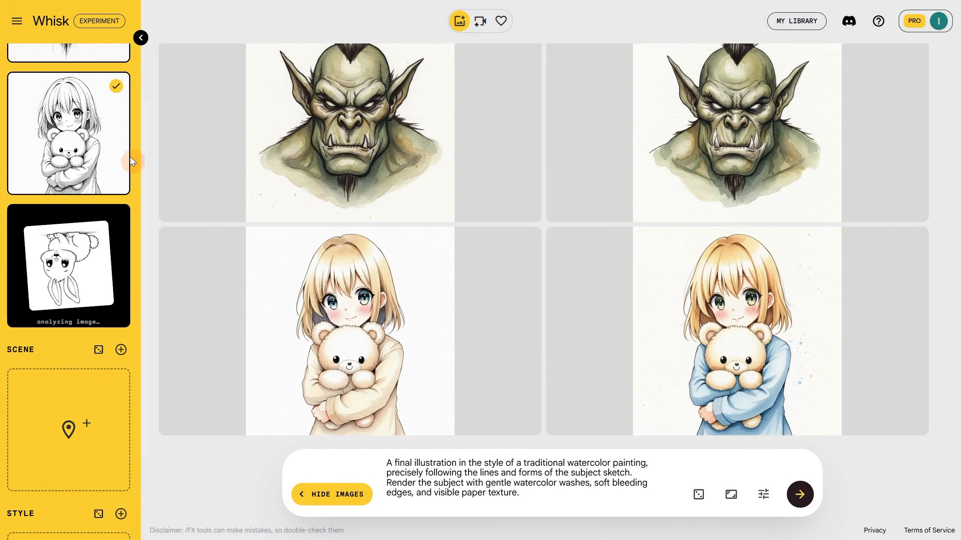
scroll(121, 147, up, 3)
click(121, 56)
click(74, 302)
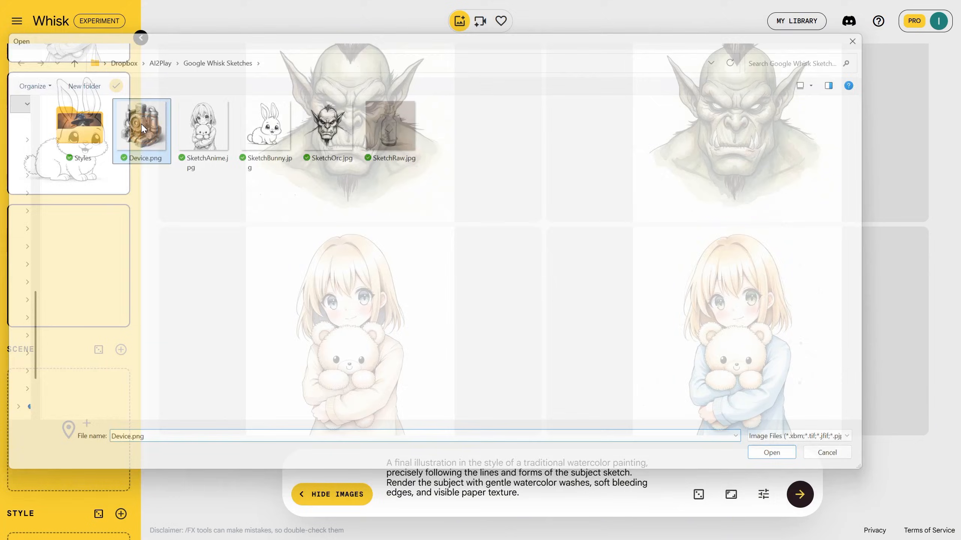
double_click(144, 127)
Step: Upload SketchRaw.jpg, the bottle drawing, as another subject image
mouse_move(112, 190)
scroll(112, 190, up, 3)
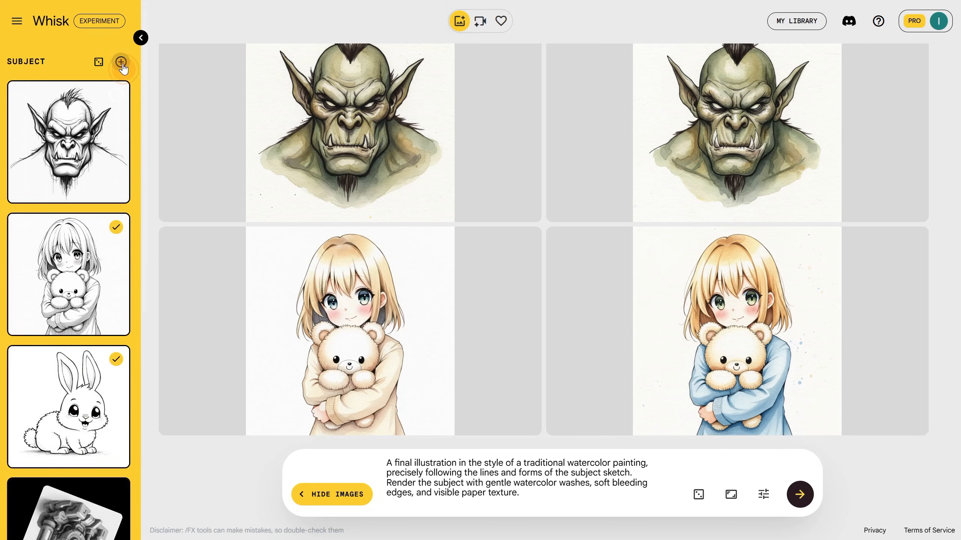
click(122, 58)
click(71, 295)
double_click(397, 135)
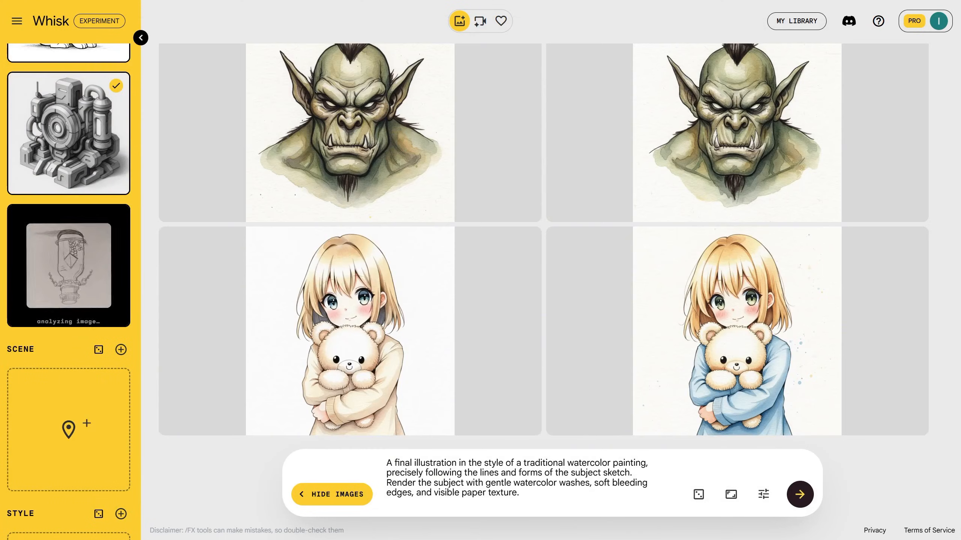
Step: Deselect the anime girl, bunny and device sketches, and generate watercolor images from the bottle sketch alone
scroll(125, 227, up, 10)
scroll(120, 211, down, 3)
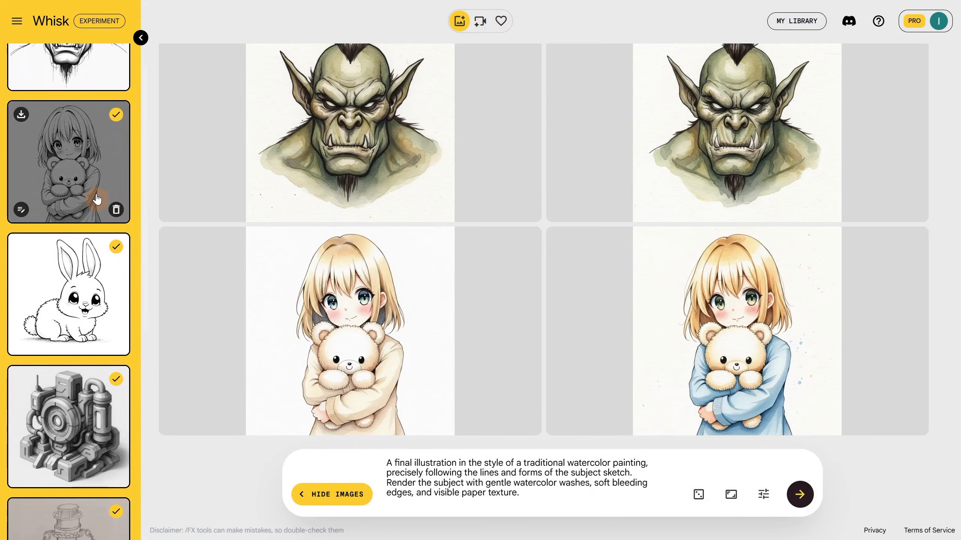
click(82, 203)
click(80, 280)
scroll(79, 280, down, 3)
click(79, 287)
scroll(78, 288, down, 3)
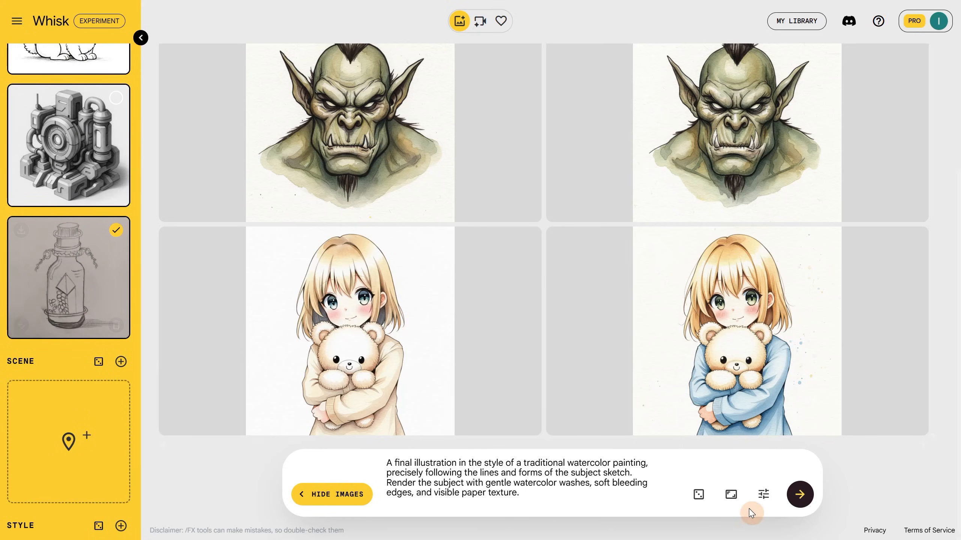
click(800, 494)
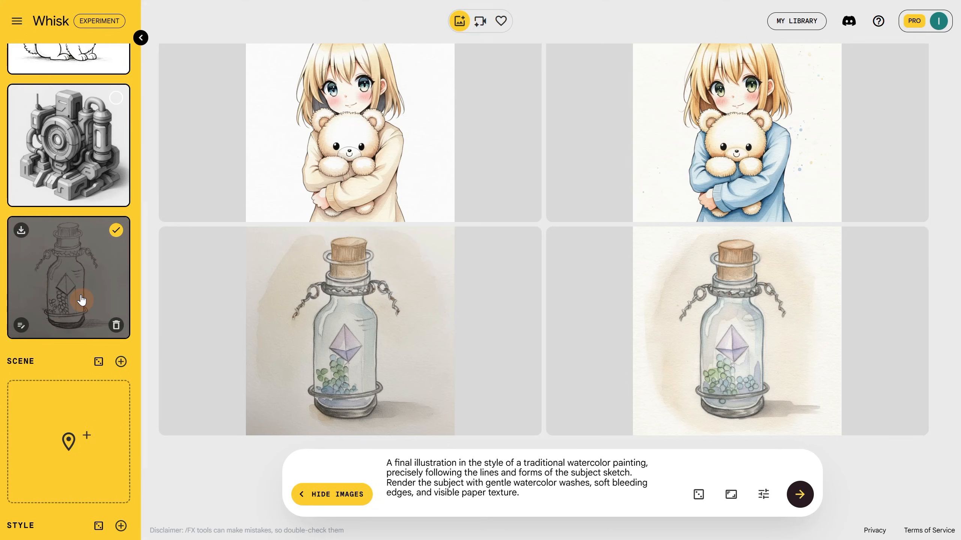
Step: Make the orc sketch the only subject and replace the prompt with a classical oil painting style using saturated colors, impasto brushstrokes and a deep, tactile texture
scroll(89, 231, up, 10)
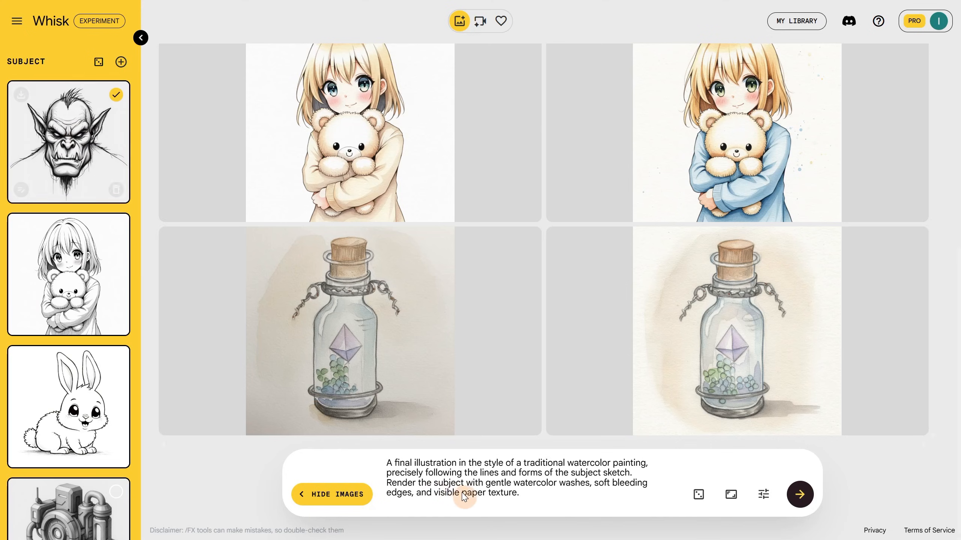
key(ctrl+a)
text(A final illustration in the style of a classical oil painting, precisely following the lines and forms of the subject sketch. Render the subject with rich, saturated colors, visible impasto brushstrokes, and a deep, tactile texture.)
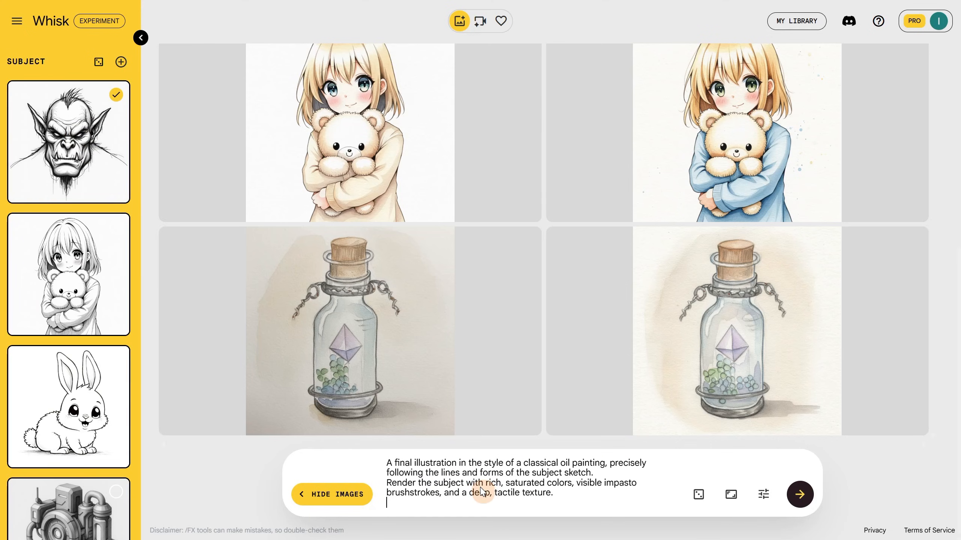
Step: Generate the classical oil painting orc images and view the second one enlarged
click(800, 494)
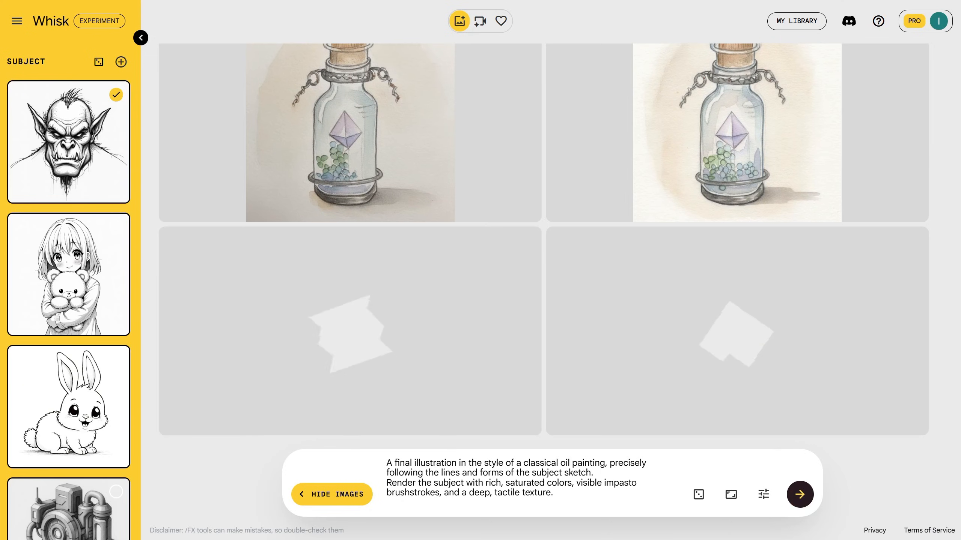
click(746, 336)
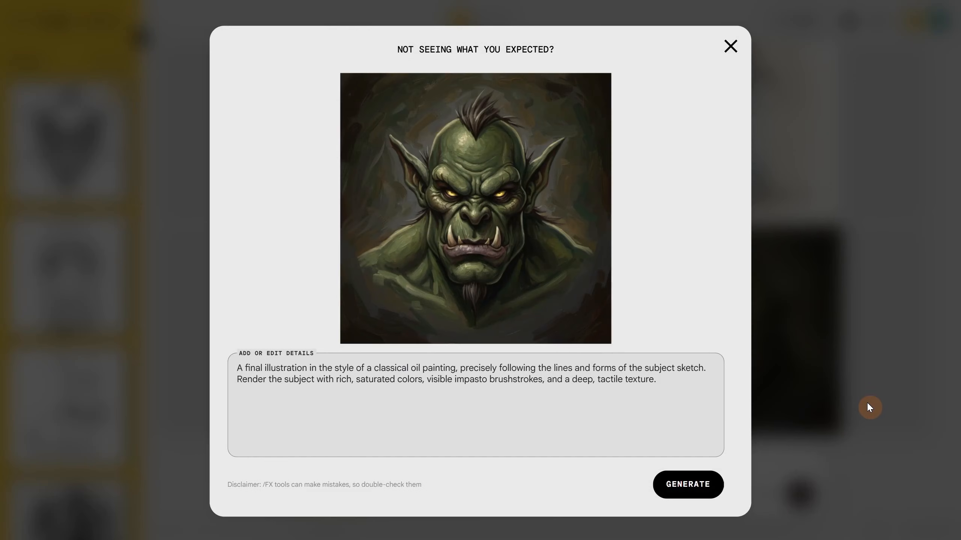
click(925, 414)
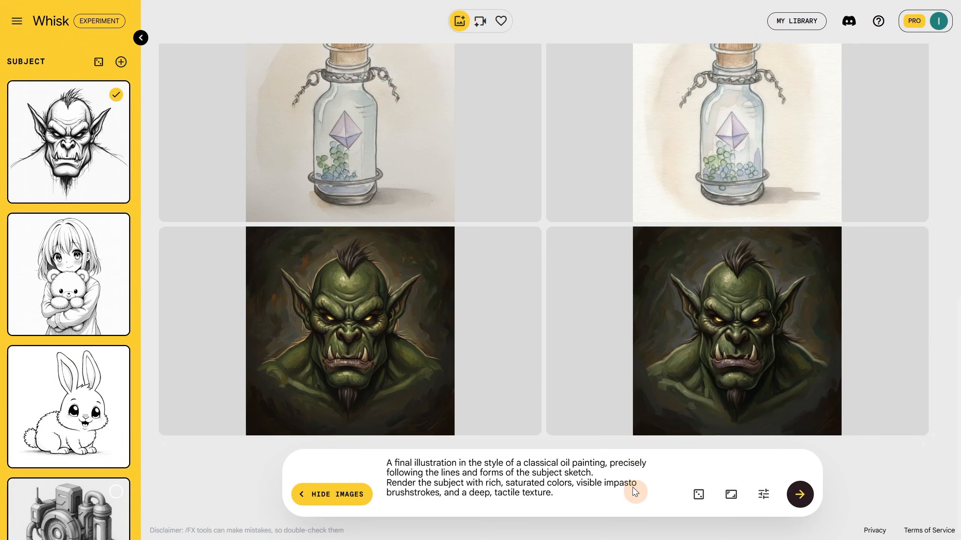
Step: Generate orc images from a new 18th-century Rococo prompt with ornate detail, soft pastel palette and feathery brushstrokes, and view the first one enlarged
drag(632, 489, 343, 440)
text(A final illustration in the style of an 18th-century Rococo painting, precisely following the lines and forms of the subject sketch. Render the subject with exceptionally ornate and frivolous detail, a soft pastel color palette, feathery brushstrokes, and themes of lightness, elegance, and playfulness.)
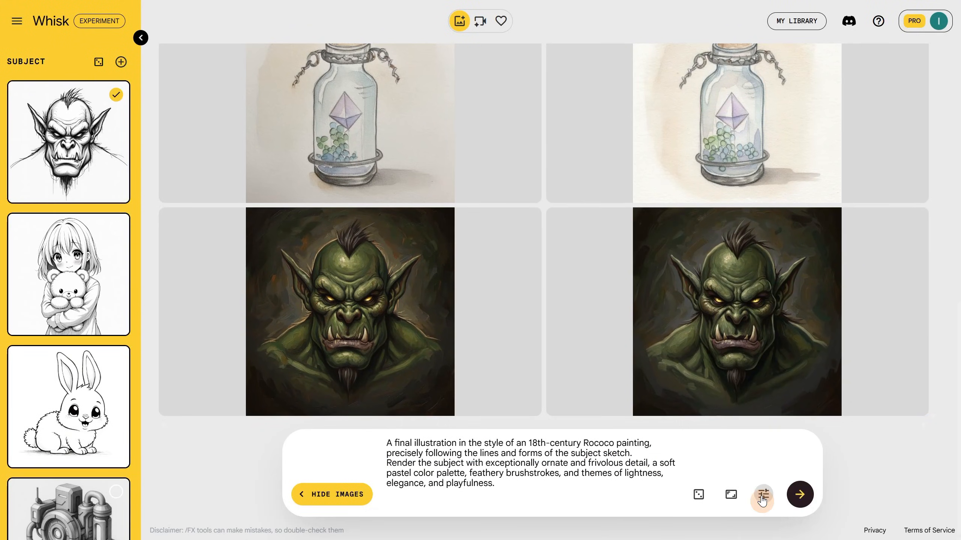
click(800, 494)
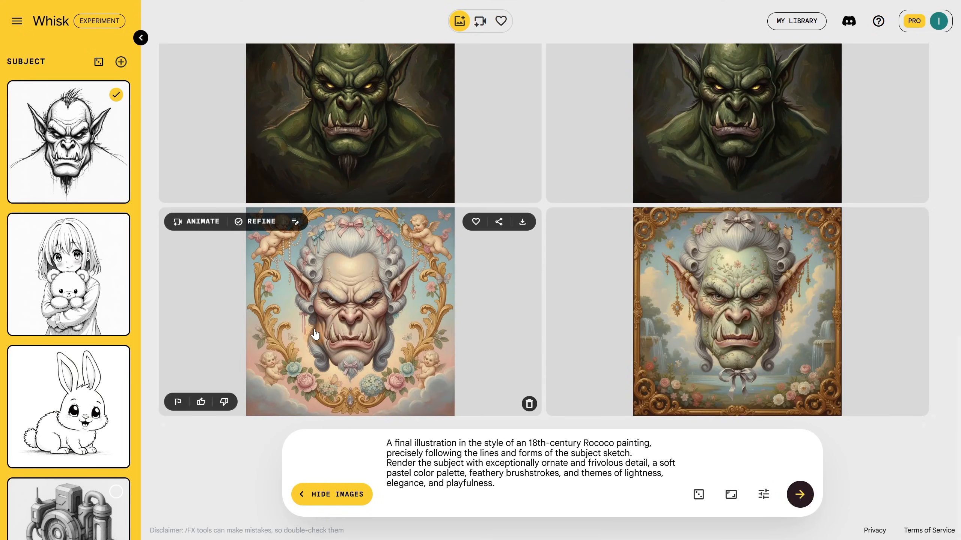
click(383, 307)
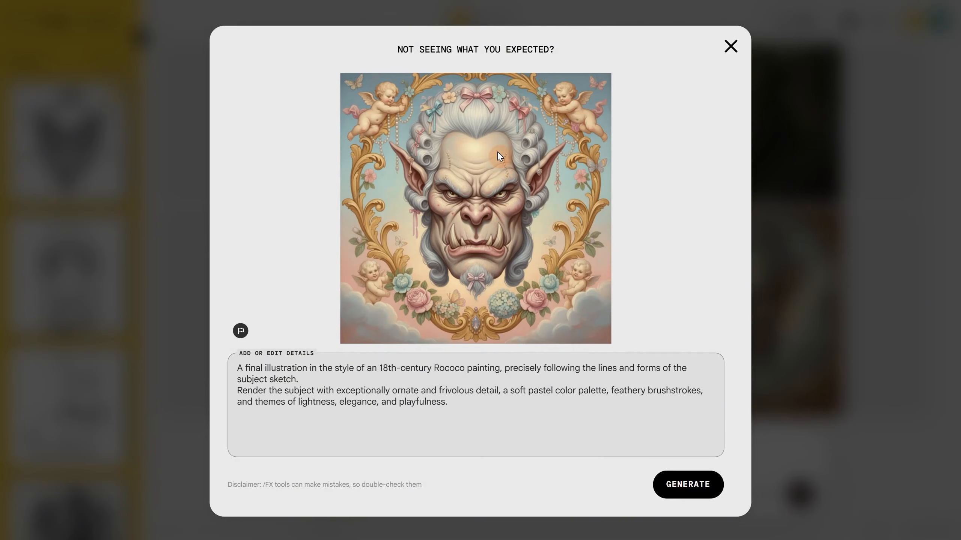
click(730, 47)
Step: Generate orc images from a new vibrant gouache painting prompt with opaque, matte colors, sharp edges and a rich, velvety texture
click(480, 459)
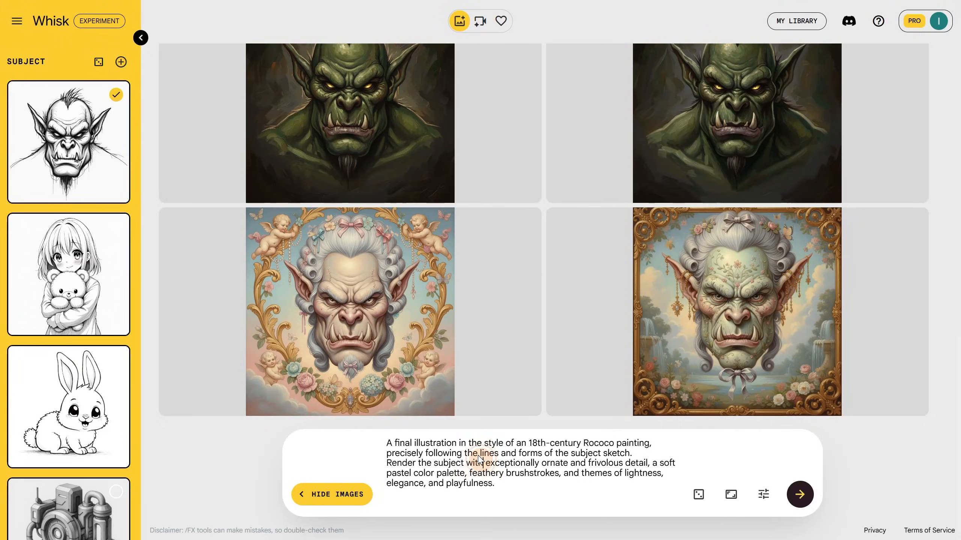
key(ctrl+a)
text(A final illustration in the style of a vibrant gouache painting, precisely following the lines and forms of the subject sketch. Render the subject with opaque, matte colors, sharp edges where desired, and a rich, velvety texture that highlights its unique blend of watercolor and acrylic properties.)
click(800, 494)
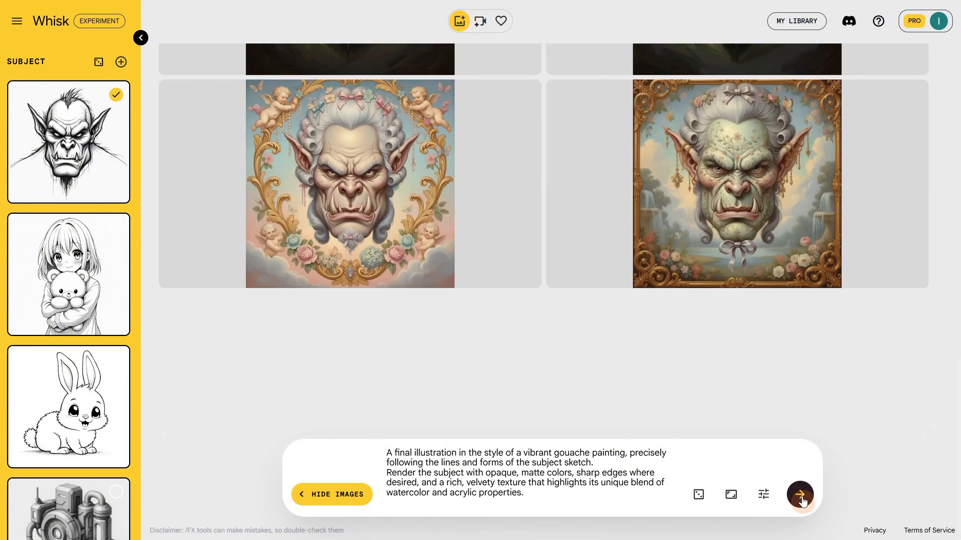
drag(550, 453, 627, 453)
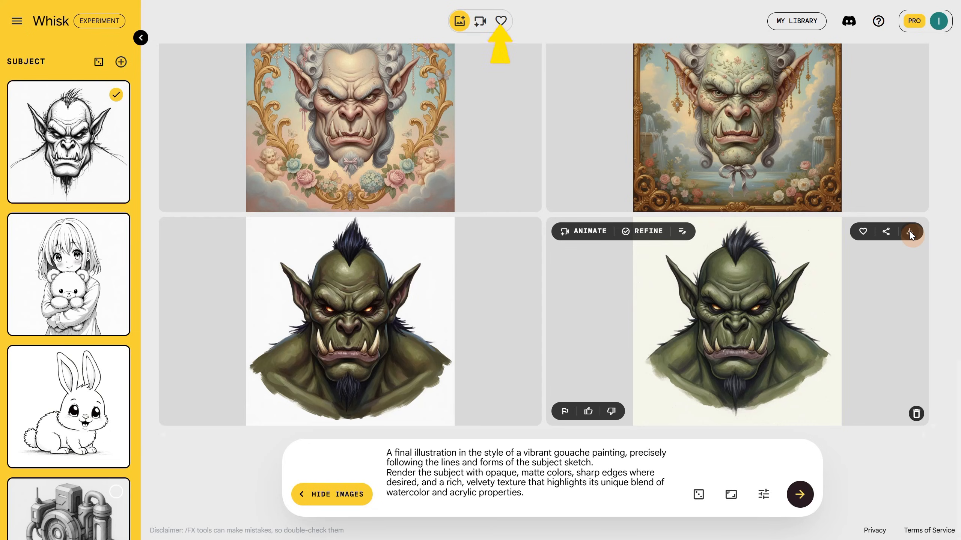
Step: Generate orc images from a new classical fresco prompt with a muted, earthy palette and grainy, aged wet-plaster texture, and view the first one enlarged
click(542, 457)
key(ctrl+a)
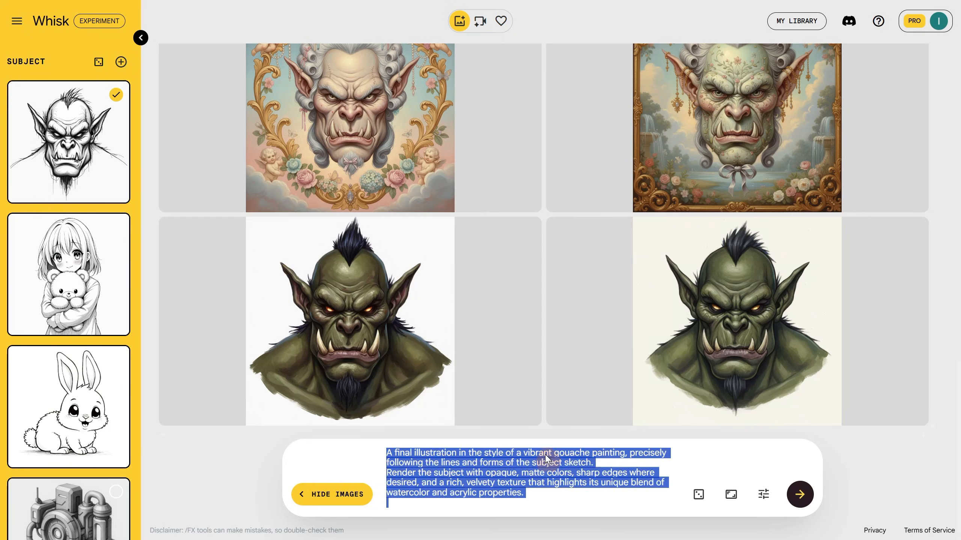
text(A final illustration in the style of a classical fresco painting, precisely following the lines and forms of the subject sketch. Render the subject with a muted, earthy color palette, soft, integrated forms, and a slightly grainy, aged texture as if painted directly onto wet plaster.)
drag(524, 453, 580, 456)
triple_click(578, 456)
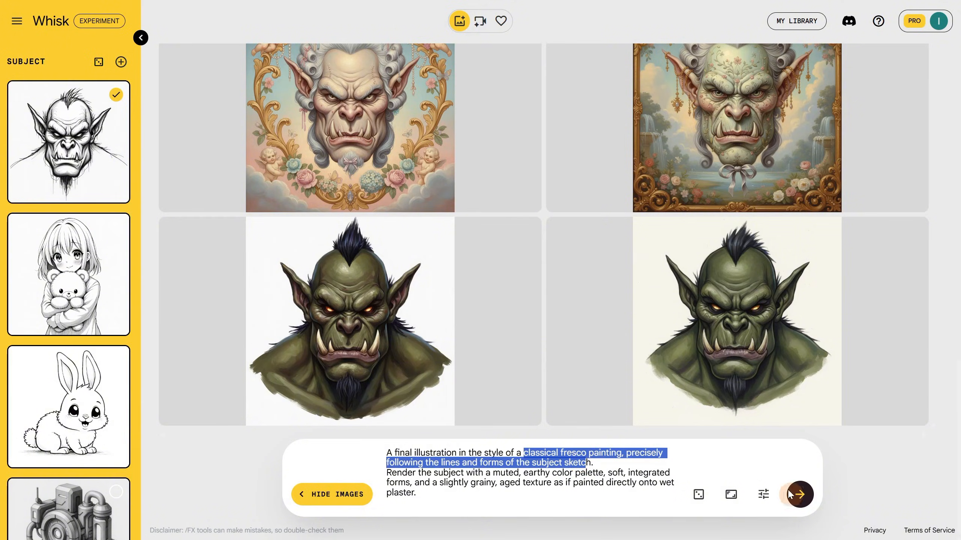
click(799, 494)
click(367, 341)
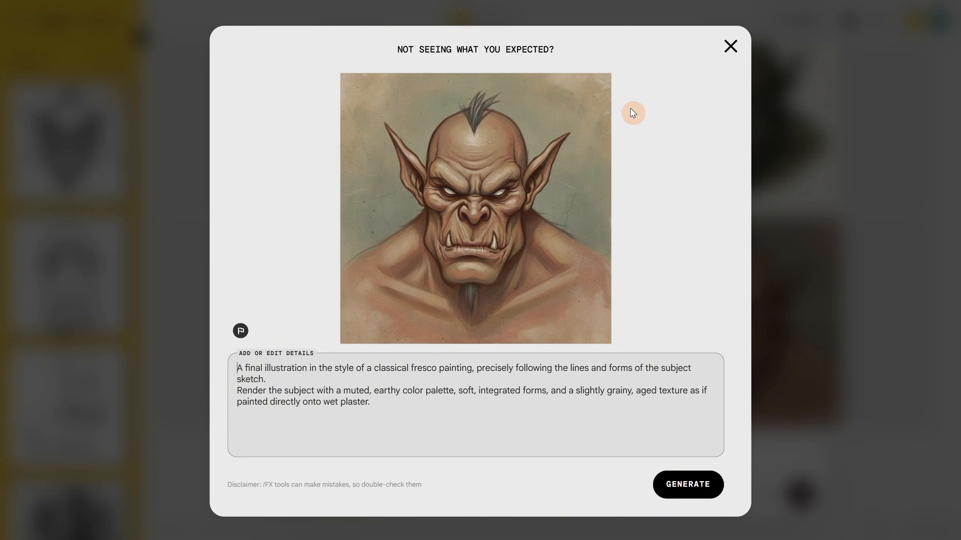
click(733, 51)
Step: Generate orc images from a new fluid acrylic pour prompt with swirling, marbled, cellular liquid paint patterns and organic, flowing edges
key(ctrl+a)
text(A final illustration in the style of a fluid acrylic pour, precisely following the lines and forms of the subject sketch. Render the subject as if it were formed from swirling, marbled, and cellular patterns of liquid paint, with vibrant, abstract color-blending and organic, flowing edges.)
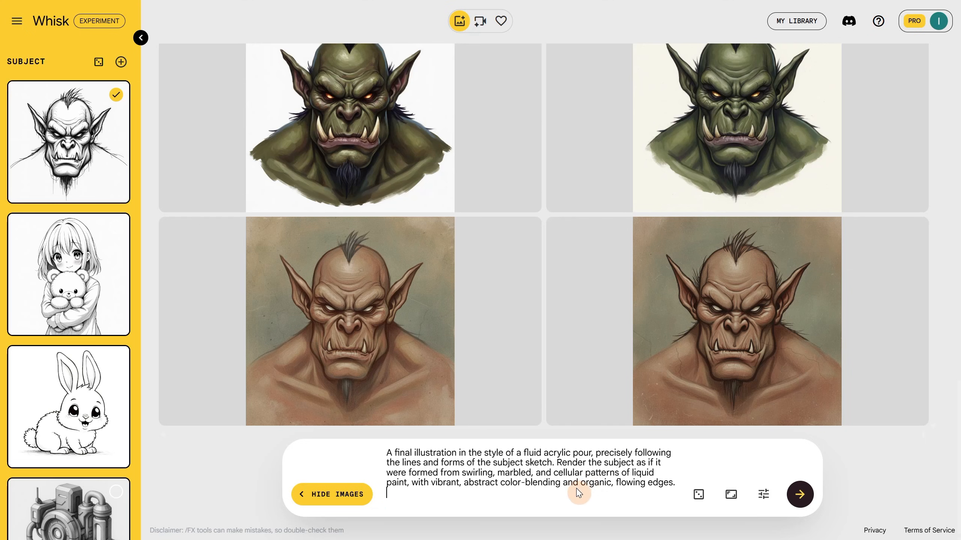
click(793, 500)
mouse_move(393, 352)
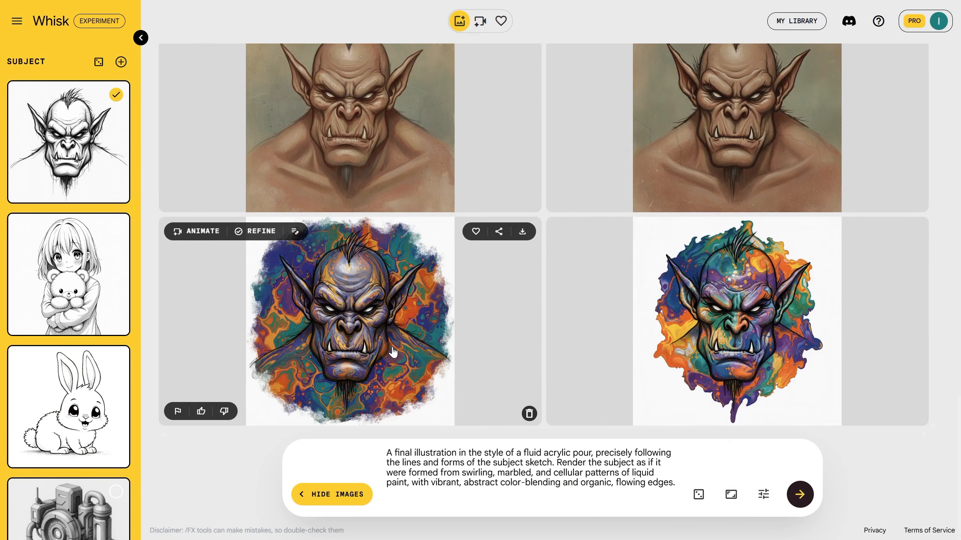
Step: Switch the subject from the orc to the bunny sketch and generate fluid acrylic pour images of it
click(70, 116)
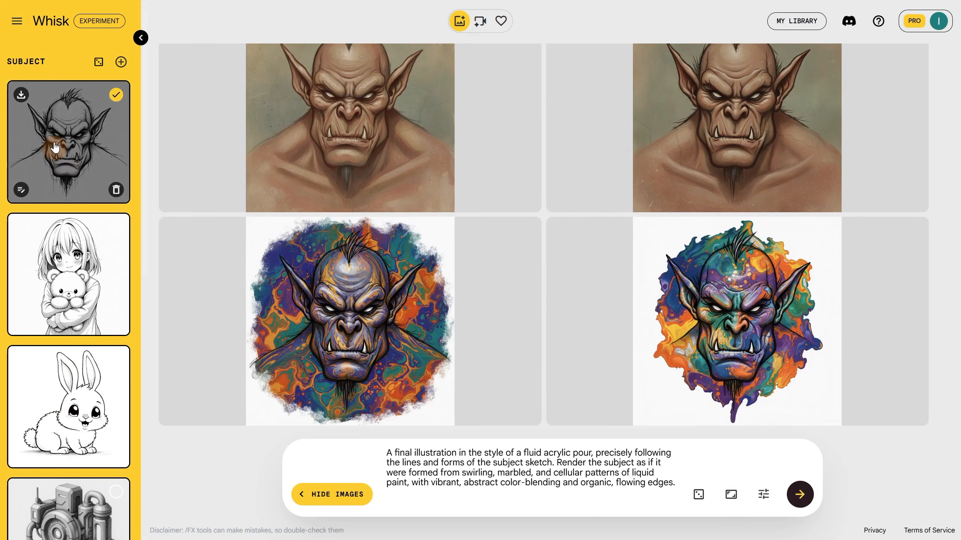
click(88, 421)
click(799, 494)
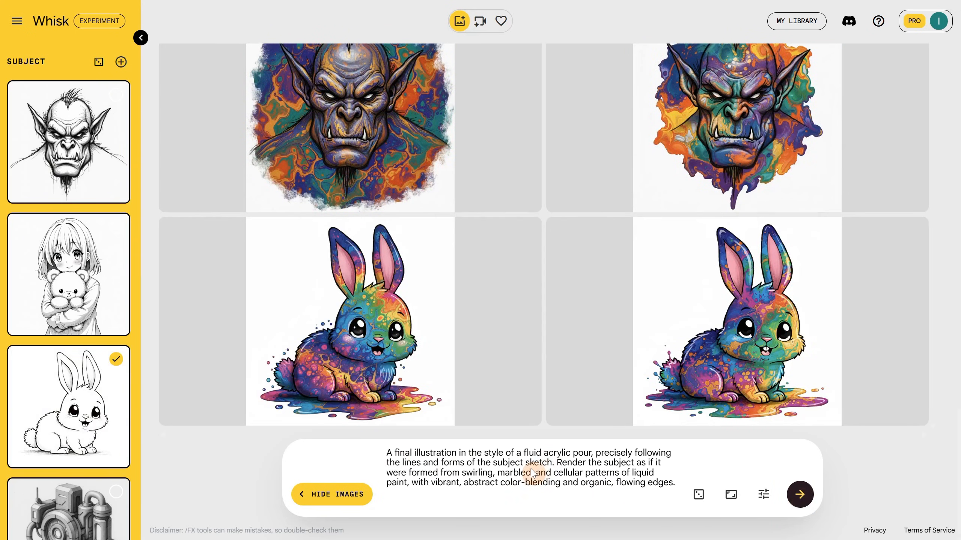
Step: Generate bunny images from a new whimsical, textured oil painting prompt with thick impasto brushstrokes and a muted, slightly vintage color palette
triple_click(533, 473)
text(A final illustration in the style of a whimsical, textured oil painting, precisely following the lines and forms of the subject sketch. Render the subject with visible, thick, and expressive impasto brushstrokes, a rich, tactile paint texture, and a muted, slightly vintage color palette.)
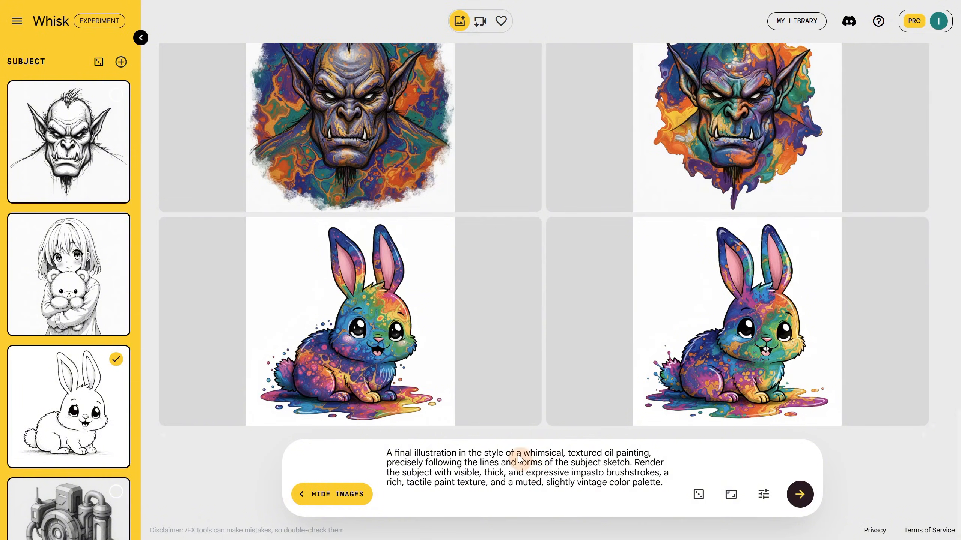
click(791, 497)
click(519, 451)
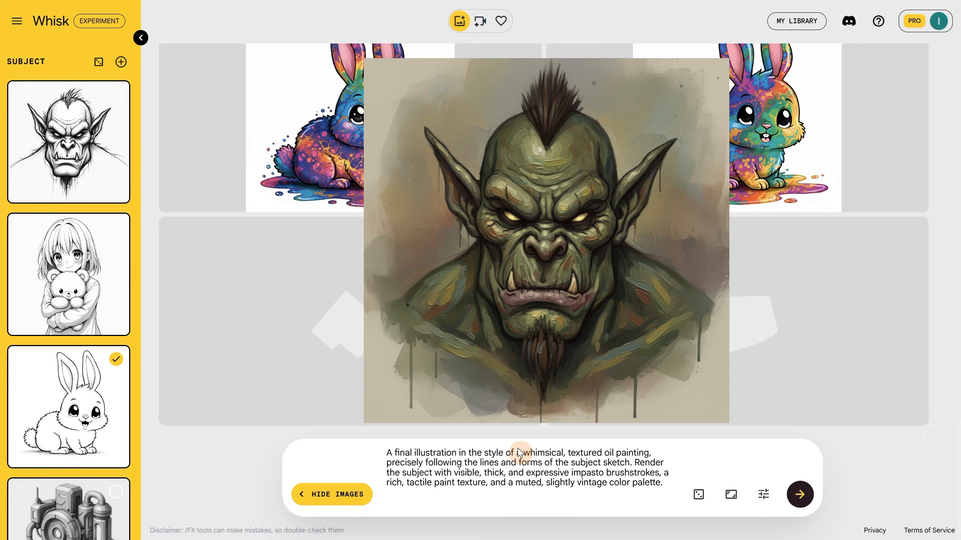
Step: Generate more bunny images from the same whimsical oil painting prompt and delete the surplus last image
double_click(544, 453)
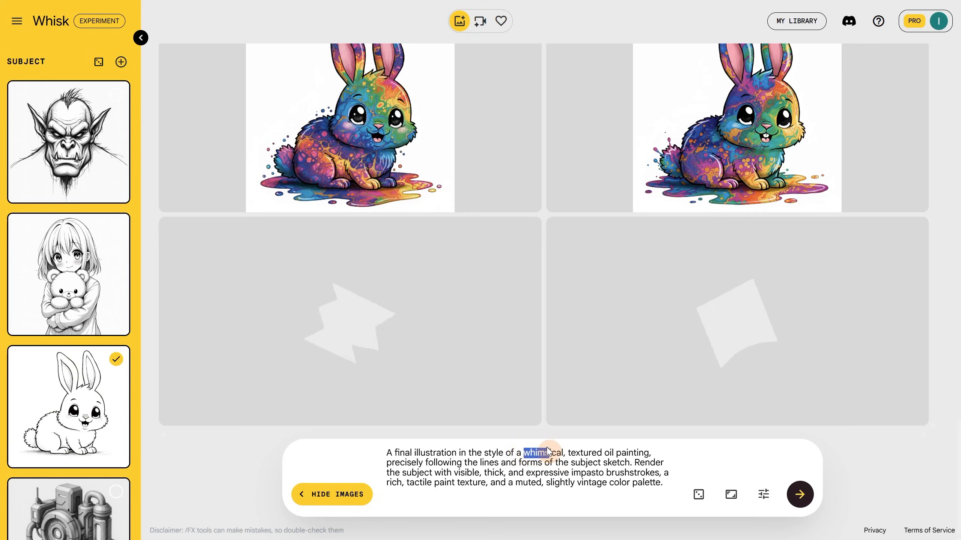
click(615, 503)
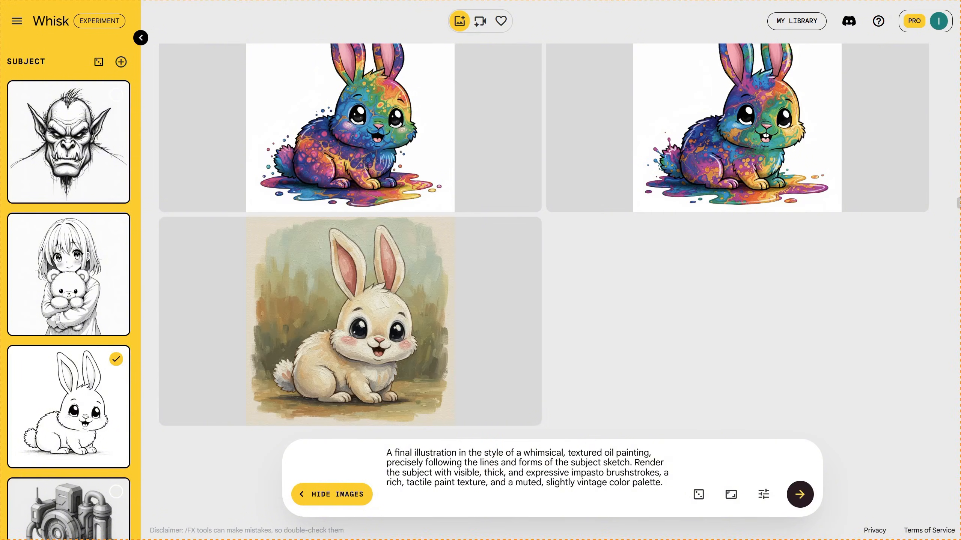
click(799, 497)
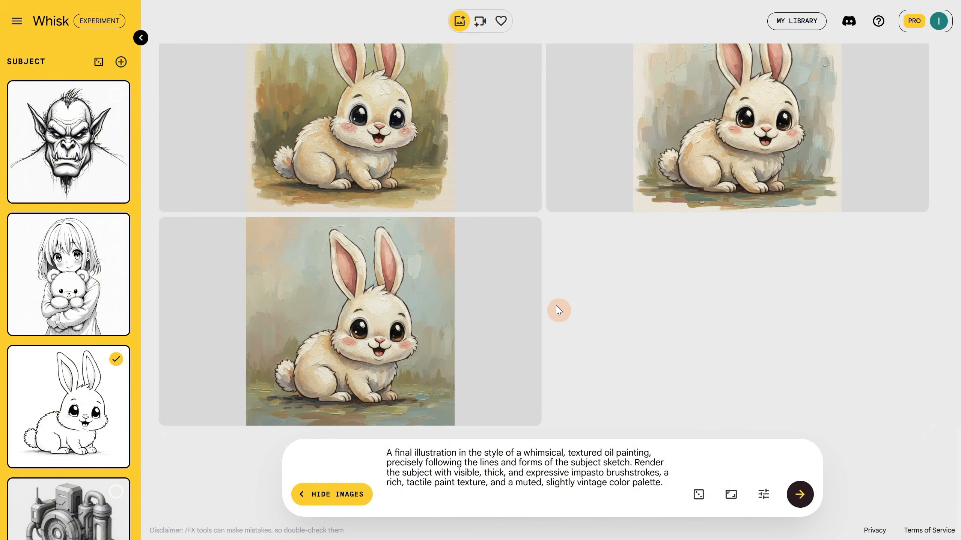
mouse_move(517, 345)
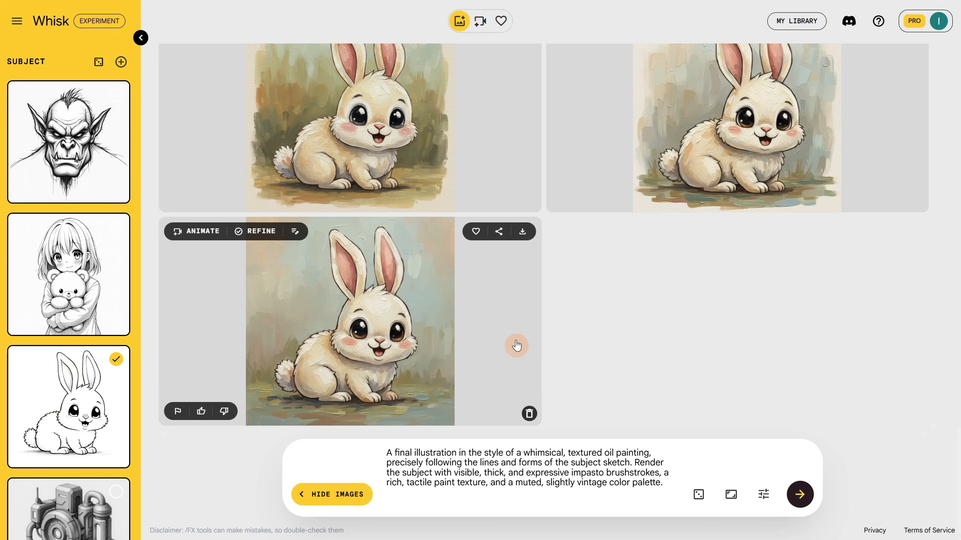
click(530, 415)
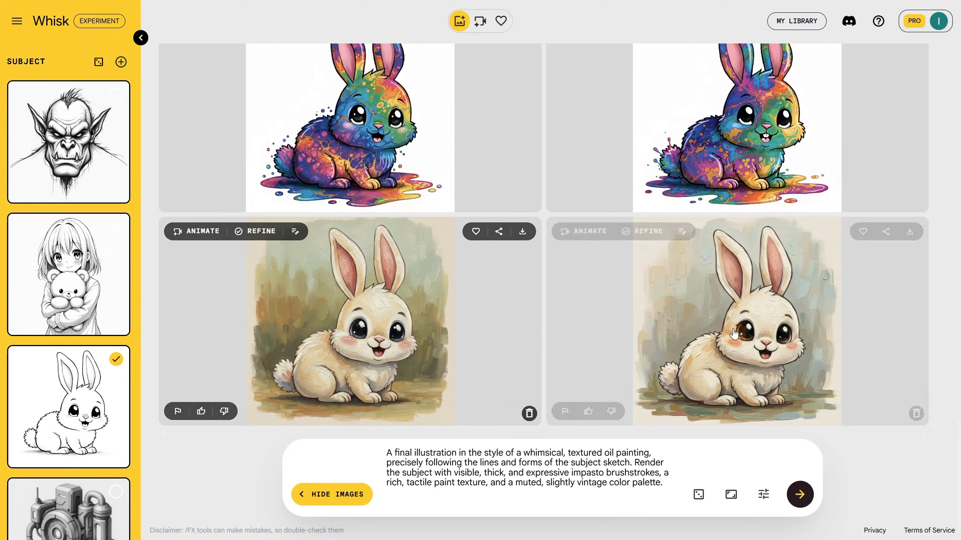
Step: Switch the subject to the orc sketch, generate images from a traditional Chinese ink painting (Guóhuà) prompt on rice paper, and view the first one enlarged
click(79, 418)
click(56, 151)
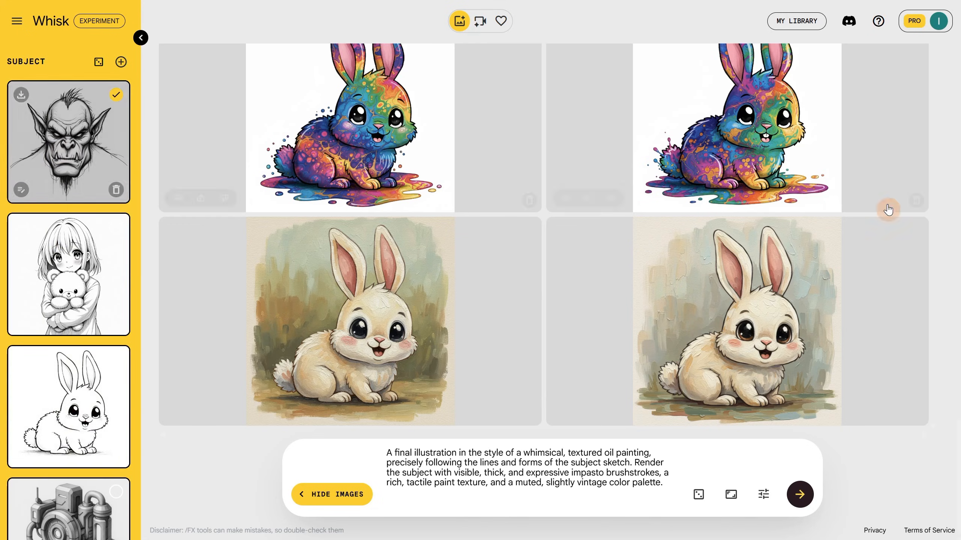
click(800, 494)
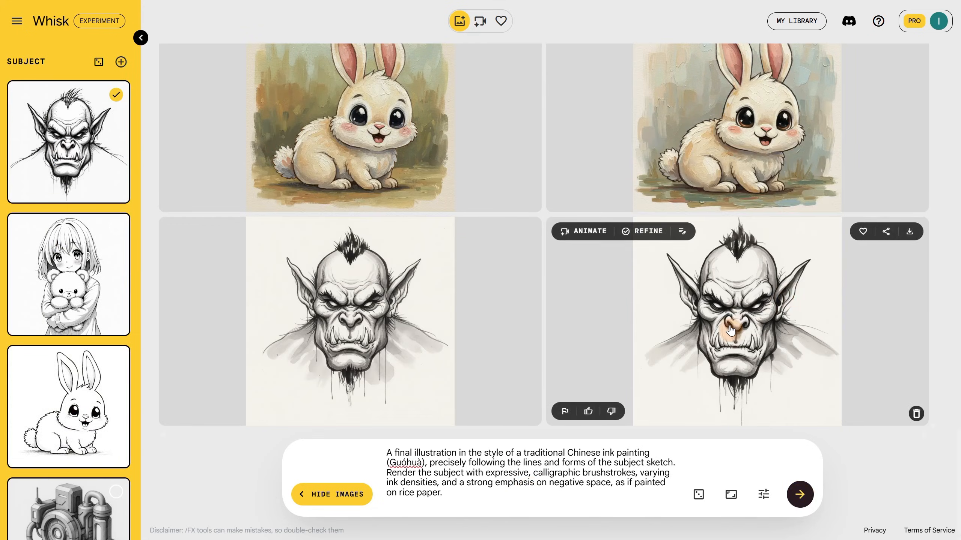
click(407, 344)
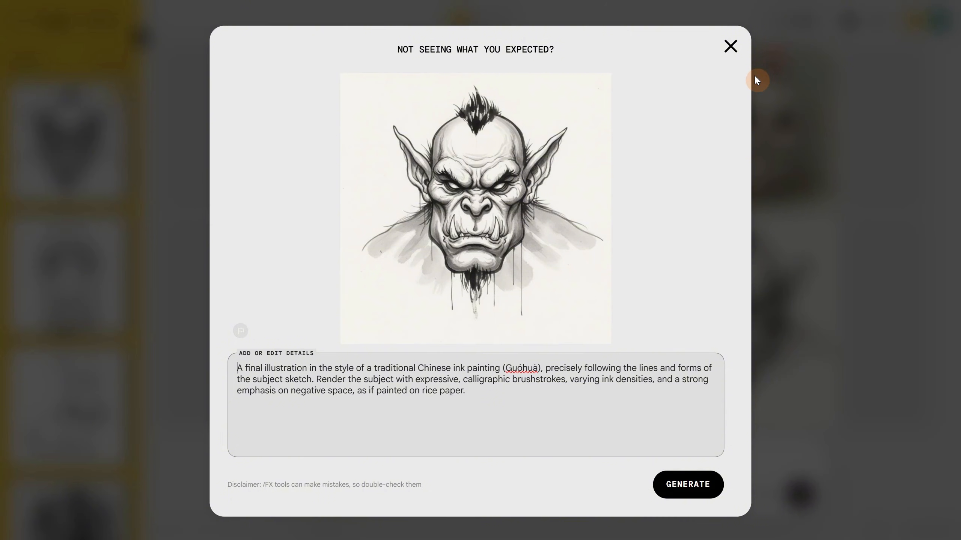
click(730, 46)
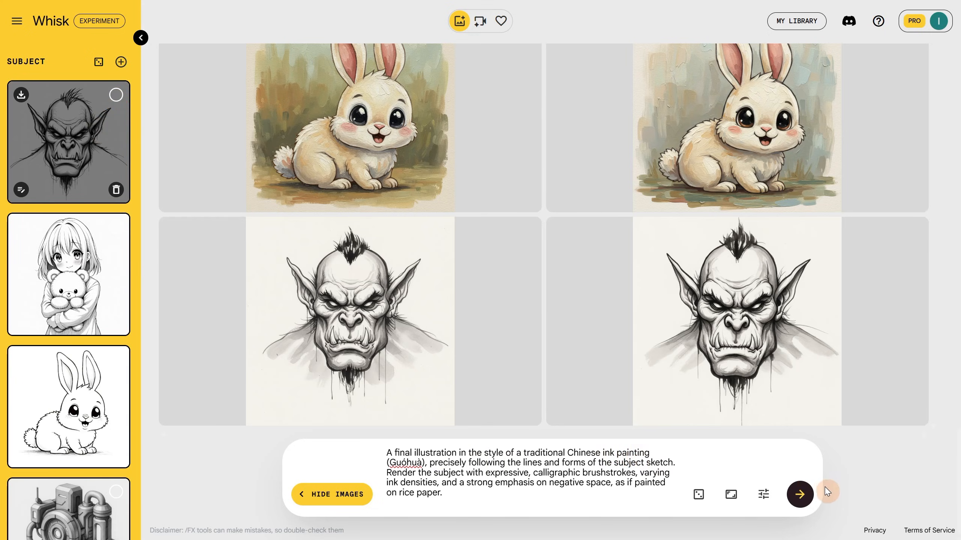
Step: Generate Chinese ink painting images without any subject reference, first from the plain prompt and again with "bonsai tree," added at its start
click(800, 494)
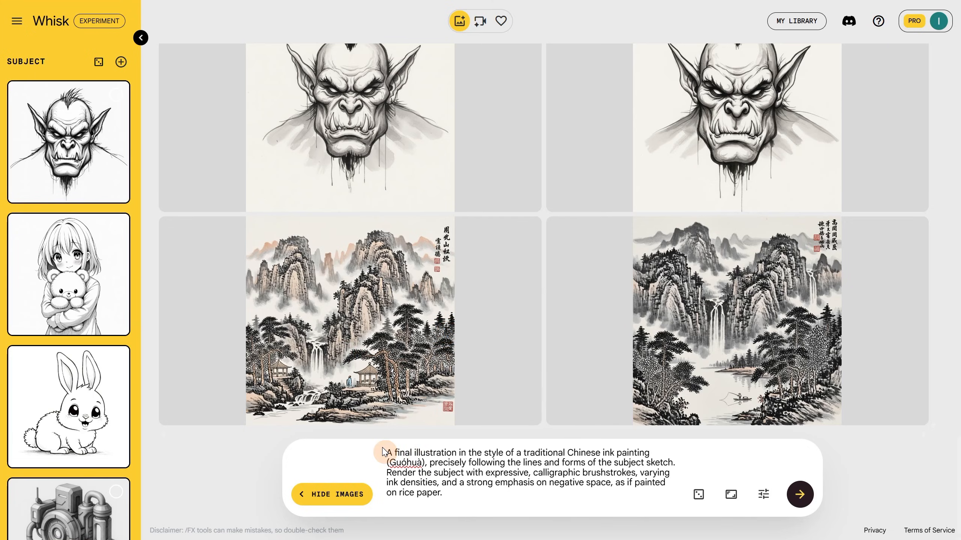
click(383, 450)
text(bonsai)
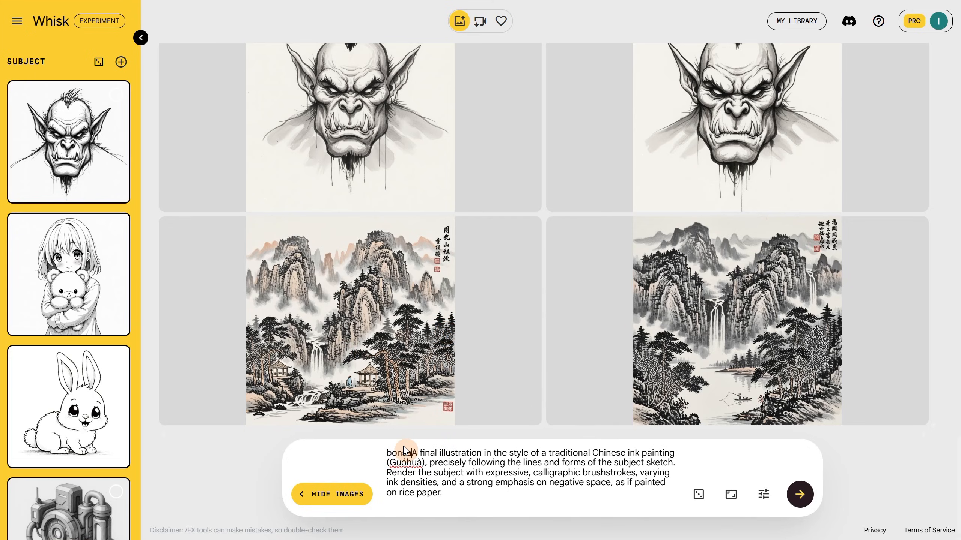
text( tree,)
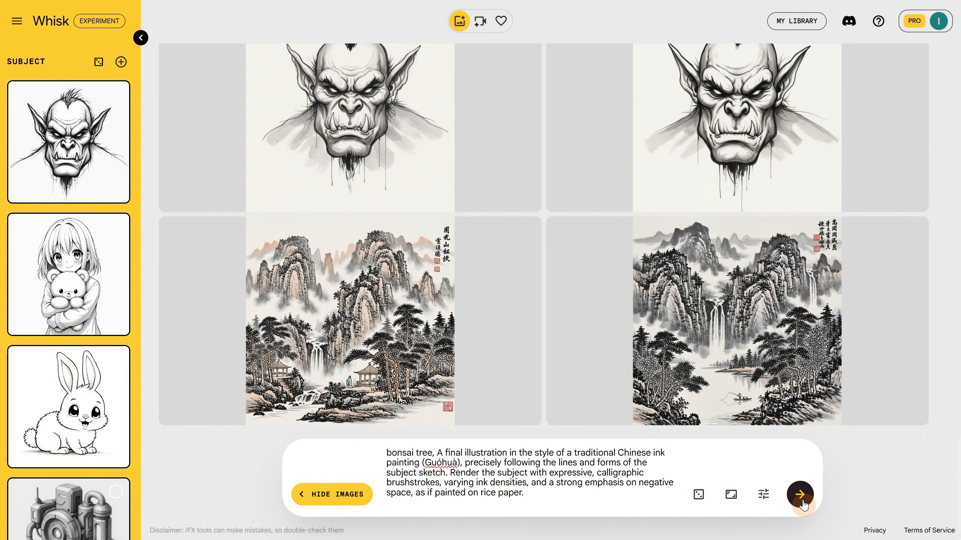
click(800, 496)
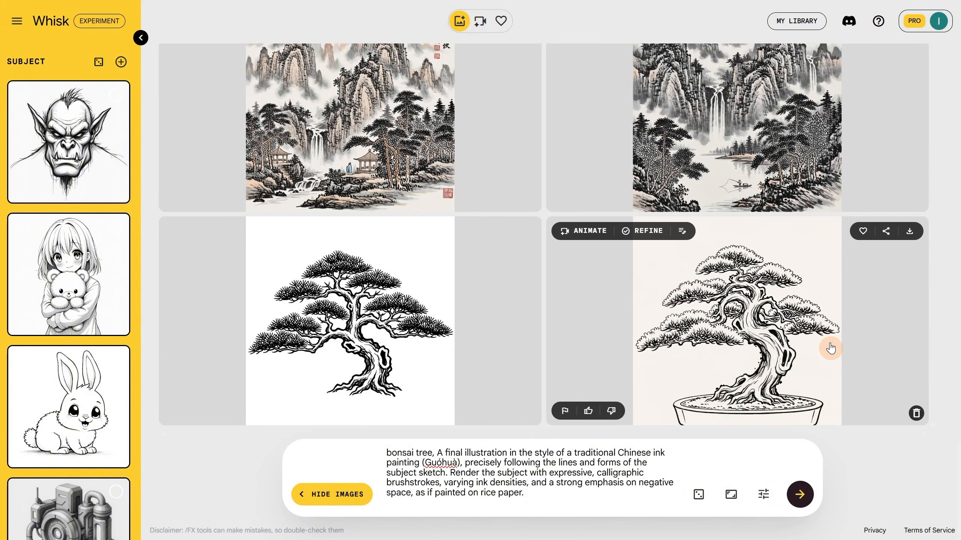
Step: Replace the prompt's opening words with "portrait of a chinese woman," and generate Chinese ink painting images
drag(437, 452, 383, 452)
text(portrait of a chinese woman,)
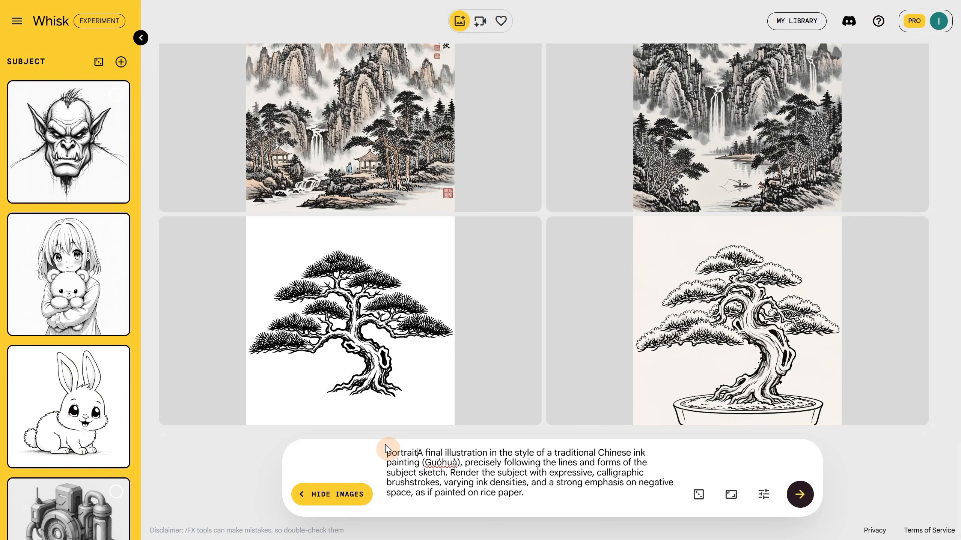
click(800, 494)
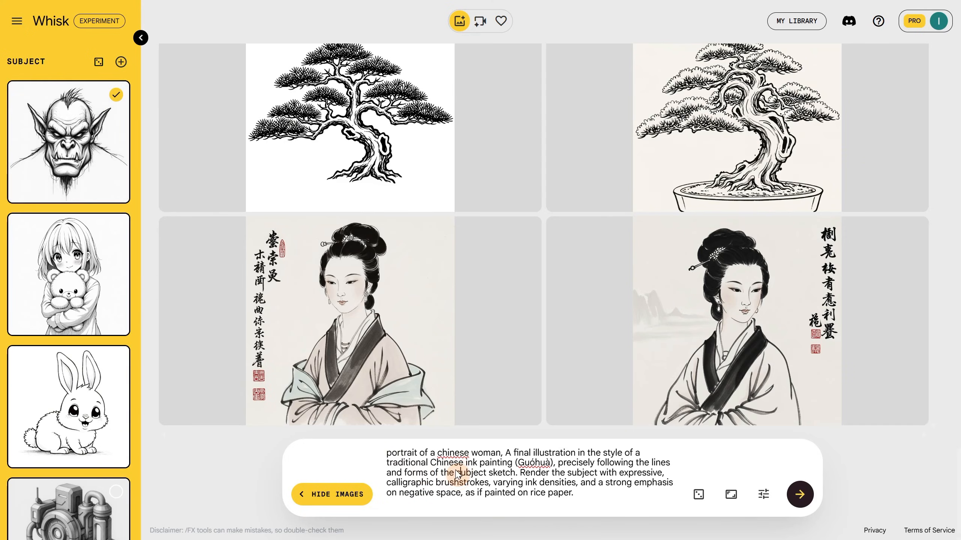
Step: Generate orc images from a new hyper-realistic charcoal drawing prompt with heavy cross-hatching, smudged shadows and gritty texture on light paper
key(ctrl+a)
text(A final illustration in the style of a hyper-realistic charcoal drawing, precisely following the lines and forms of the subject sketch. Render the subject with rich, tonal gradients, heavy cross-hatching, smudged shadows, and a strong, gritty texture on a light paper background.)
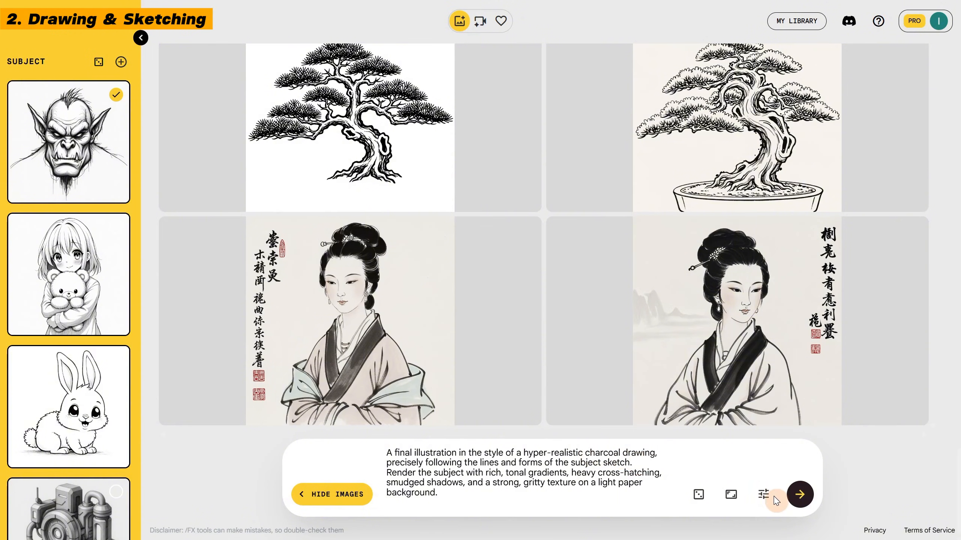
click(801, 495)
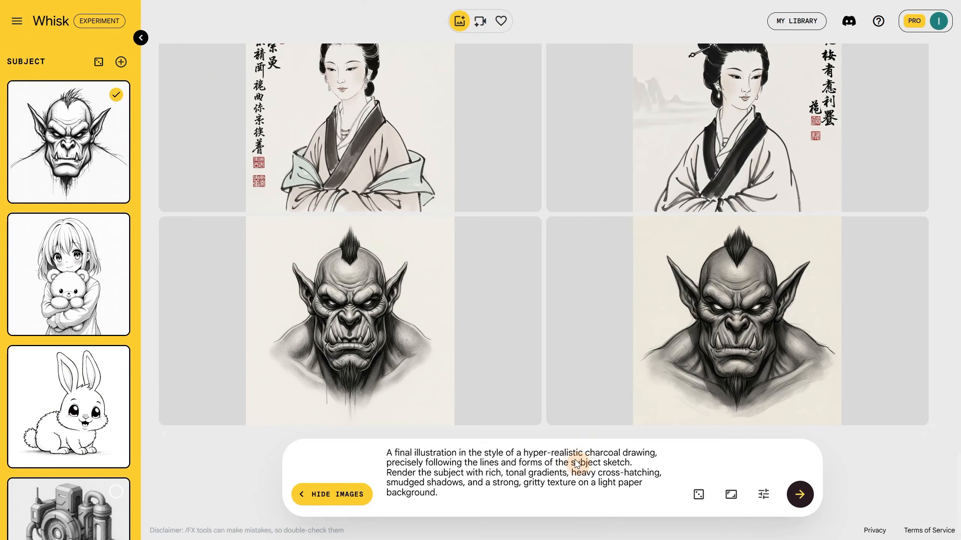
Step: Generate orc images from a new clean, refined line art prompt that leaves only confident black ink outlines on a pure white background
triple_click(569, 470)
text(A final illustration in the style of a clean, refined line art drawing, precisely following the lines and forms of the subject sketch. Render the subject by removing all messy construction lines and pencil strokes, leaving only the final, confident black ink outlines on a solid, pure white background.)
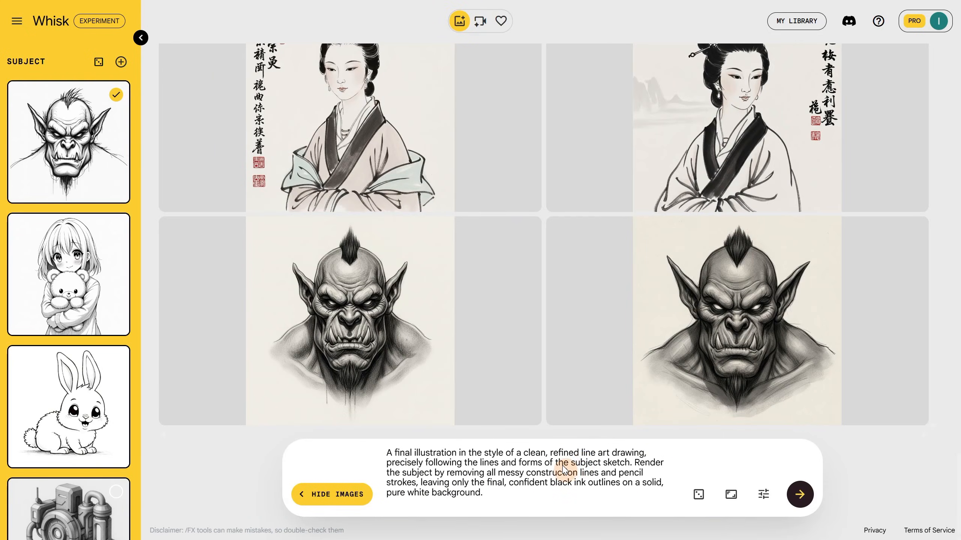
drag(549, 452, 650, 452)
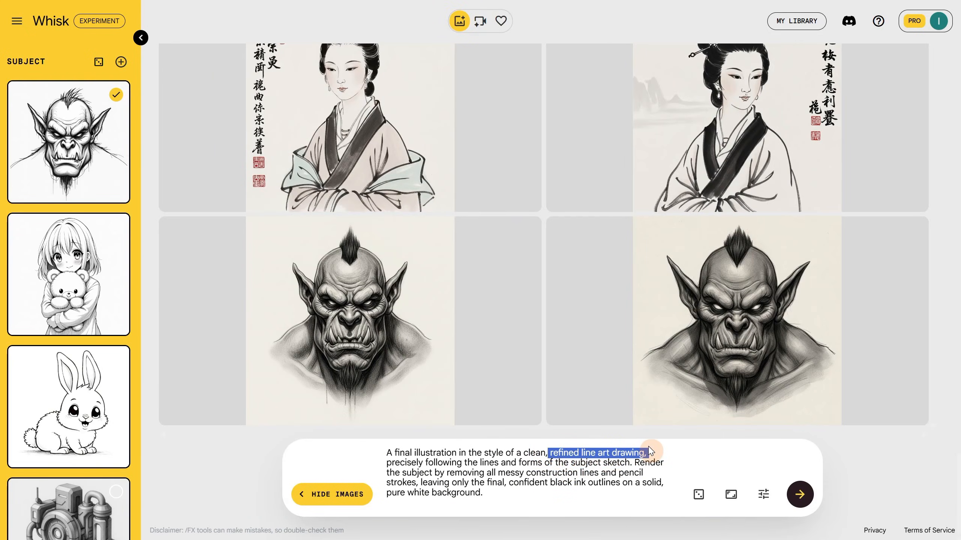
click(650, 452)
click(799, 494)
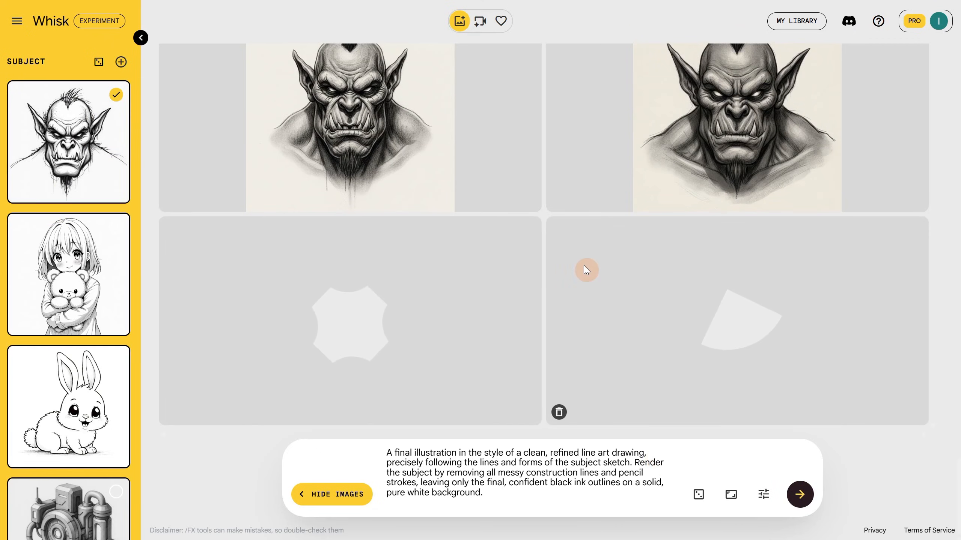
Step: Switch the subject from the orc to the corked bottle sketch and generate clean line art images of it
click(77, 194)
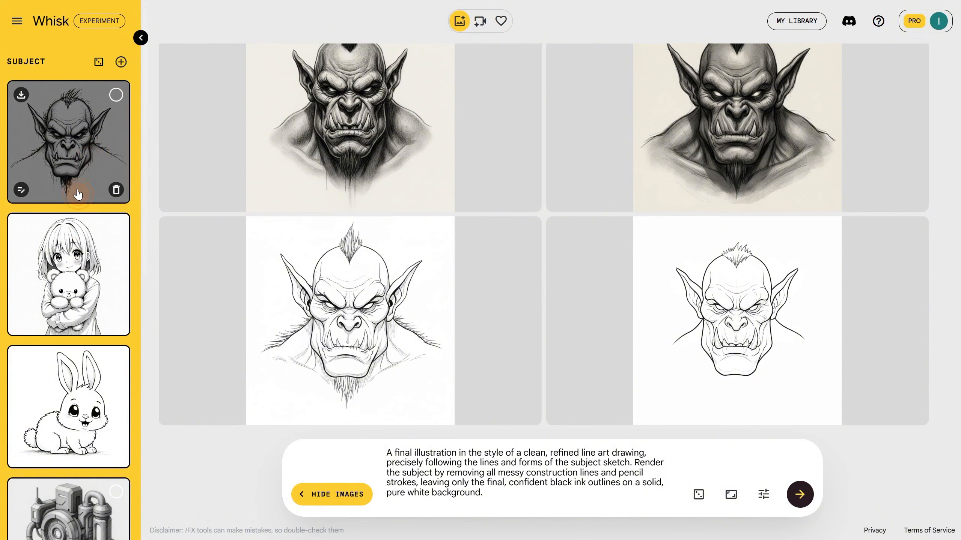
scroll(78, 193, down, 9)
click(58, 332)
click(798, 502)
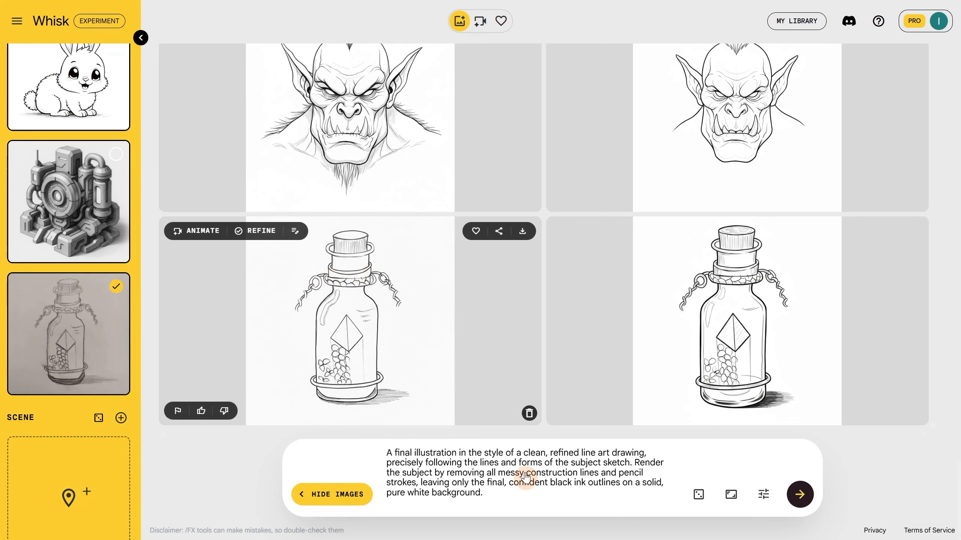
Step: Switch the subject back to the orc and generate images from a new intricate doodle art prompt with dense, repeating, abstract black ink patterns
key(ctrl+a)
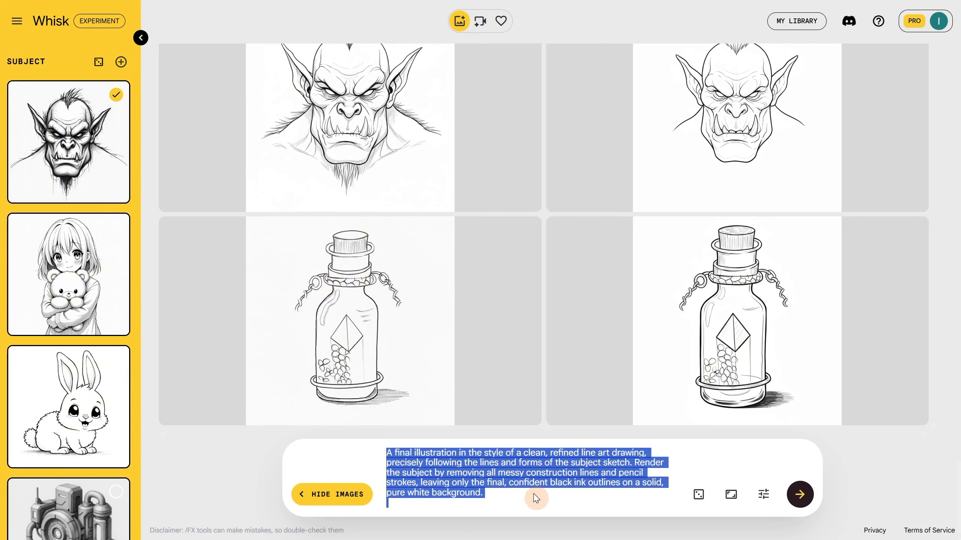
text(A final illustration in the style of intricate doodle art, precisely following the lines and forms of the subject sketch. Fill the subject entirely with dense, repeating, and abstract patterns, using clean black ink lines on a white background, creating a meditative, complex design.)
key(Return)
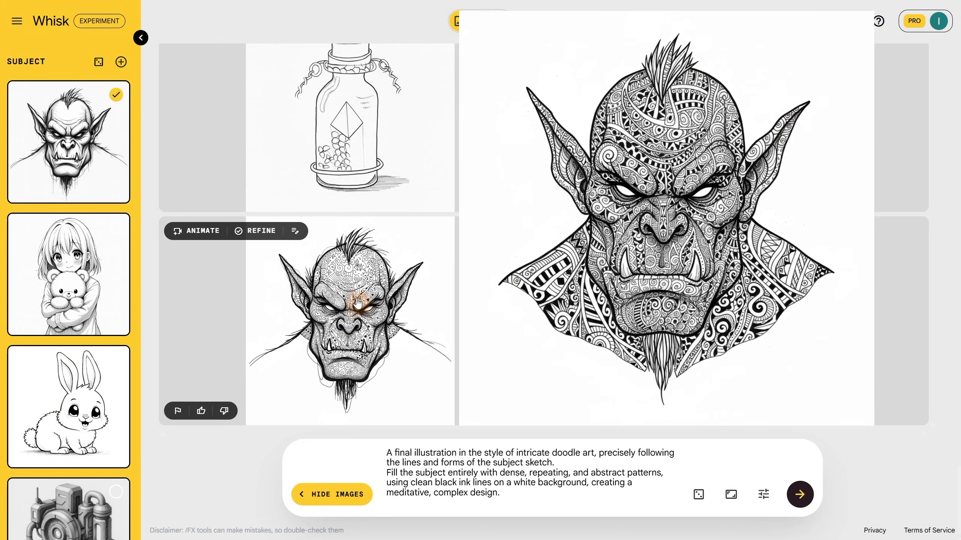
Step: Switch the subject to the bunny sketch, generate intricate doodle art images of it, and view the second one enlarged
click(83, 153)
click(116, 358)
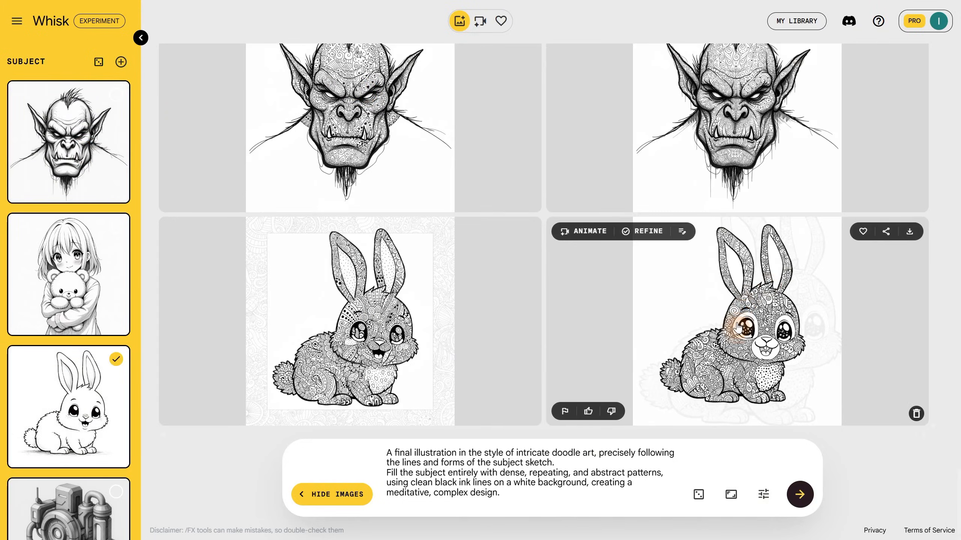
click(737, 327)
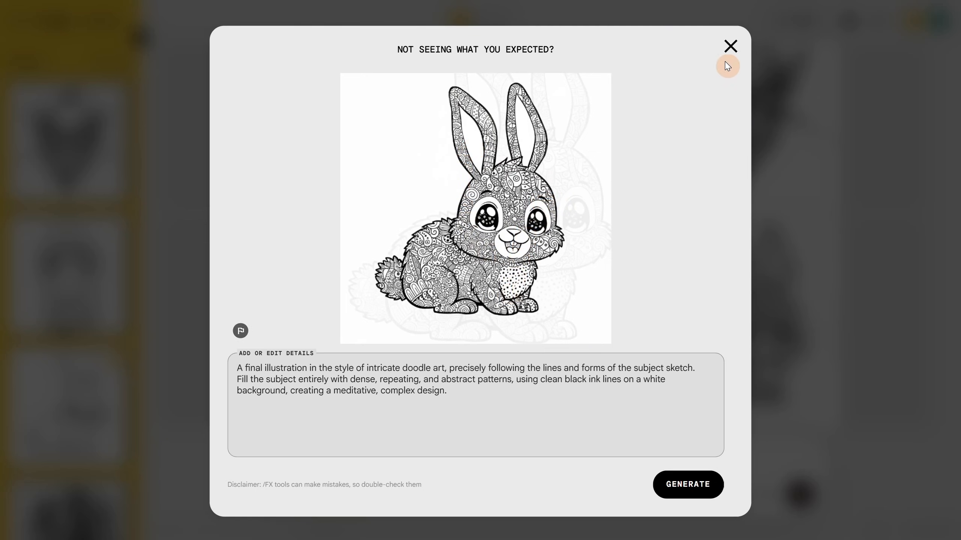
click(735, 47)
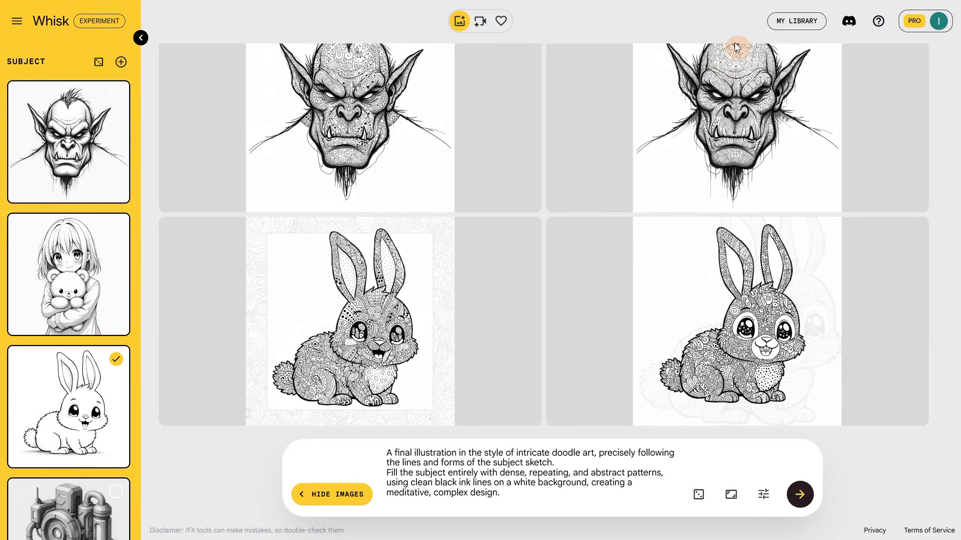
Step: Generate bunny images from a new classical ink pen drawing prompt with dense black ink crosshatching and stippling for shadow, volume and texture
click(506, 471)
key(ctrl+a)
text(A final illustration in the style of a classical ink pen drawing, precisely following the lines and forms of the subject sketch. Render the subject entirely with black ink, using dense layers of crosshatching and stippling to build up shadow, volume, and texture.)
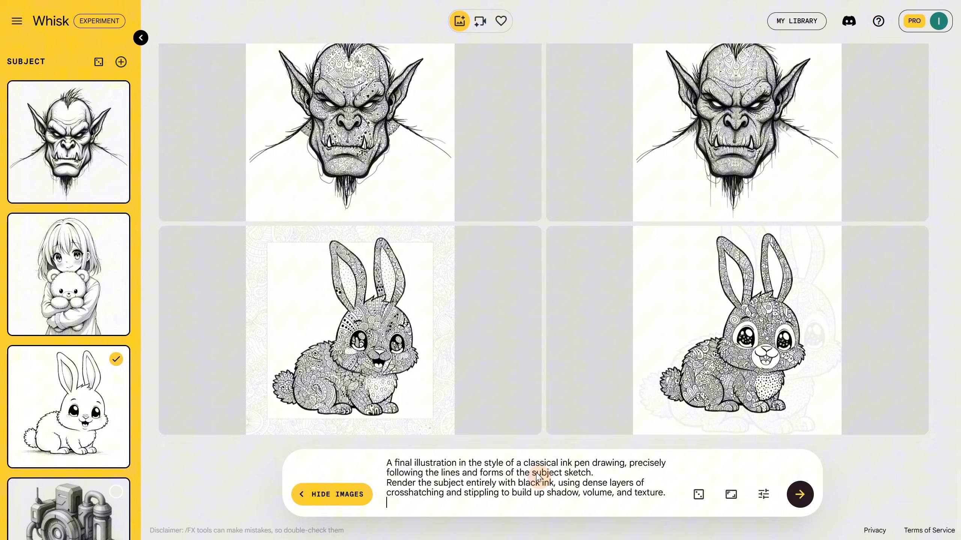
key(Return)
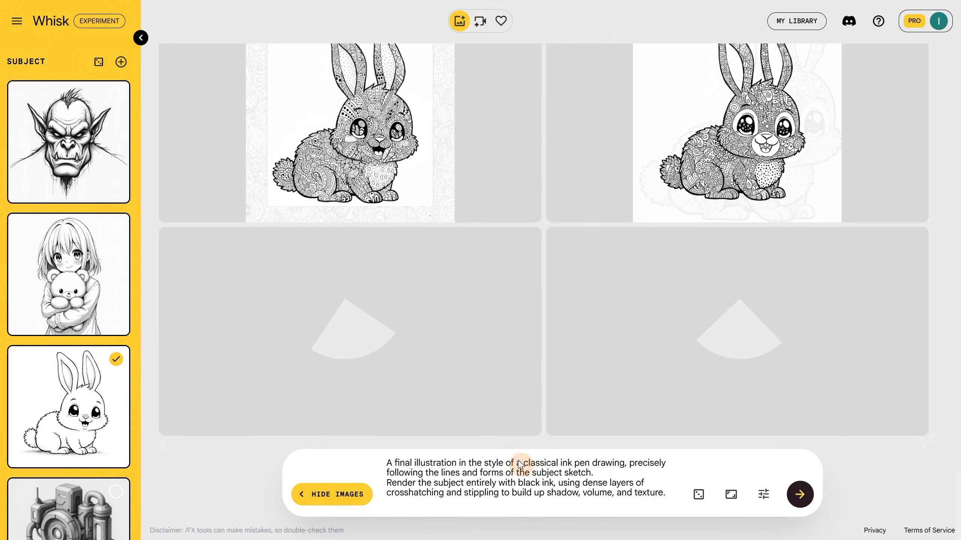
drag(523, 461, 581, 459)
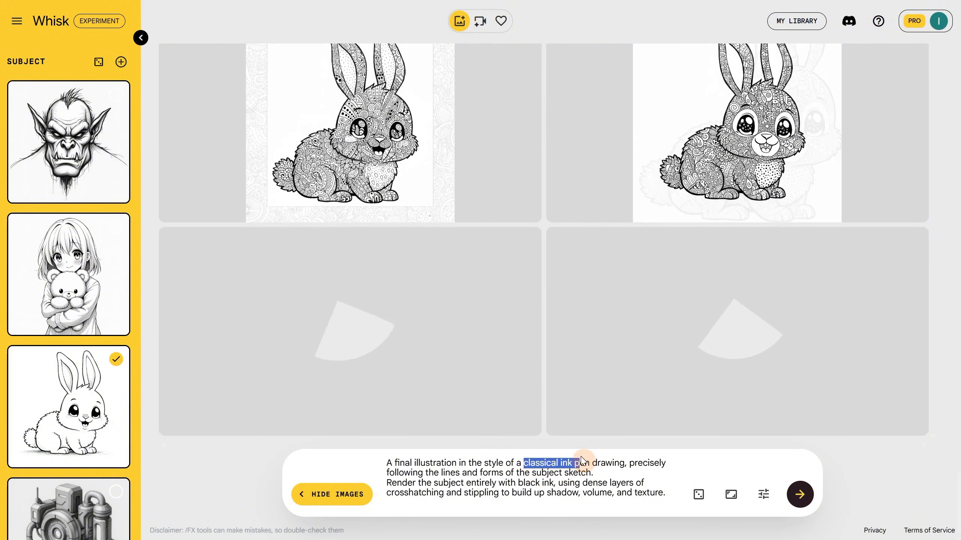
click(591, 474)
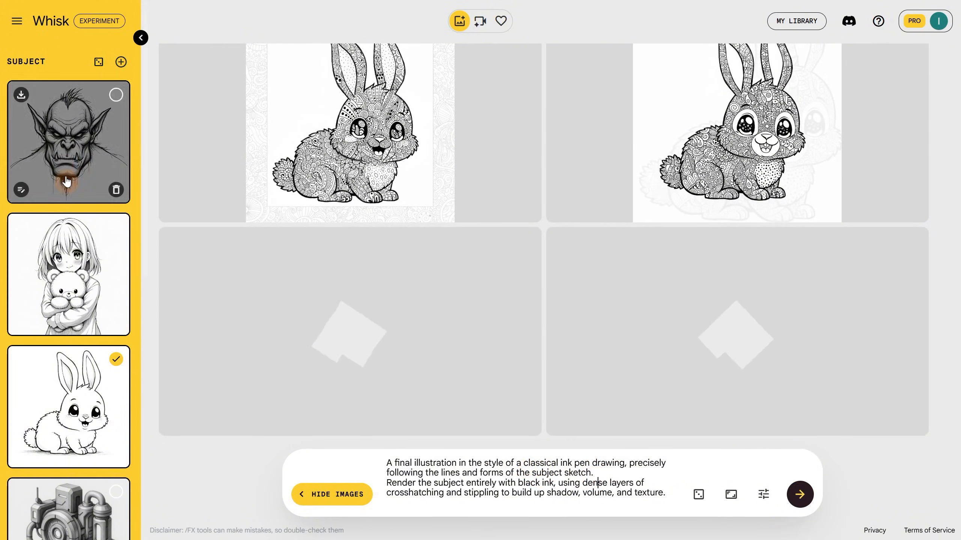
Step: Switch the subject to the orc sketch, generate classical ink pen drawings of it, and view the second one enlarged
click(49, 374)
click(75, 183)
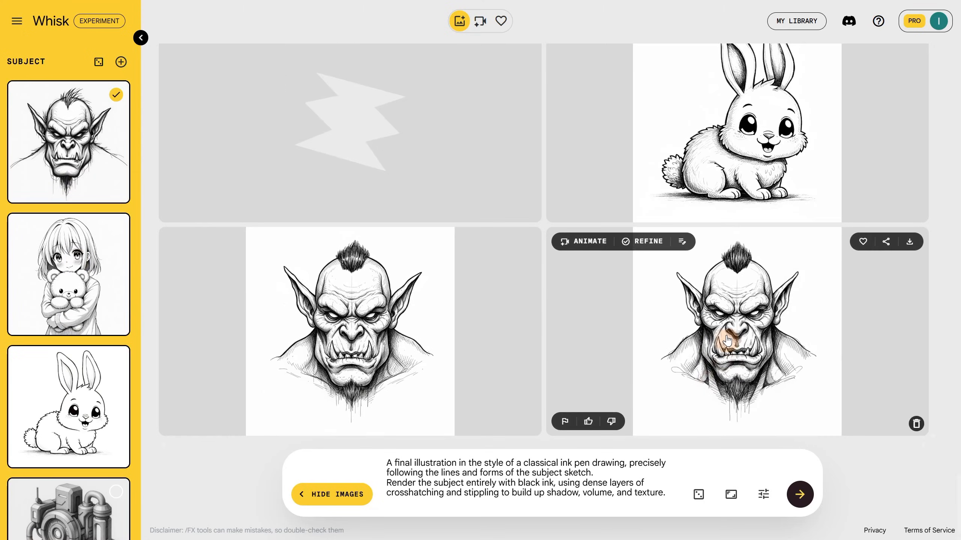
click(758, 349)
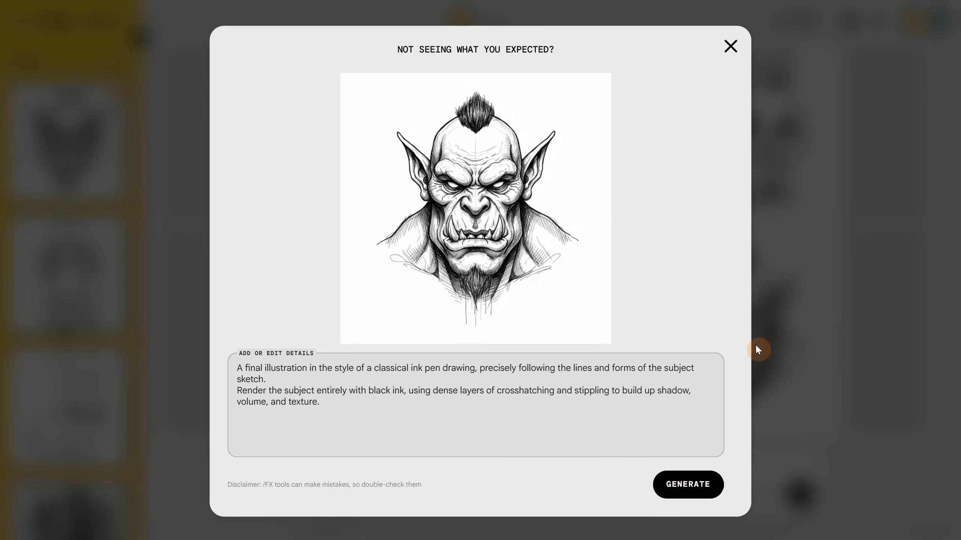
click(730, 47)
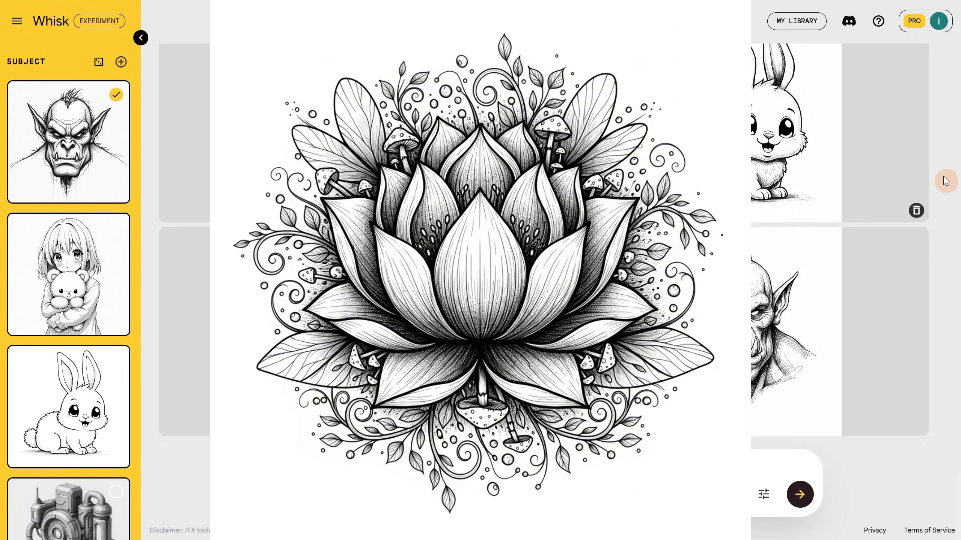
Step: Generate orc images from a new soft pastel drawing prompt with rich powdery texture, vibrant blendable colors and soft smudged edges on toothed paper
click(562, 487)
key(ctrl+a)
text(A final illustration in the style of a soft pastel drawing, precisely following the lines and forms of the subject sketch. Render the subject with a rich, powdery texture, vibrant, blendable colors, and soft, smudged edges on a visible, toothed paper background.)
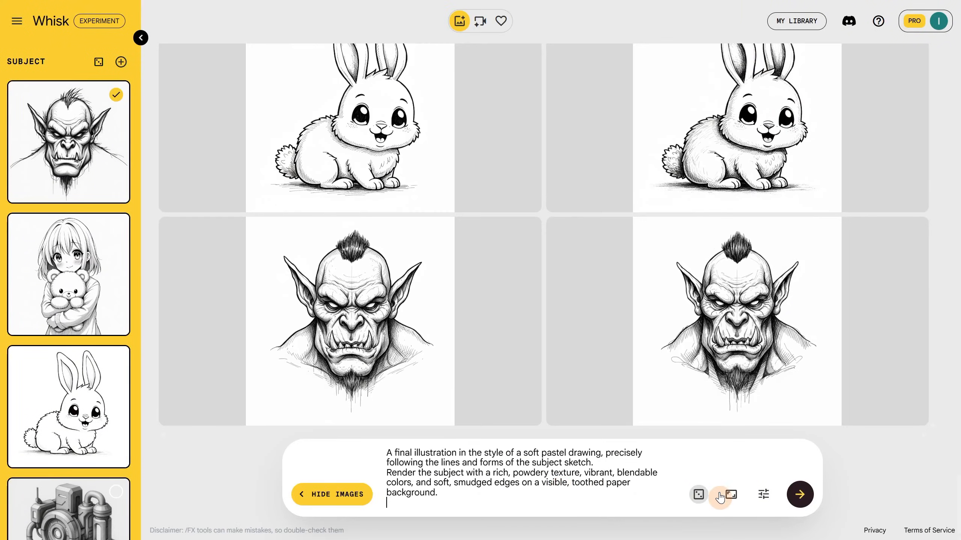
click(799, 494)
drag(484, 454, 591, 454)
Step: Generate orc and machine images from a new technical marker rendering prompt with sharp-edged chisel tip strokes, semi-transparent color fields and bright white highlights
click(652, 469)
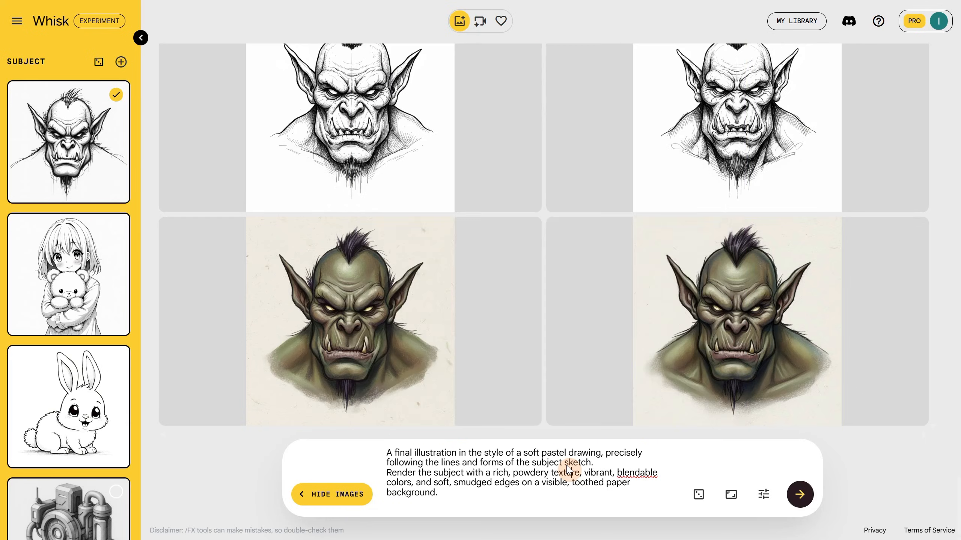
key(ctrl+a)
text(A final illustration in the style of a technical marker rendering, precisely following the lines and forms of the subject sketch. Render the subject with clean, sharp-edged chisel tip strokes, smooth, blendable, semi-transparent color fields, and bright white highlights.)
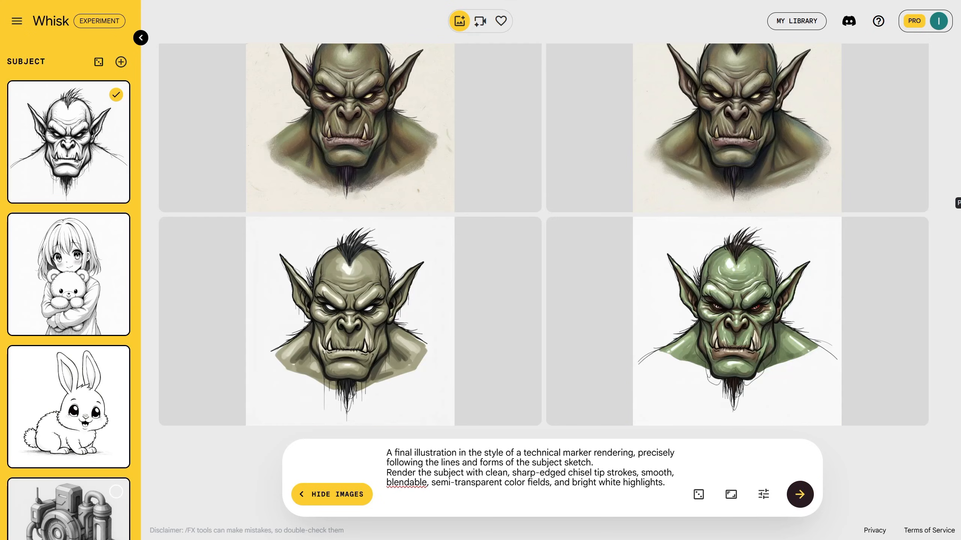
scroll(68, 265, down, 5)
Step: Generate girl and machine images from a new classic intaglio engraving or woodcut prompt with fine black hatching and cross-hatching, viewing results enlarged
click(75, 292)
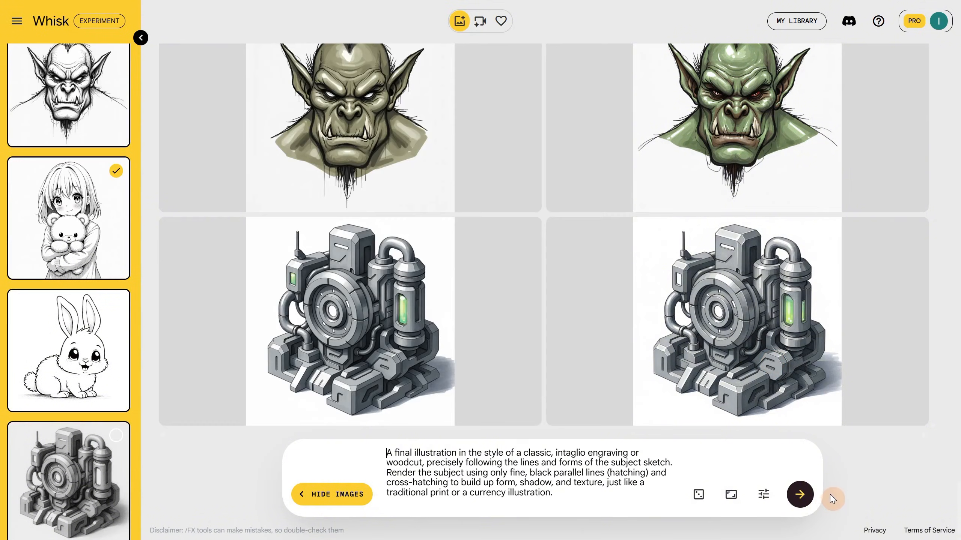
click(804, 494)
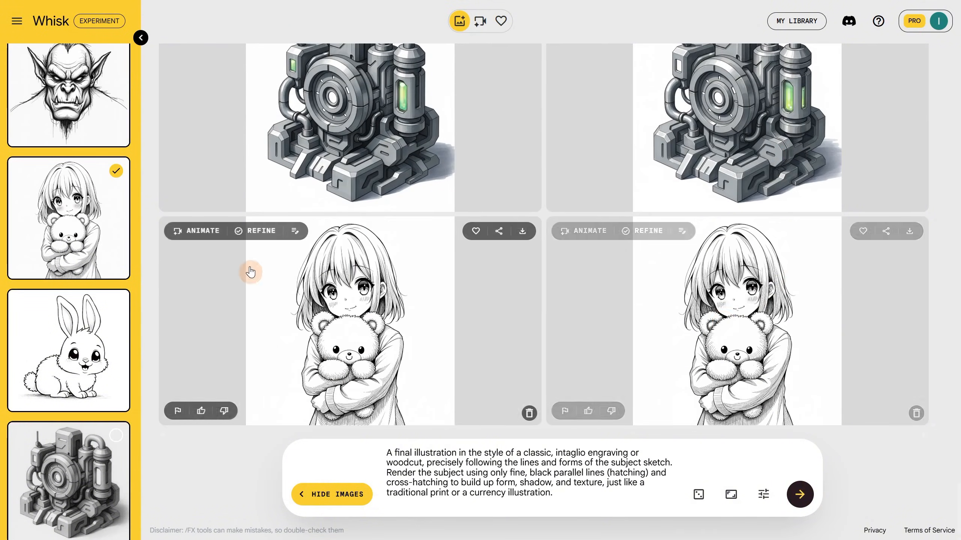
click(255, 230)
click(808, 307)
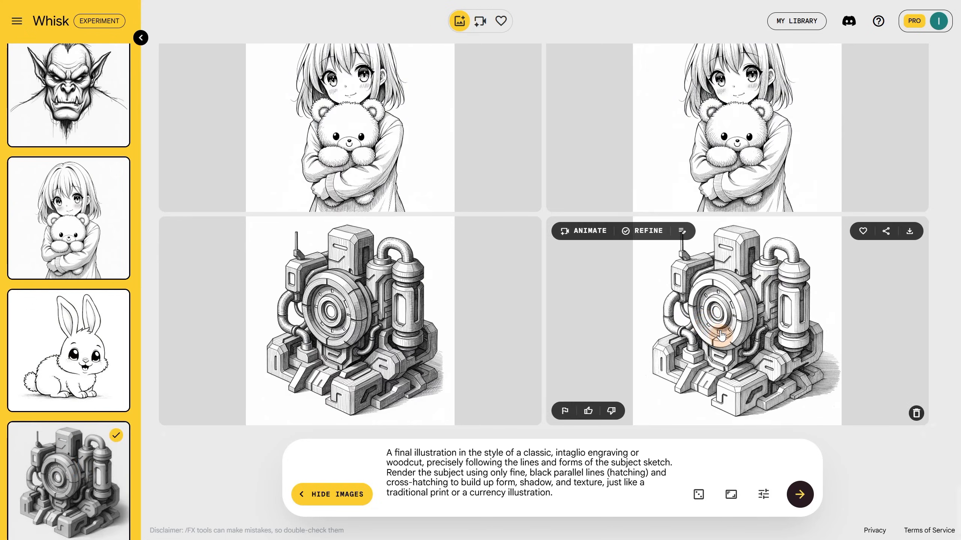
click(721, 334)
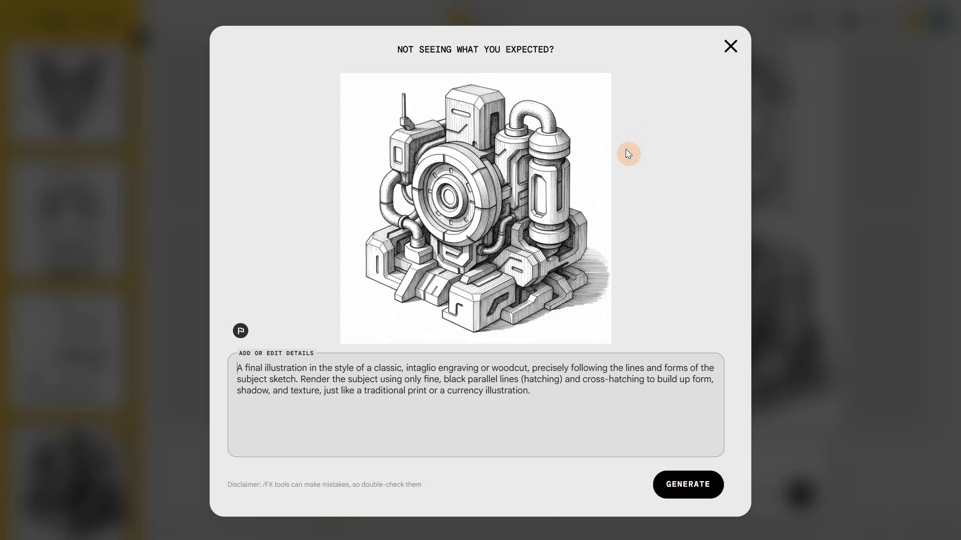
click(731, 51)
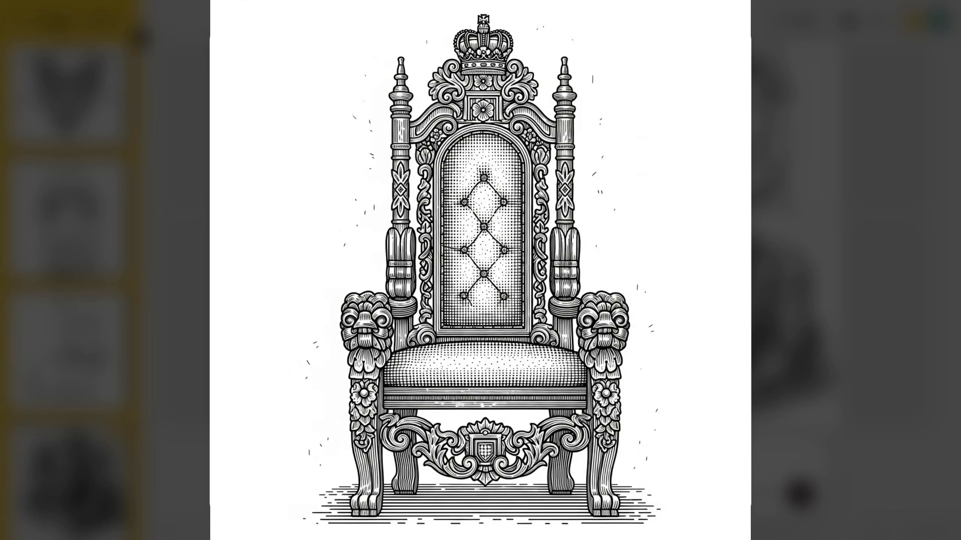
Step: Generate orc and machine images from a new whimsical cartoon concept sketch prompt with loose expressive lines, visible construction sketches and simple hatching, viewing results enlarged
key(ctrl+a)
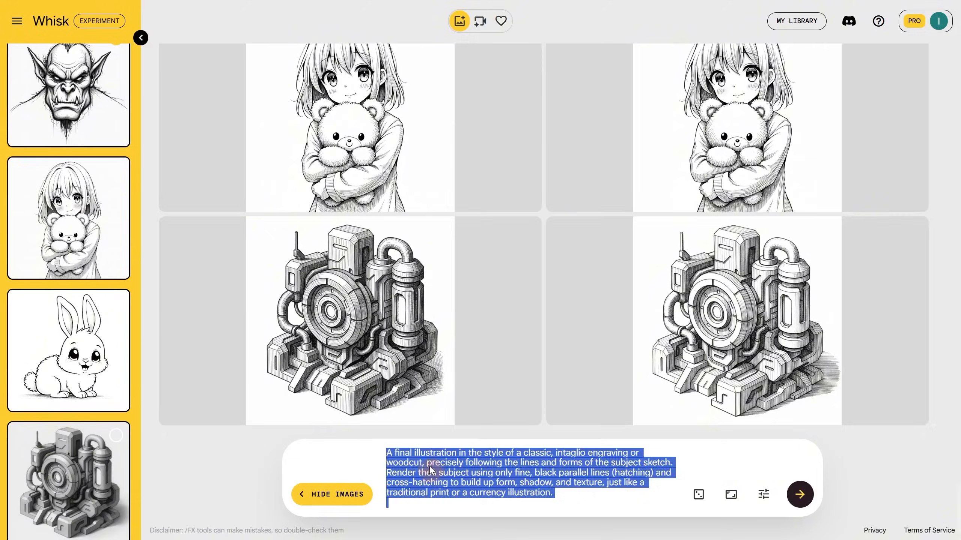
text(A final illustration in the style of a whimsical cartoon concept sketch, precisely following the lines and forms of the subject sketch. Render the subject using loose, energetic, and expressive lines, including visible construction sketches and simple hatching for shadow, mimicking a professional animation concept drawing.)
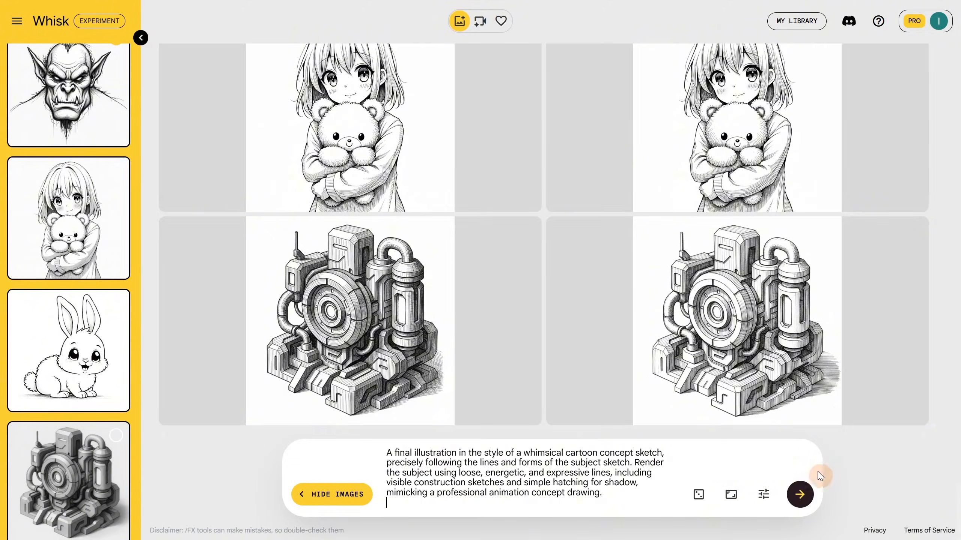
click(801, 499)
click(708, 311)
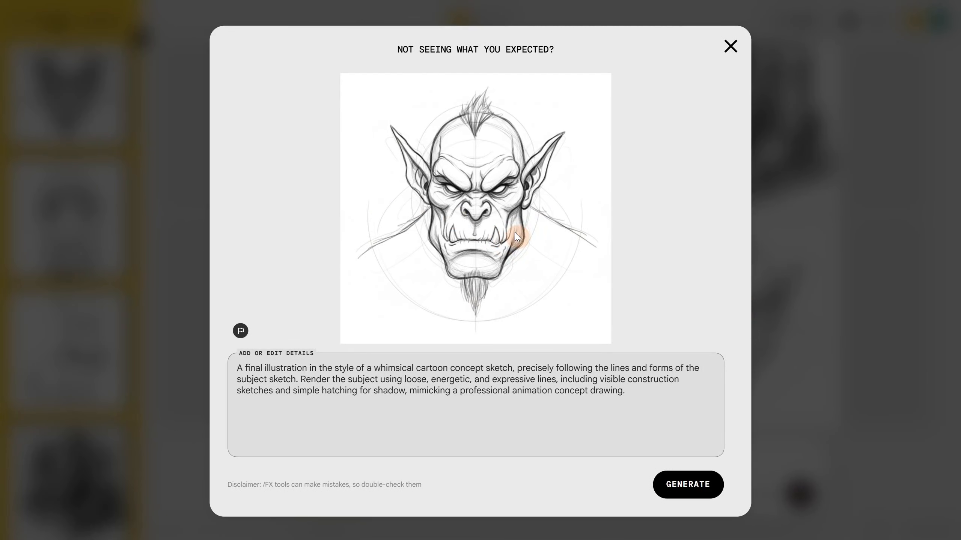
click(862, 333)
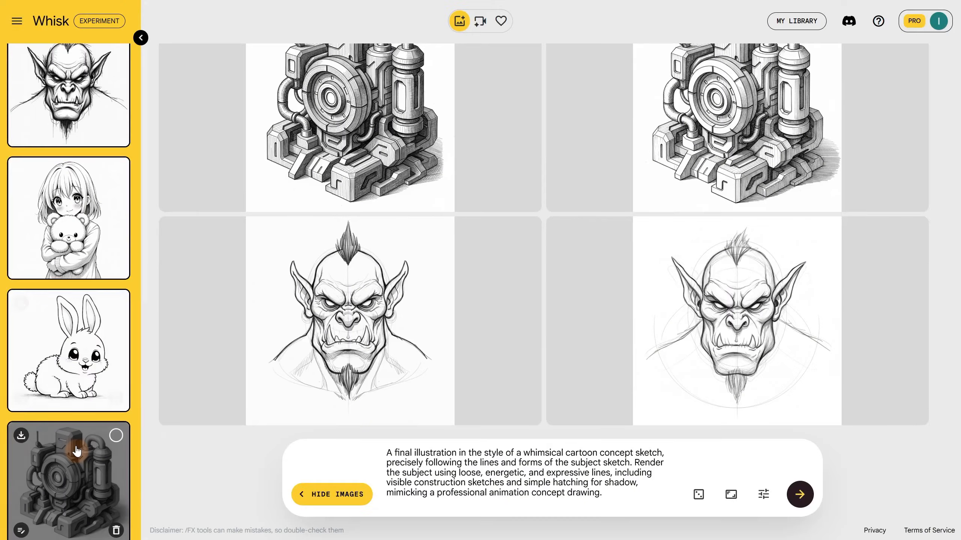
scroll(482, 324, down, 5)
click(418, 340)
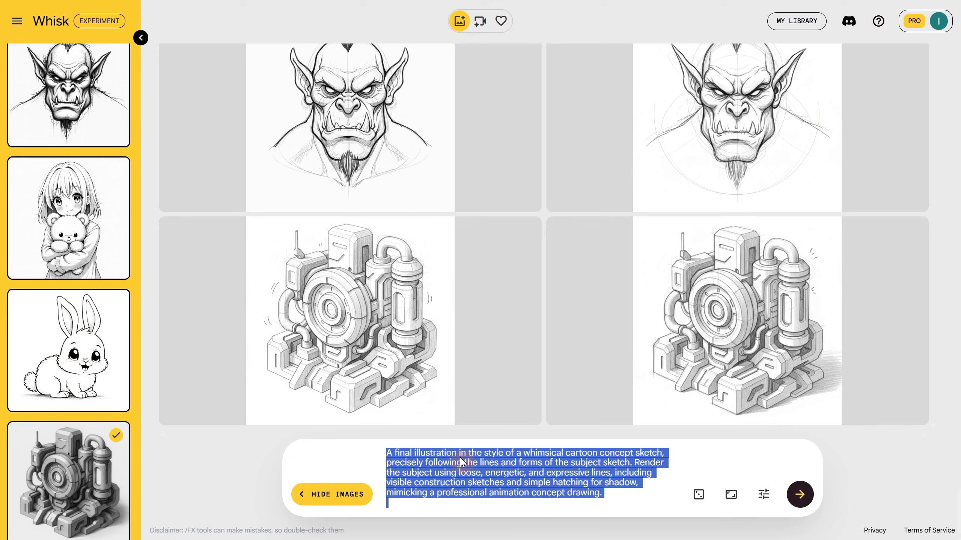
Step: Generate machine and girl images from a new two-tone digital sketch prompt with energetic blue lines and vibrant pink accents, and view the first girl image
text(A final illustration in the style of a two-tone digital sketch, precisely following the lines and forms of the subject sketch. Render the subject using loose, energetic blue lines and scribbled hatching for the main form, and vibrant pink as a secondary accent color for highlights and graphic elements.)
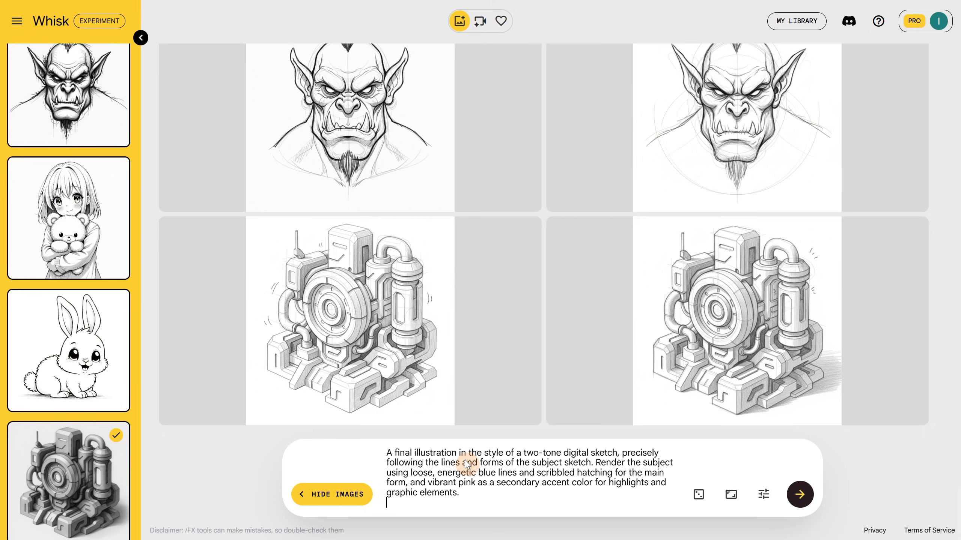
click(799, 494)
click(800, 494)
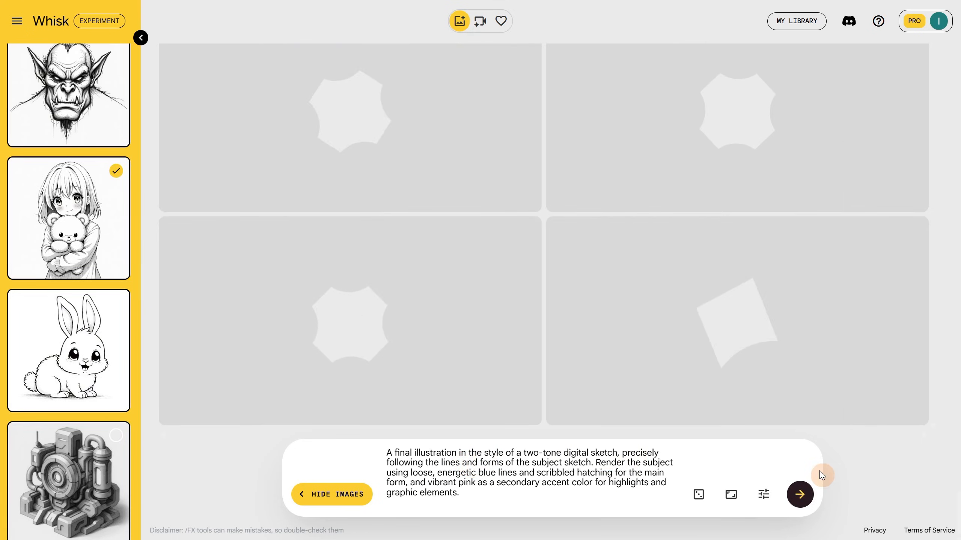
click(415, 301)
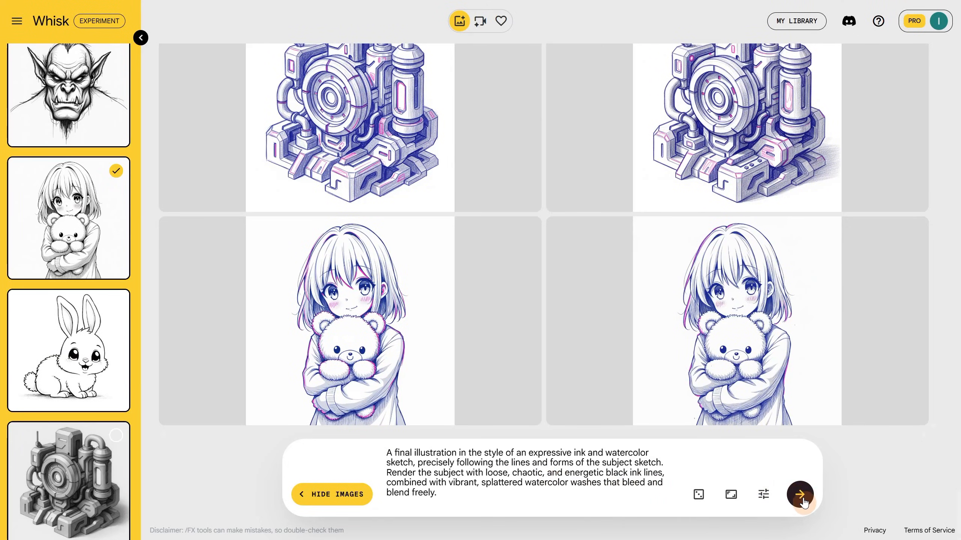
Step: Generate girl images from an expressive ink and watercolor sketch prompt, and orc images from a fantasy concept art painting prompt with dramatic cinematic lighting
click(800, 494)
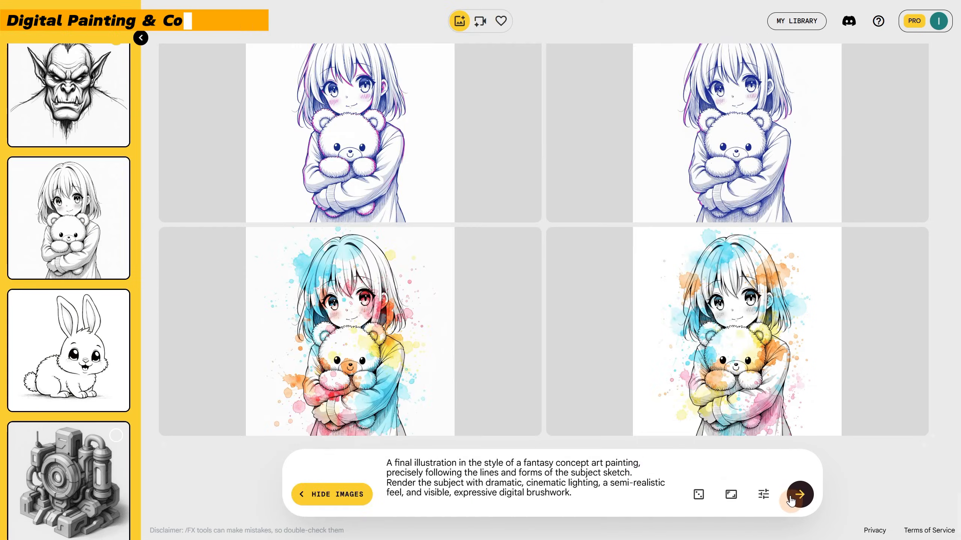
click(797, 498)
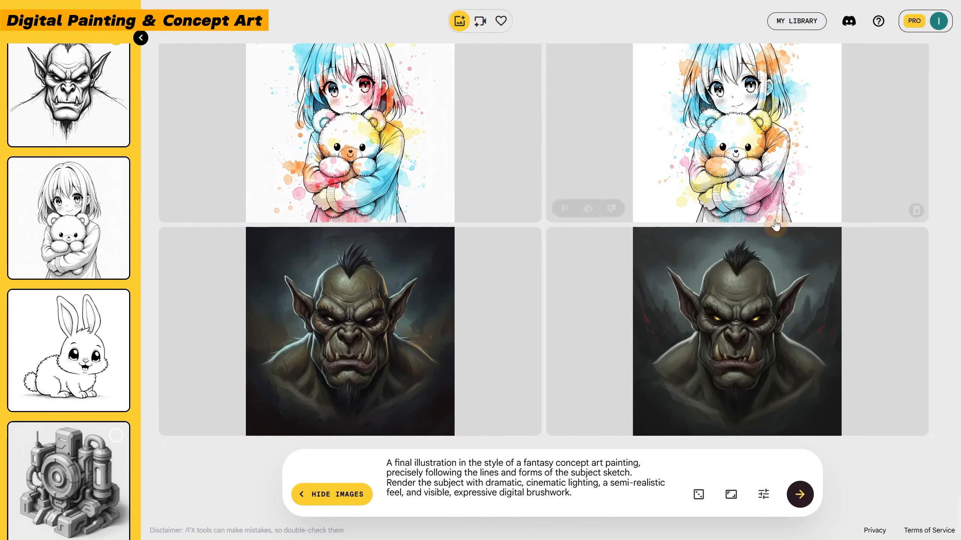
mouse_move(755, 386)
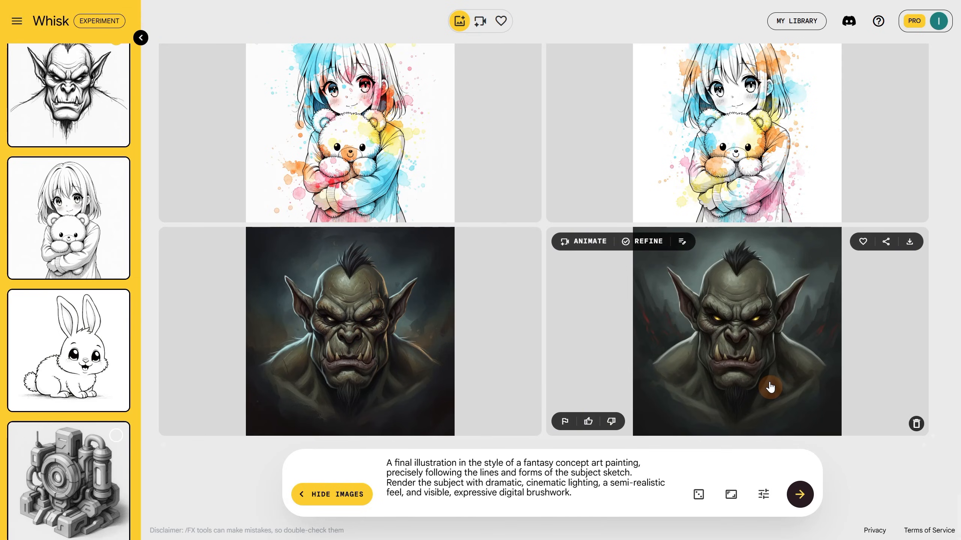
Step: Switch the subject to the bunny sketch, generate fantasy concept art paintings of it, and view the second one enlarged
click(82, 114)
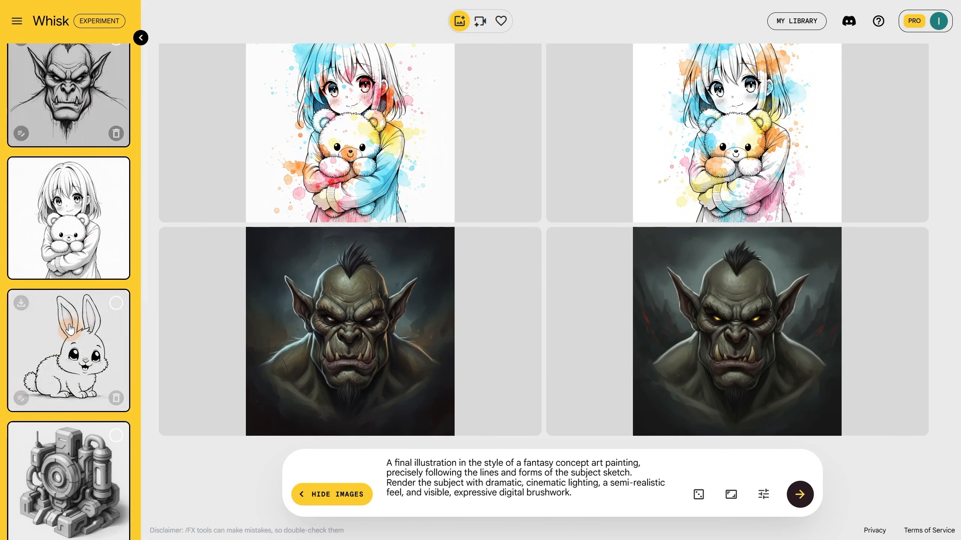
click(70, 329)
click(800, 495)
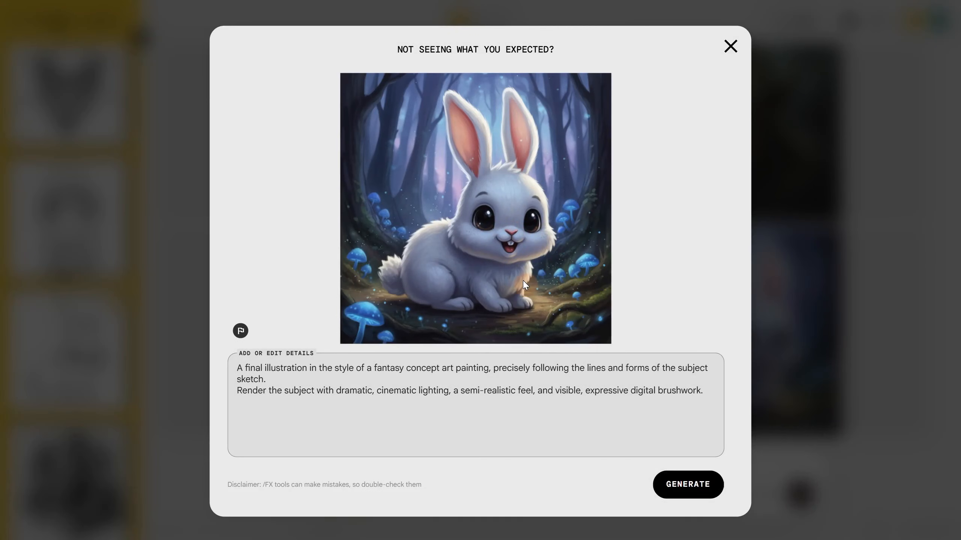
click(890, 396)
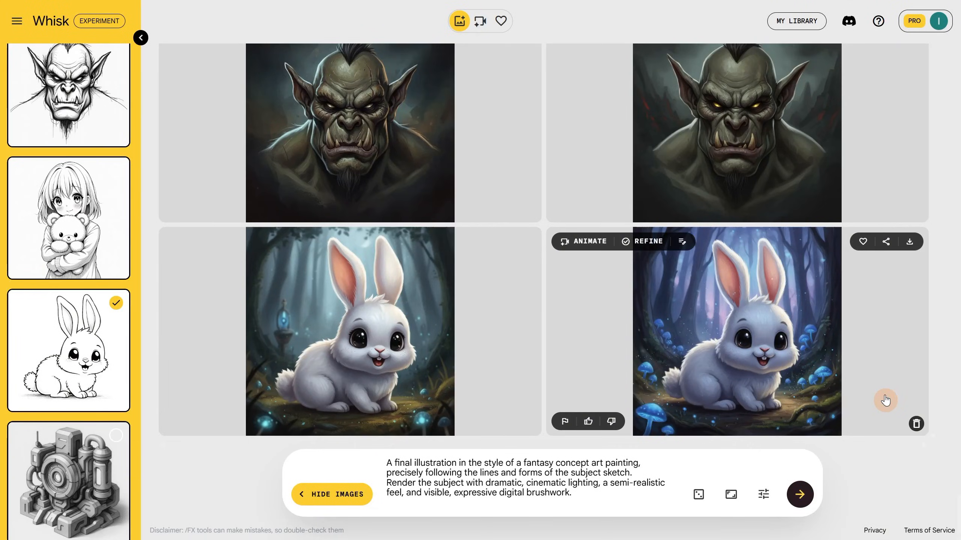
Step: Generate bunny images from a new high-tech sci-fi concept art prompt with sharp details, metallic surface sheen, specular highlights and cool blue-toned cinematic lighting
click(494, 492)
key(ctrl+a)
text(A final illustration in the style of a high-tech sci-fi concept art, precisely following the lines and forms of the subject sketch. Render the subject with clean, sharp details, metallic surface-sheen, specular highlights, and cool, blue-toned cinematic lighting.)
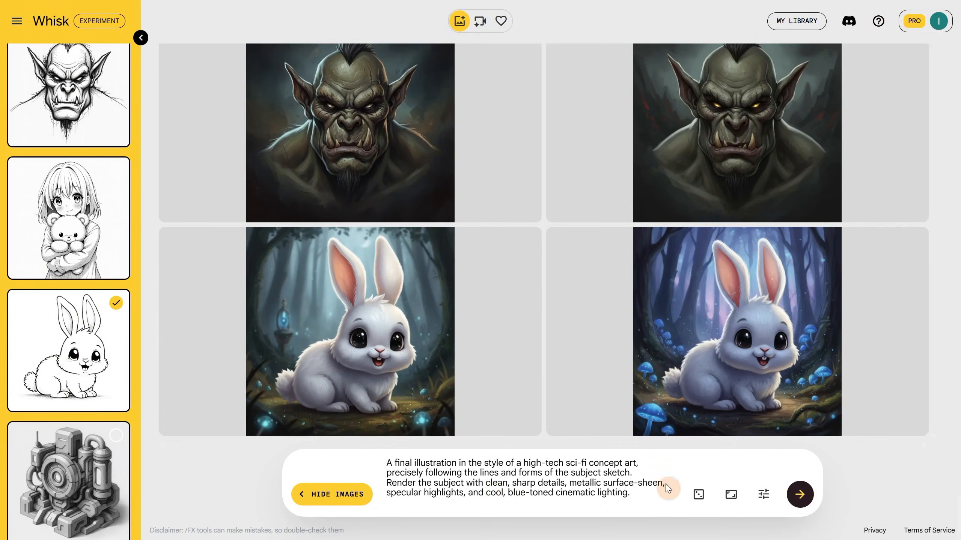
click(800, 494)
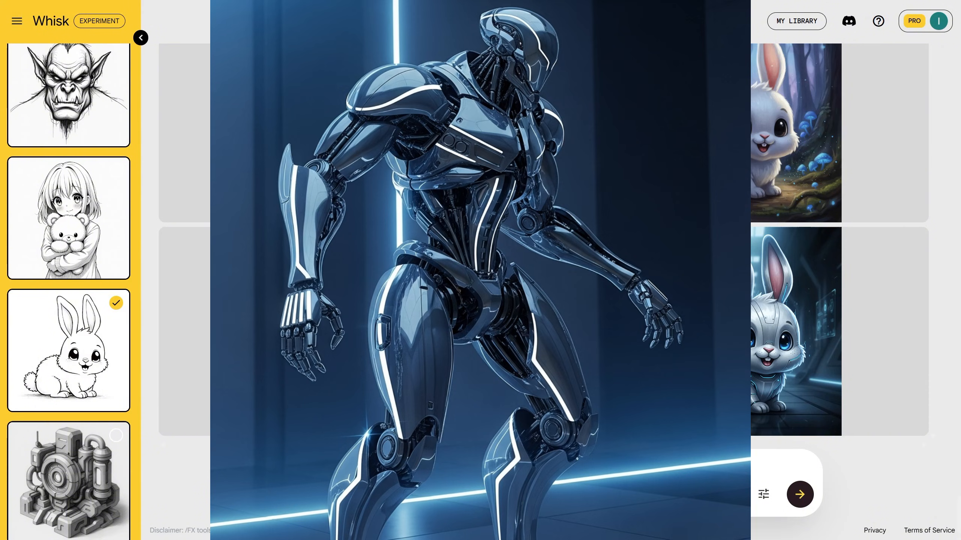
Step: Generate bunny images from a new dark fantasy concept art prompt with a desaturated palette, heavy shadows, grime and wear textures, and a foggy, unsettling atmosphere
key(ctrl+a)
text(A final illustration in the style of a dark fantasy concept art, precisely following the lines and forms of the subject sketch. Render the subject with a desaturated color palette, heavy, oppressive shadows, grime and wear textures, and a foggy, unsettling atmosphere.)
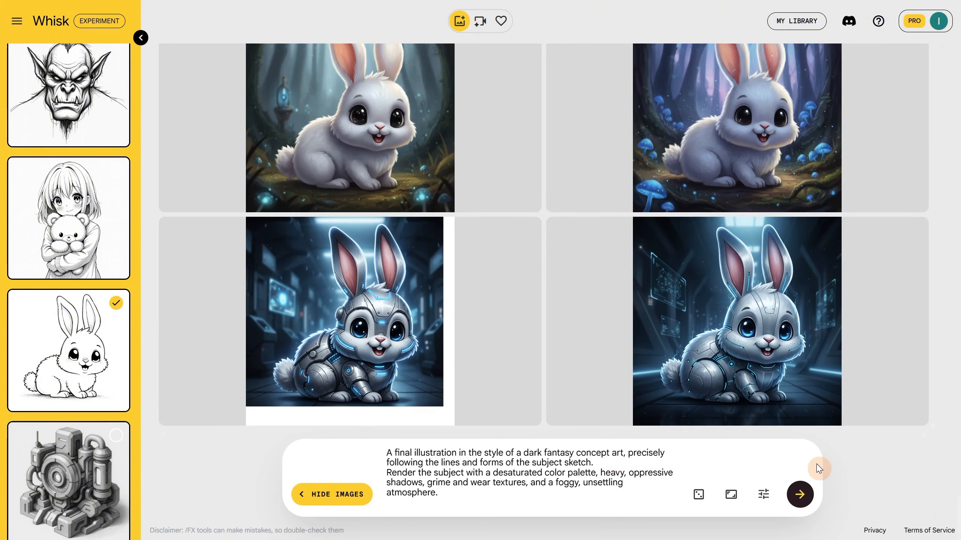
click(799, 494)
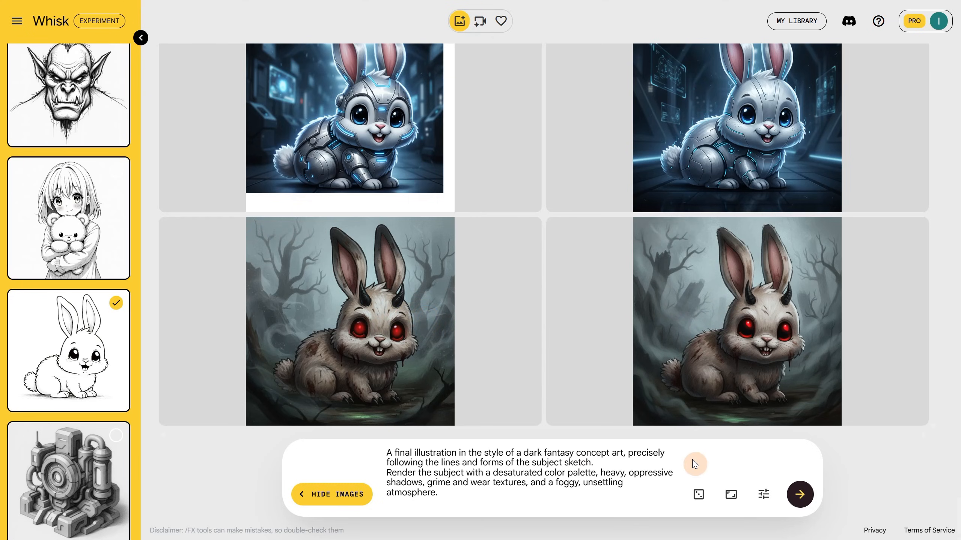
Step: Switch the subject to the girl sketch, generate dark fantasy concept art of it, and delete the result after viewing it enlarged
click(81, 219)
click(799, 494)
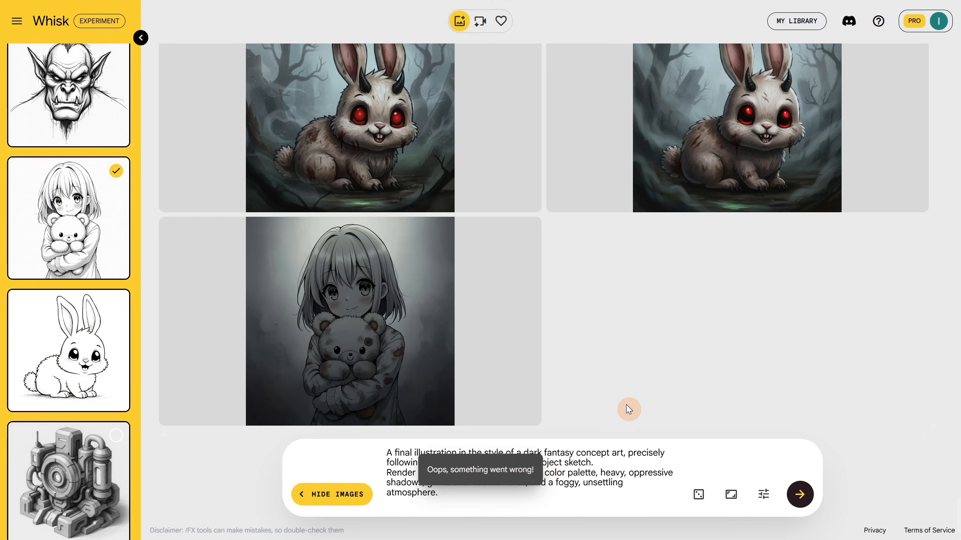
click(398, 331)
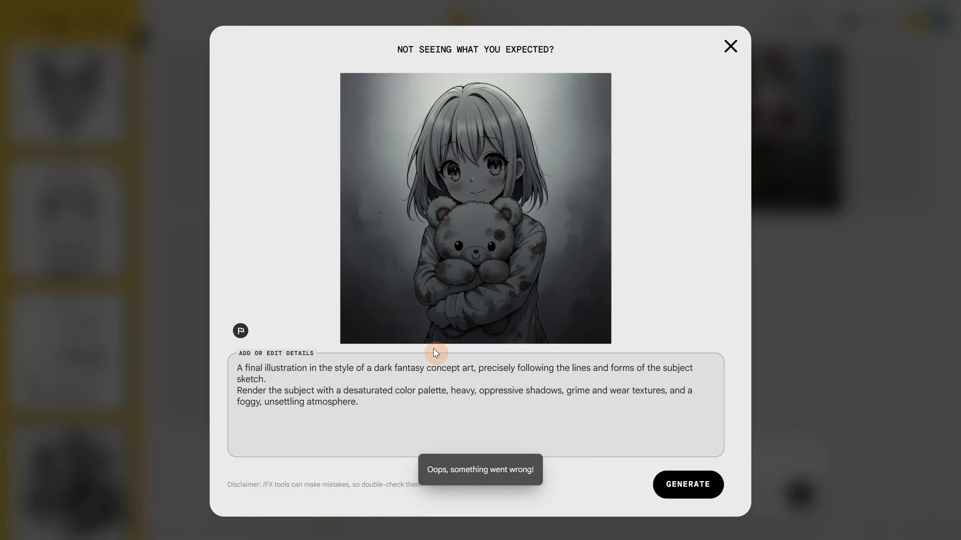
click(838, 359)
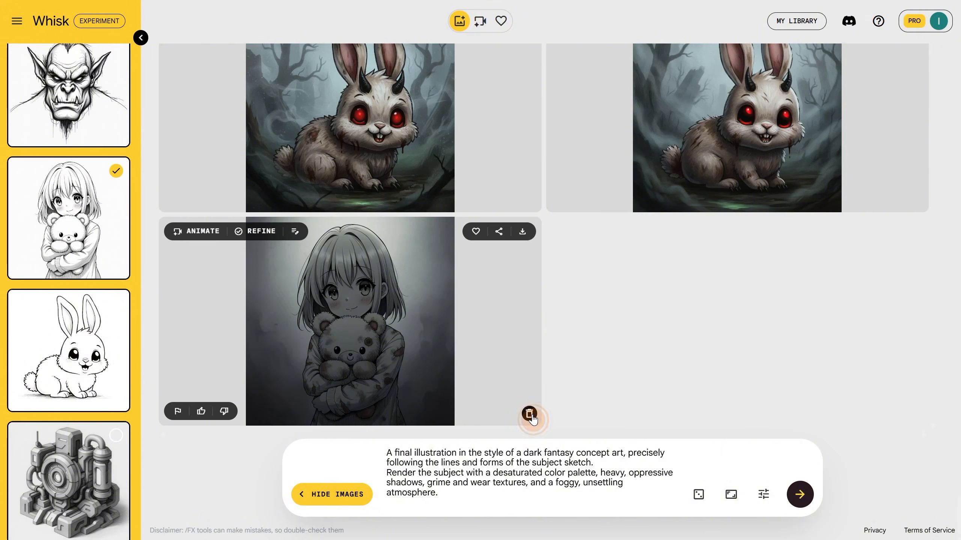
scroll(946, 201, up, 5)
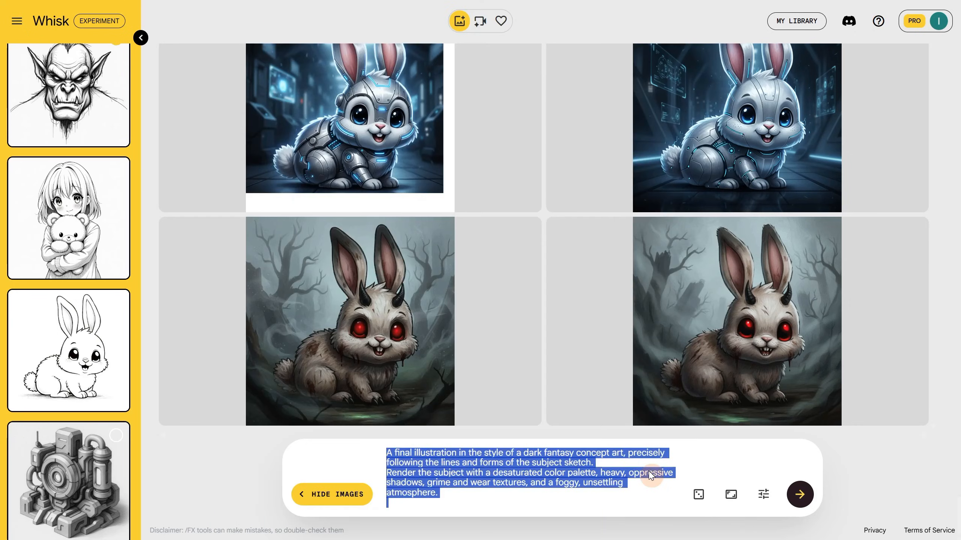
Step: Generate orc images from a new loose, energetic digital speed painting prompt with large confident brushstrokes and an unfinished, expressive quality
text(A final illustration in the style of a loose, energetic digital speed painting, precisely following the lines and forms of the subject sketch. Render the subject with large, confident brushstrokes, a focus on the overall light and form, and an unfinished, expressive quality.)
click(799, 494)
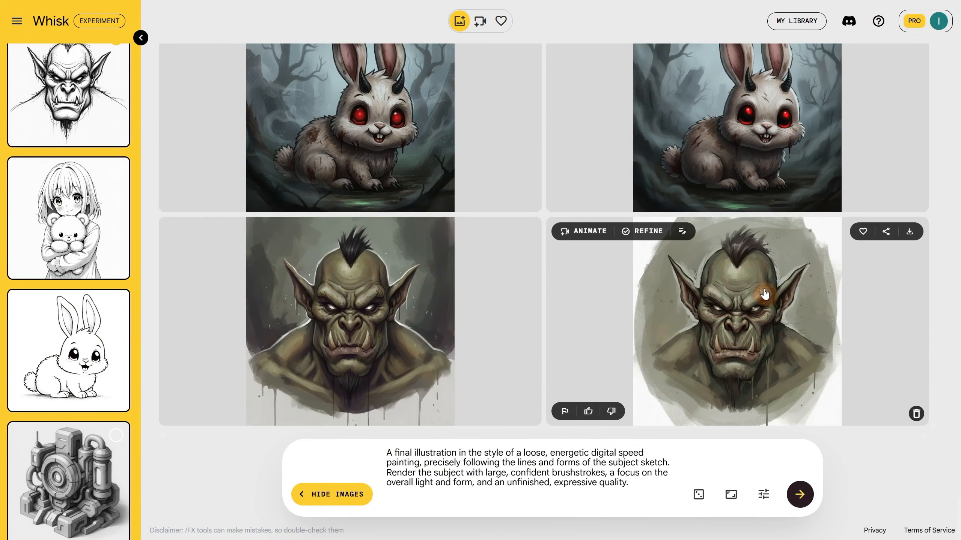
Step: Switch the subject from the orc to the corked bottle sketch and generate digital speed paintings of it
click(86, 141)
scroll(86, 147, down, 6)
click(76, 386)
click(800, 495)
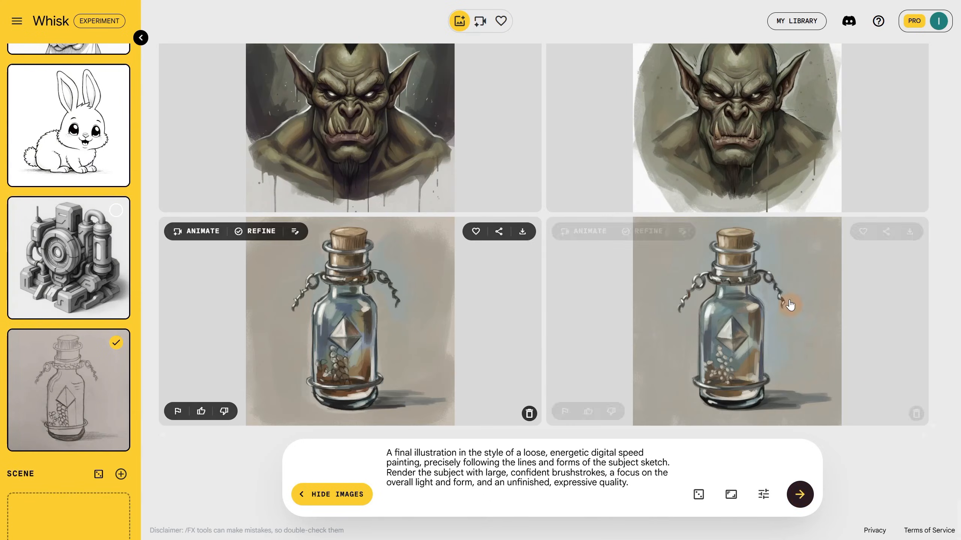
Step: Switch the subject from the bottle to the machine sketch and generate images of it from a new digital glitch art prompt
click(116, 342)
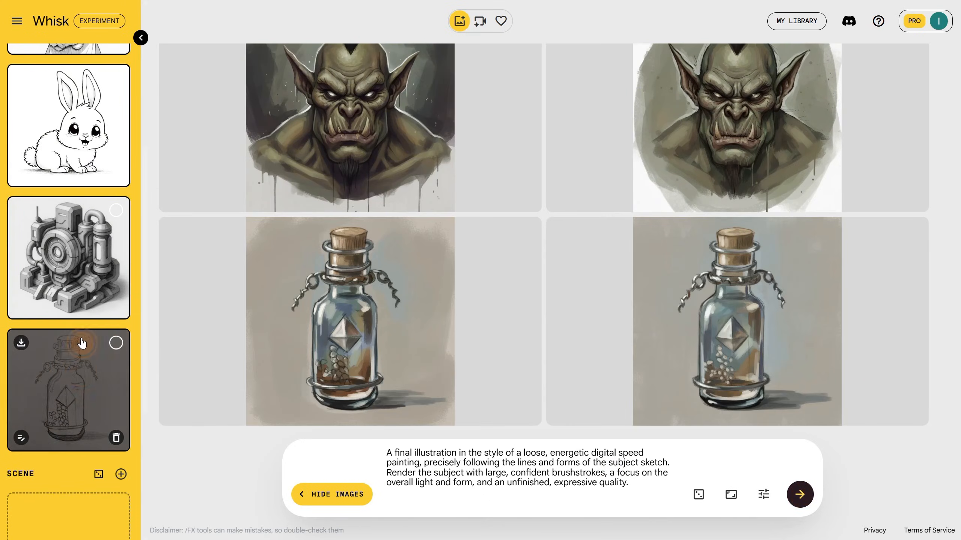
click(116, 210)
click(414, 483)
key(ctrl+a)
text(A final illustration in the style of digital glitch art, precisely following the lines and forms of the subject sketch. Render the subject by intentionally corrupting it with data moshing effects, pixel sorting, color channel shifting (RGB split), and fractured, displaced digital artifacts.)
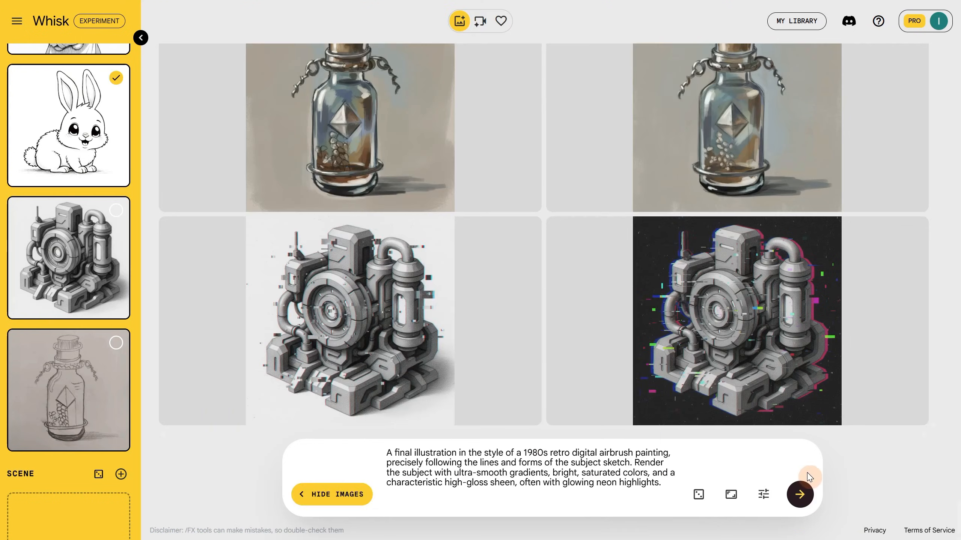
Step: Generate bunny images from the 1980s retro digital airbrush painting prompt with ultra-smooth gradients, saturated colors, high-gloss sheen and glowing neon highlights
click(800, 494)
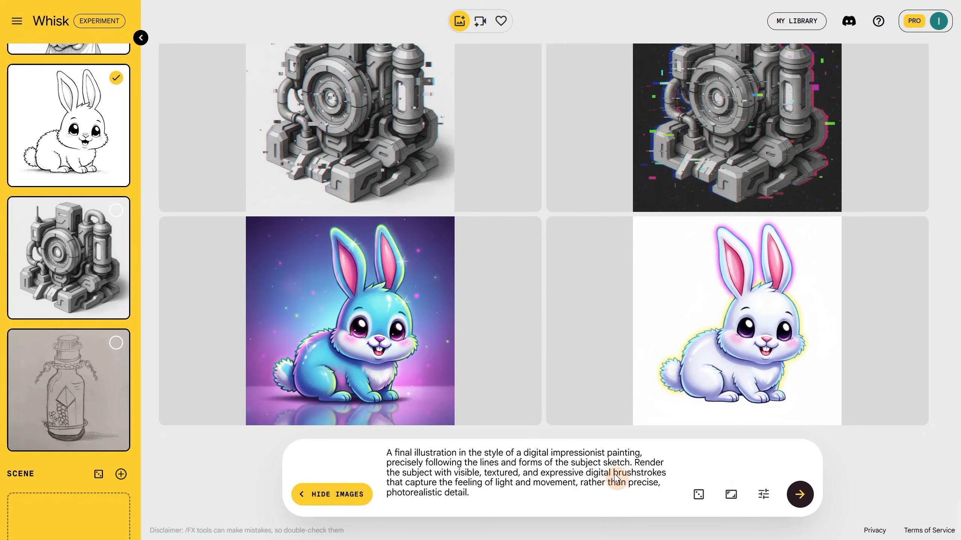
Step: Generate bunny images from the digital impressionist painting prompt and from a new surreal digital painting prompt with a dreamlike, impossible composition
click(799, 494)
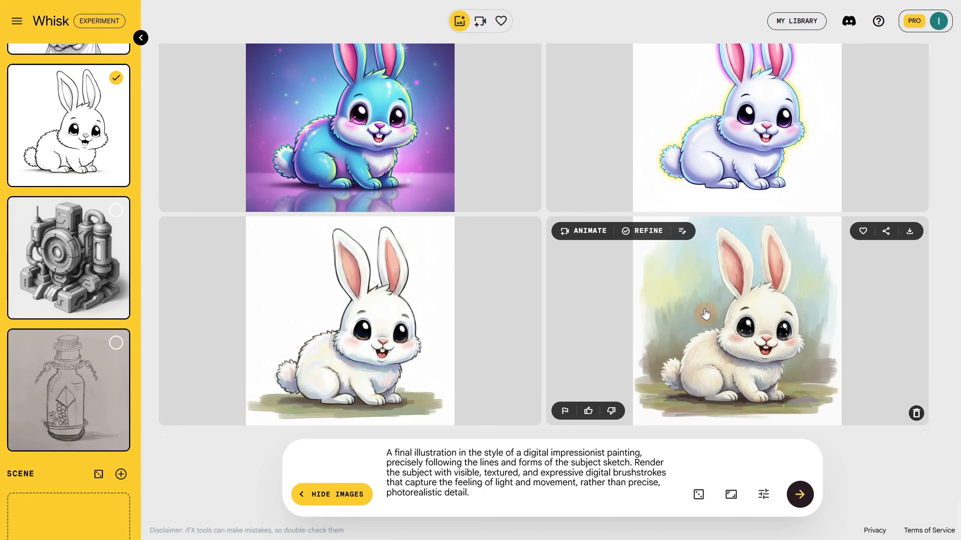
click(581, 460)
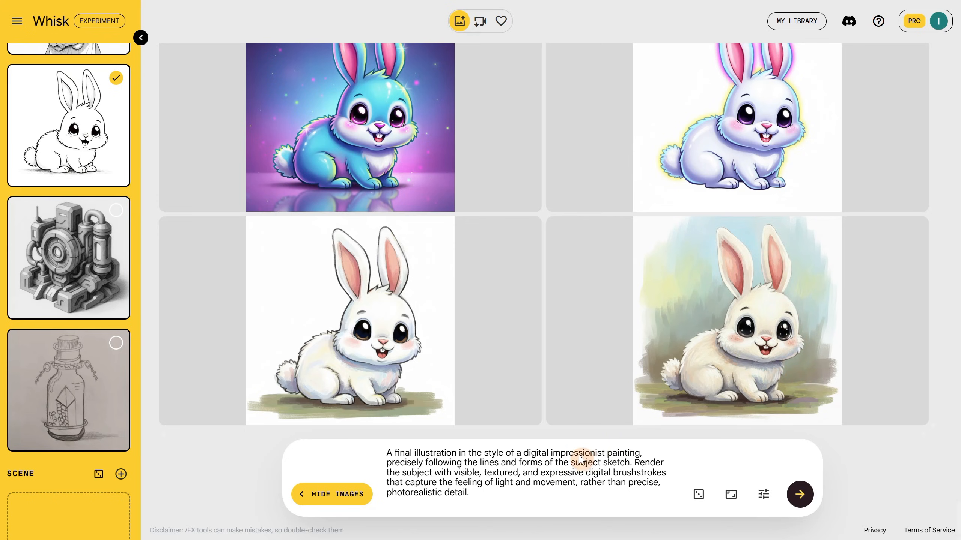
triple_click(581, 459)
text(A final illustration in the style of a surreal digital painting, precisely following the lines and forms of the subject sketch. Render the subject with hyper-realistic detail and textures, but place it in a dreamlike, impossible, or thought-provoking composition that defies logic.)
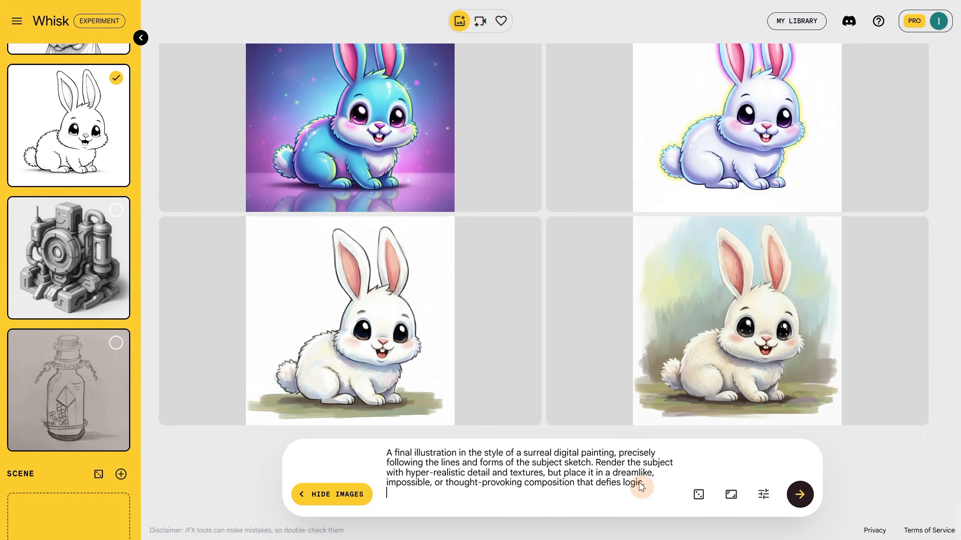
click(800, 494)
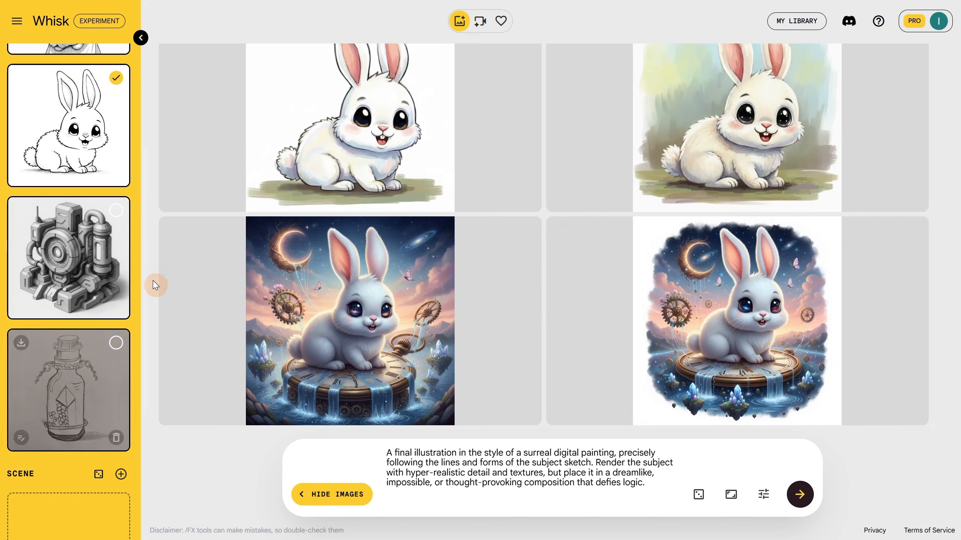
Step: Switch the subject from the bunny to the machine sketch and generate it from the surreal prompt and a new dark, magical fantasy painting prompt
click(116, 210)
click(800, 494)
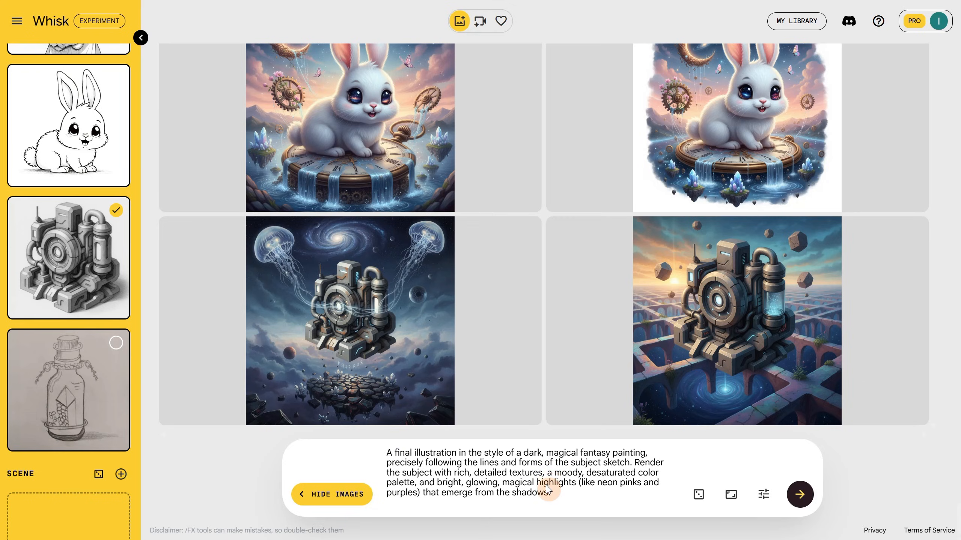
click(800, 494)
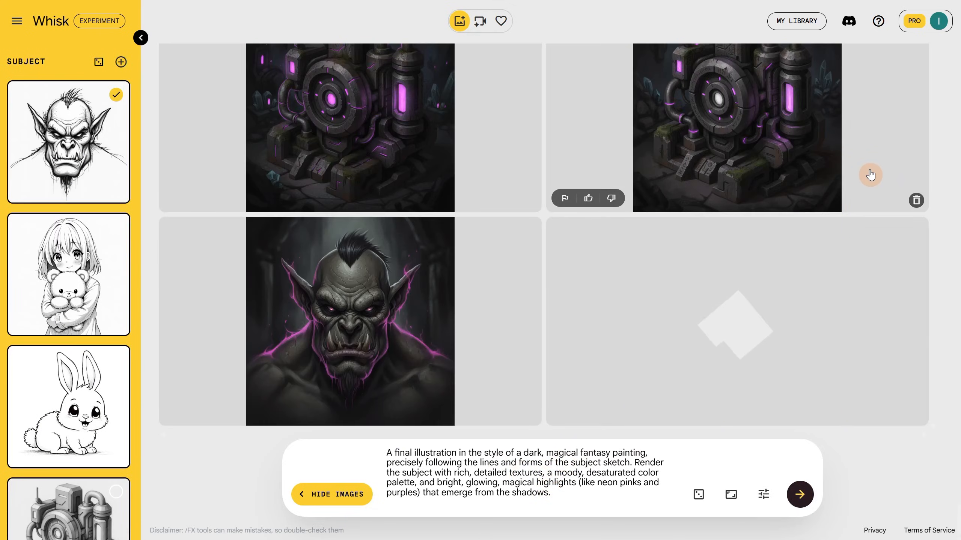
Step: Examine enlarged views of the dark fantasy machine and orc images, closing each one
click(752, 222)
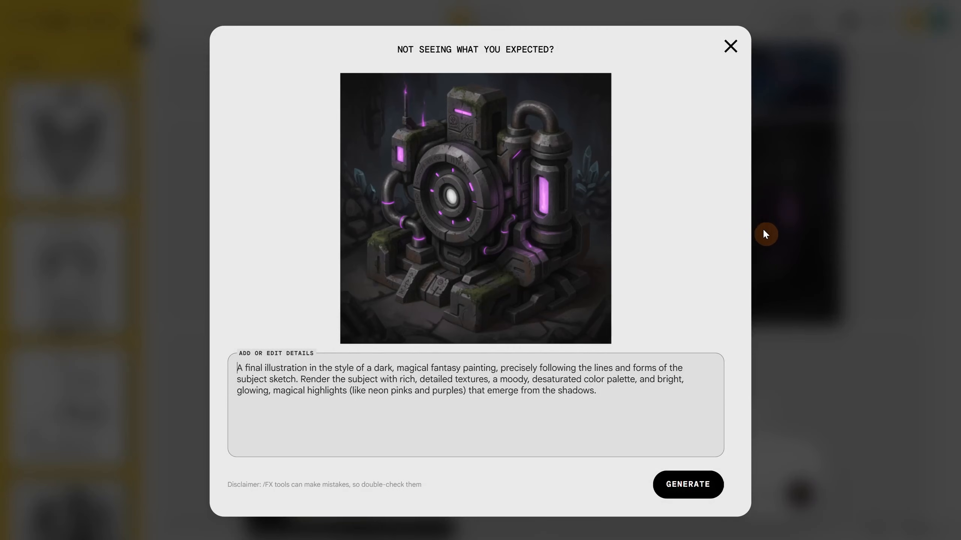
click(886, 234)
scroll(877, 233, down, 3)
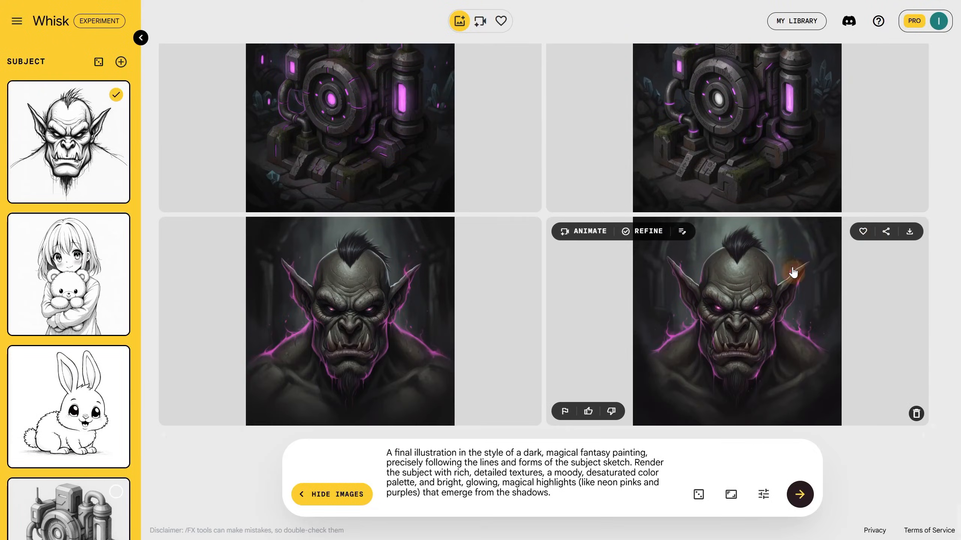
click(742, 326)
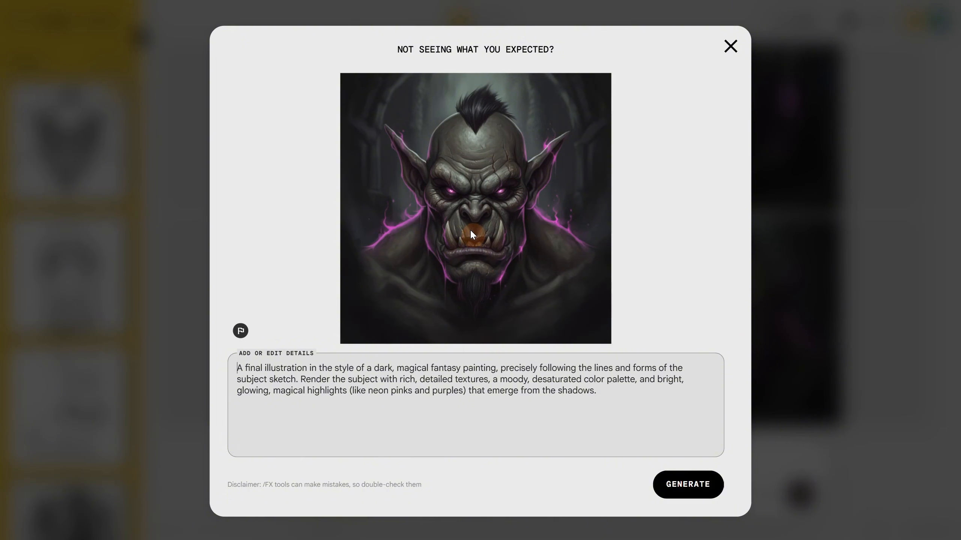
click(879, 344)
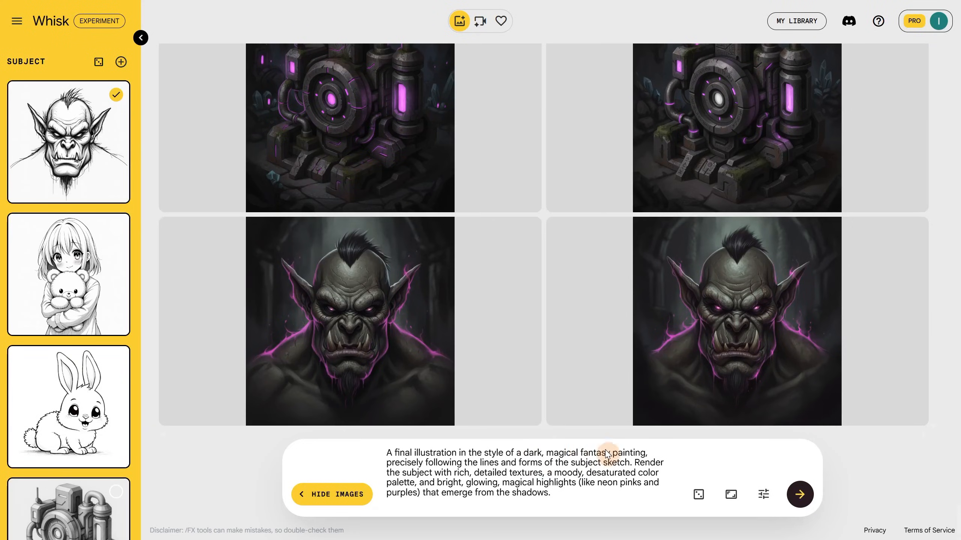
Step: Switch the subject from the orc to the sketch of the girl with the teddy bear and generate dark fantasy paintings of it
click(65, 167)
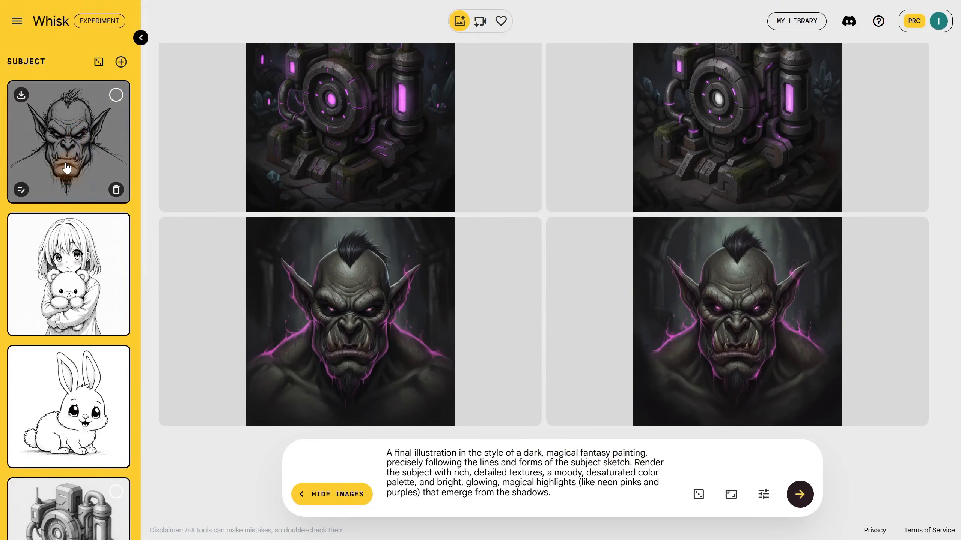
click(55, 267)
click(799, 494)
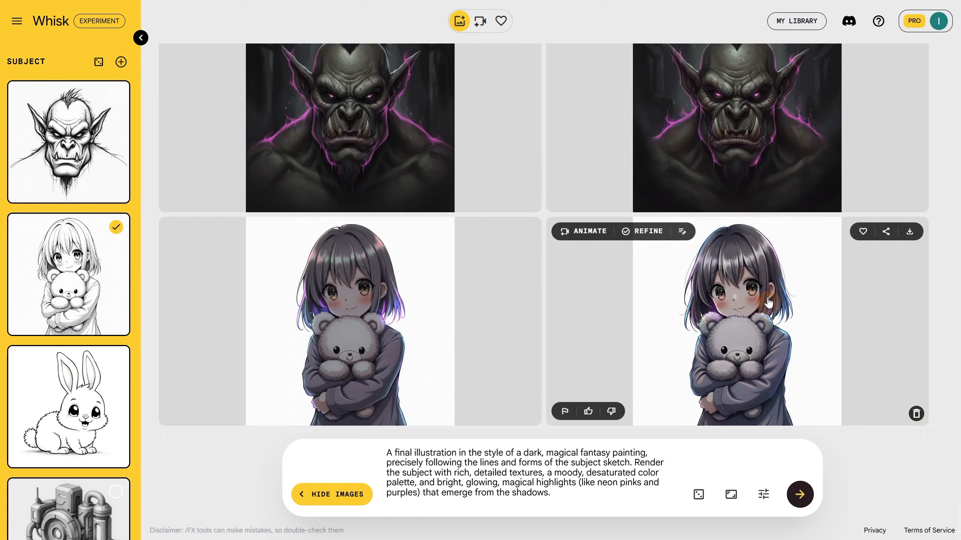
Step: Replace "desaturated" with "bright" in the dark fantasy prompt's color palette and generate the girl images again
double_click(633, 472)
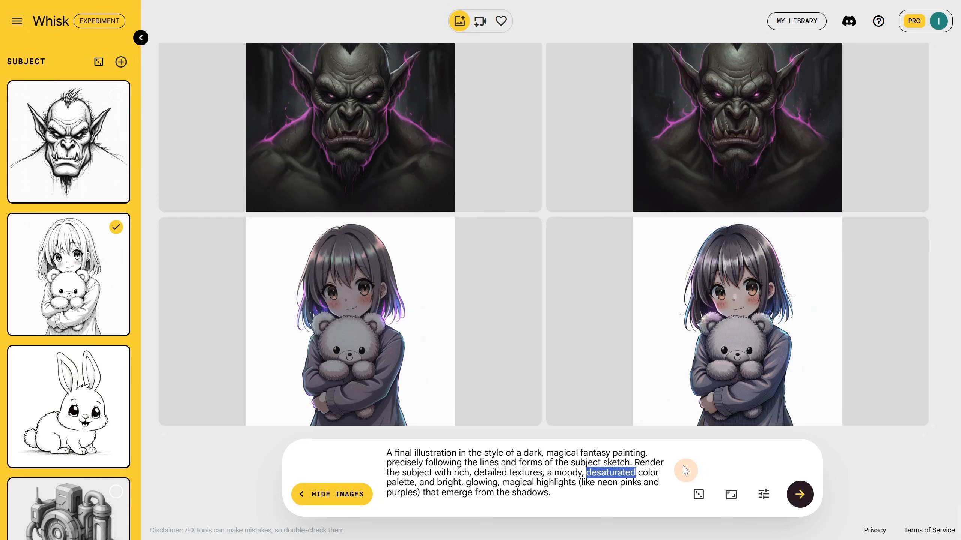
text(bright)
click(800, 494)
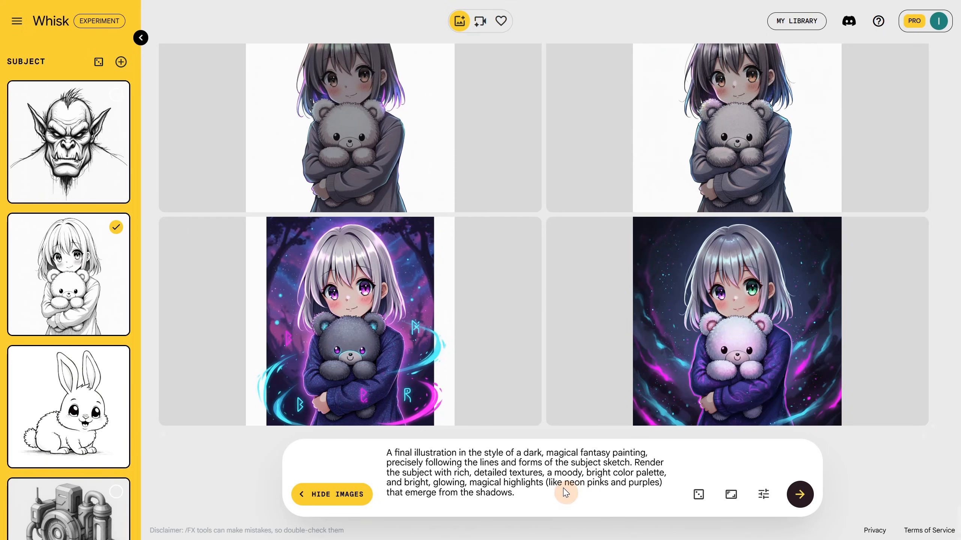
Step: Generate girl images from a new polished, stylized fantasy game asset prompt with saturated colors, smooth digital airbrushing and a clean, 3D-rendered feel
triple_click(572, 483)
text(A final illustration in the style of a polished, stylized fantasy game asset, precisely following the lines and forms of the subject sketch. Render the subject with a vibrant, saturated color palette, smooth digital airbrushing, and strong, dimensional lighting with bright specular highlights, giving it a clean, 3D-rendered feel.)
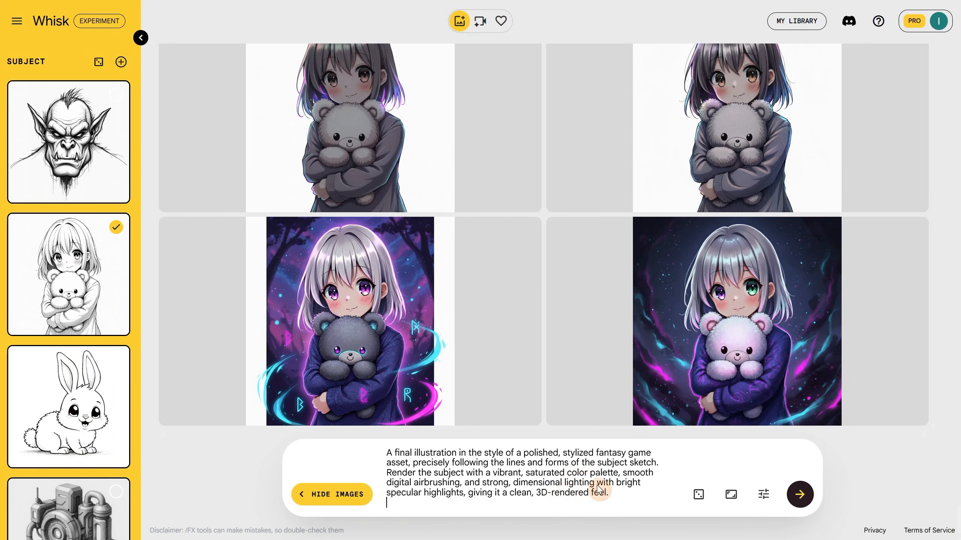
click(800, 496)
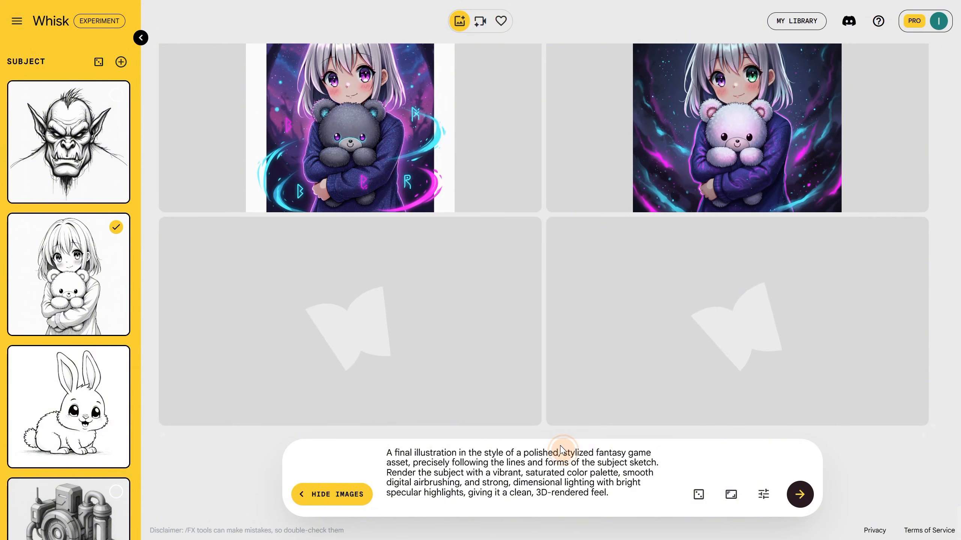
drag(563, 453, 664, 459)
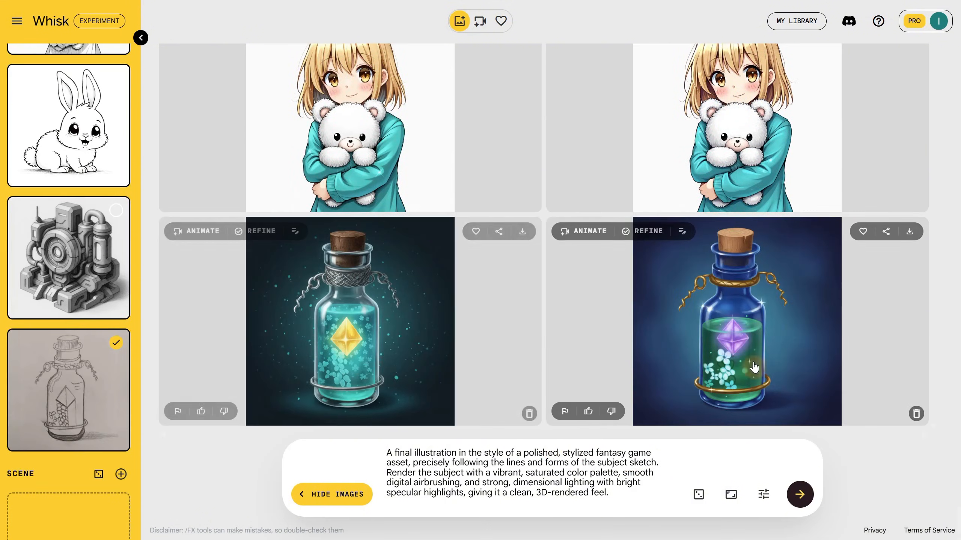
Step: Generate bottle images from a new whimsical fantasy prop concept art prompt with exaggerated proportions, rich painterly texture and warm, dimensional lighting
click(824, 355)
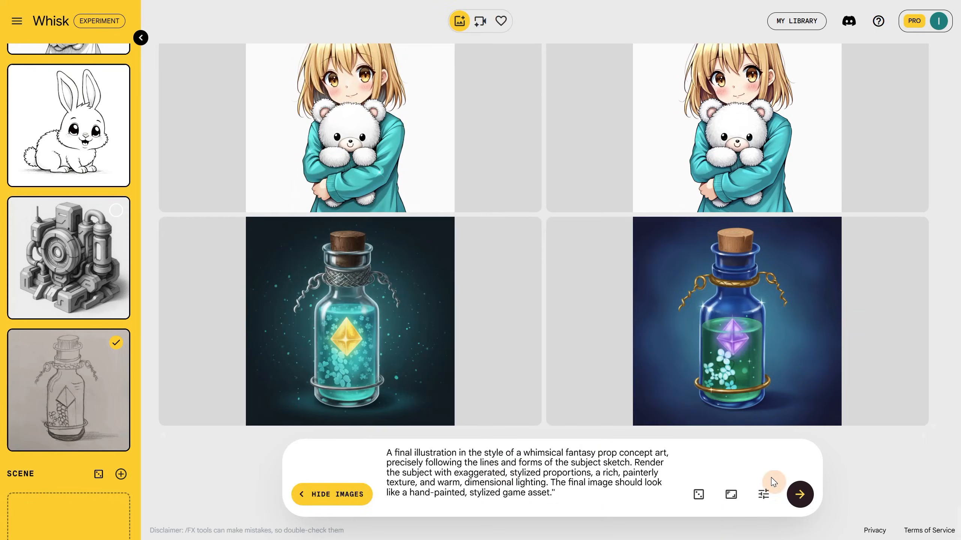
click(800, 494)
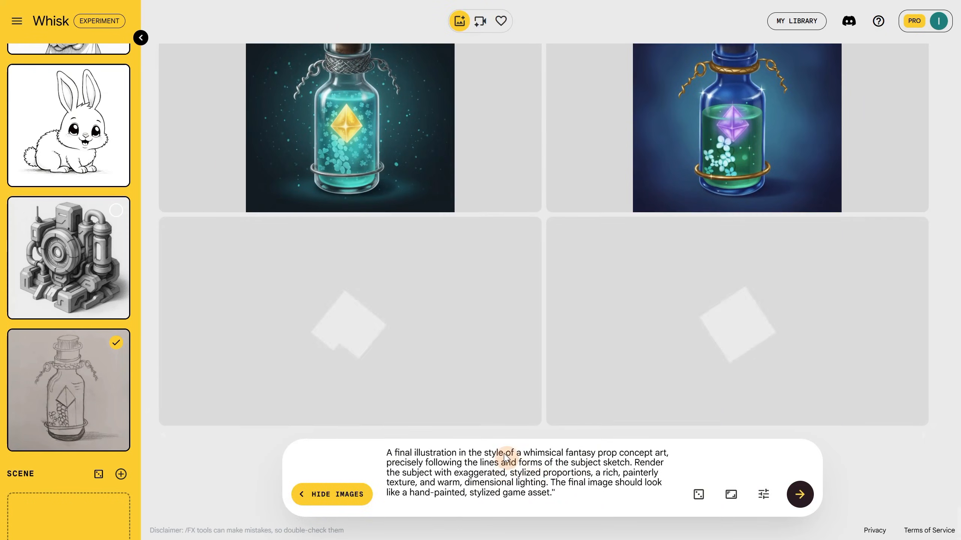
Step: Switch to the machine sketch and generate it as fantasy prop concept art and from a whimsical textured illustration prompt in soft pinks and blues
click(115, 211)
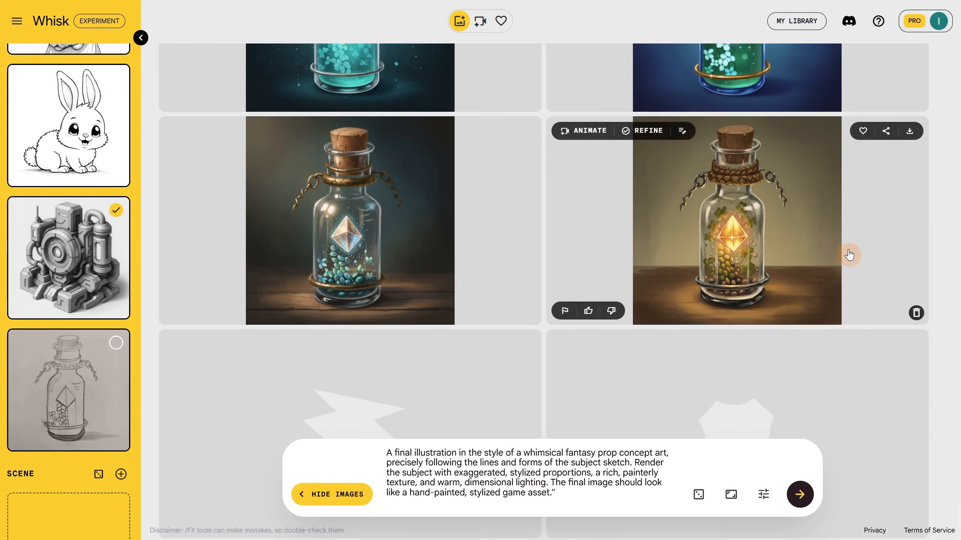
scroll(848, 254, down, 3)
click(642, 232)
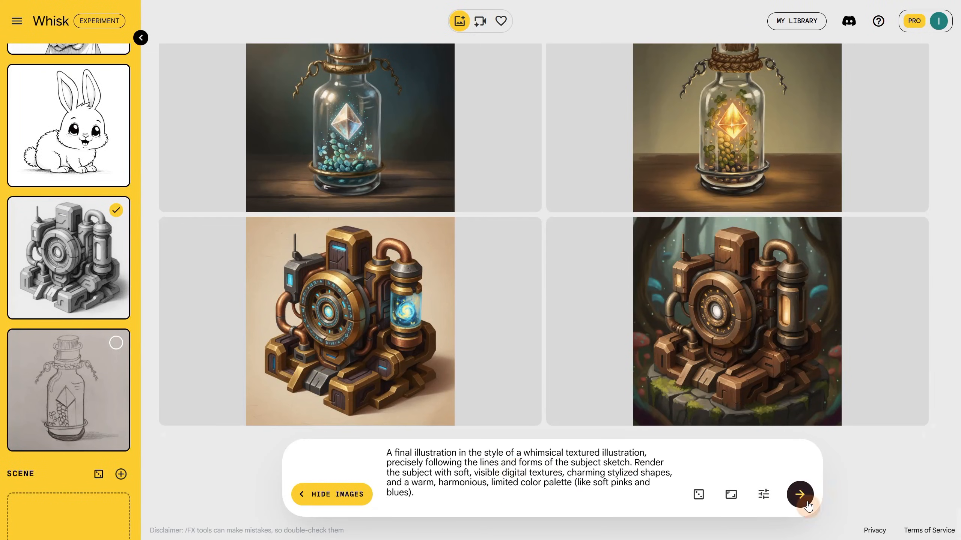
click(806, 505)
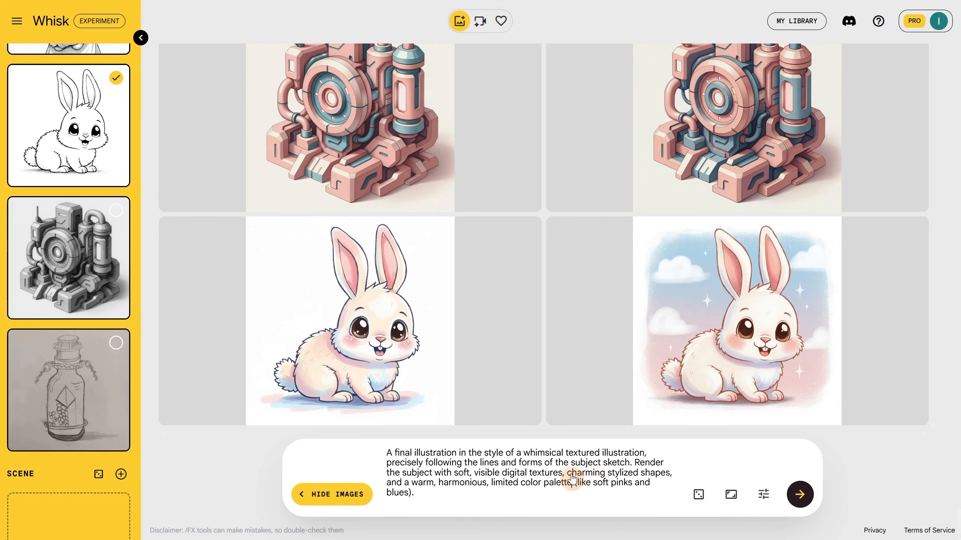
Step: Generate bunny images from a new gothic, Burtonesque cartoon prompt with spindly proportions, sunken eyes and a dark, desaturated, melancholic color palette
key(ctrl+a)
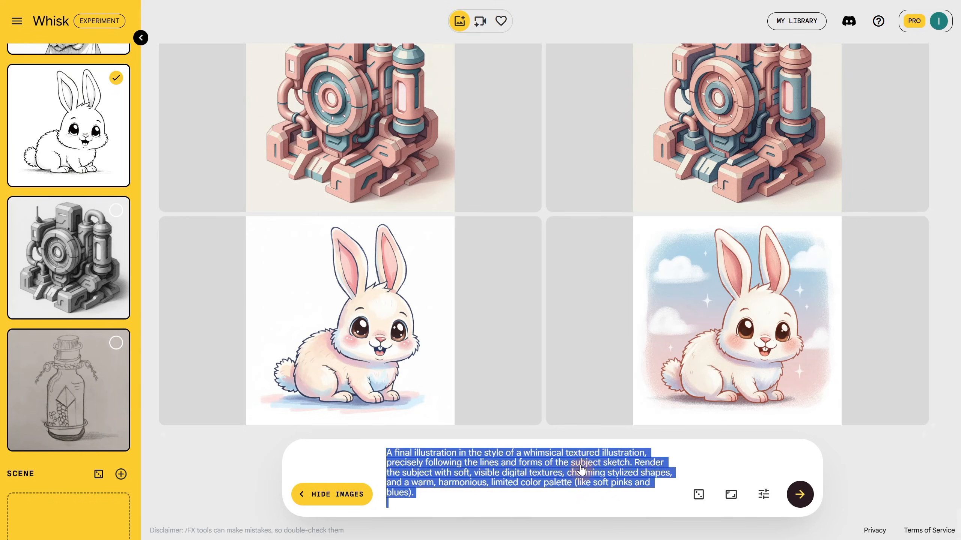
text(A final illustration in the style of a gothic, Burtonesque cartoon, precisely following the lines and forms of the subject sketch. Render the subject with exaggerated, spindly proportions, large, expressive, sunken eyes, and a twisted, whimsical aesthetic. Use a dark, desaturated, and melancholic color palette.)
click(808, 492)
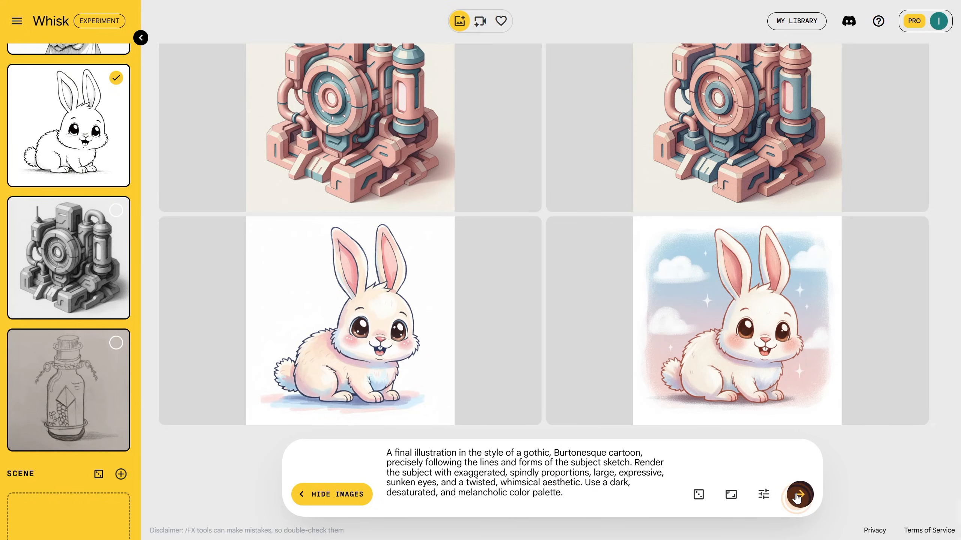
double_click(555, 451)
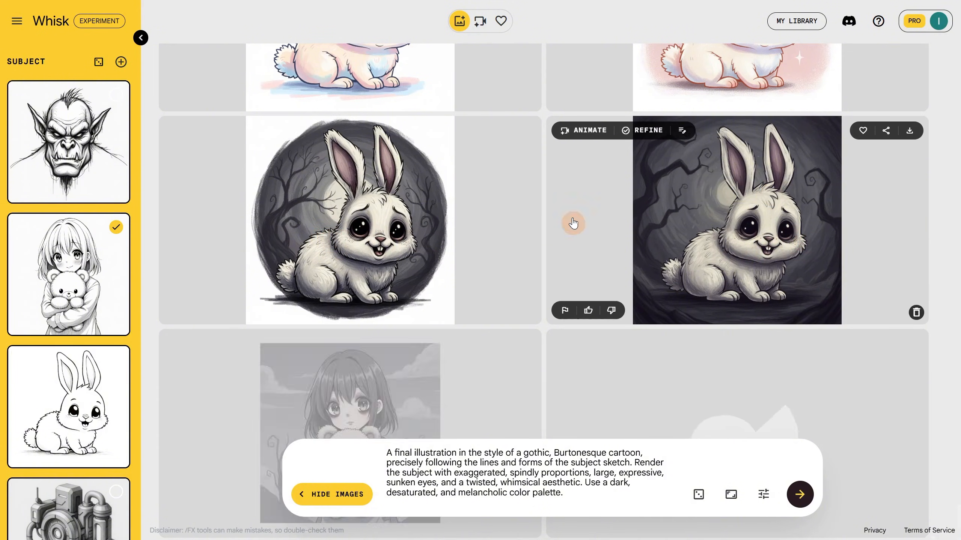
scroll(770, 222, down, 3)
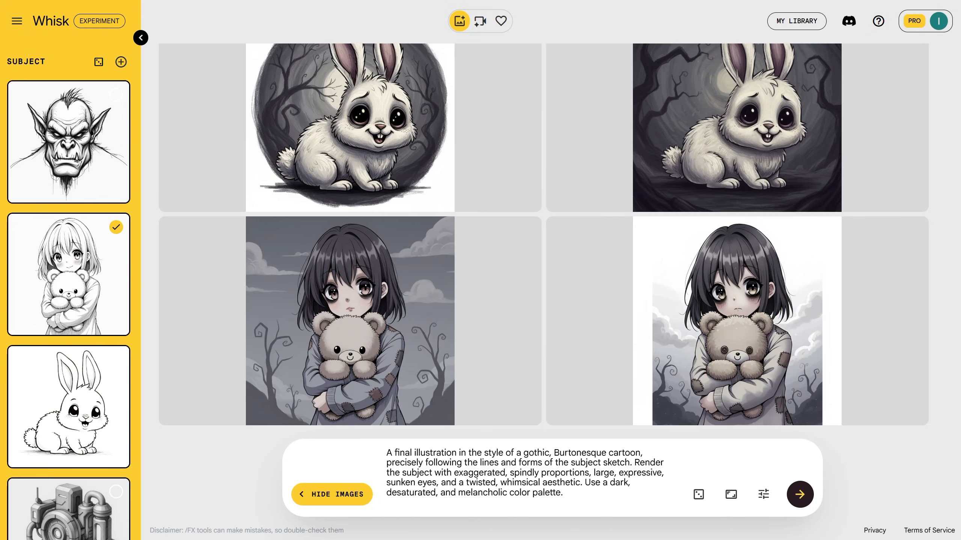
Step: Generate girl images from a new whimsical storybook watercolor prompt with teals, blues and browns on a visible paper grain background
click(499, 477)
key(ctrl+a)
text(A final illustration in the style of a whimsical storybook watercolor, precisely following the lines and forms of the subject sketch. Render the subject with charming, stylized forms, a soft, warm, and earthy color palette (like teals, blues, and browns), and a rich digital watercolor texture on a visible paper grain background.)
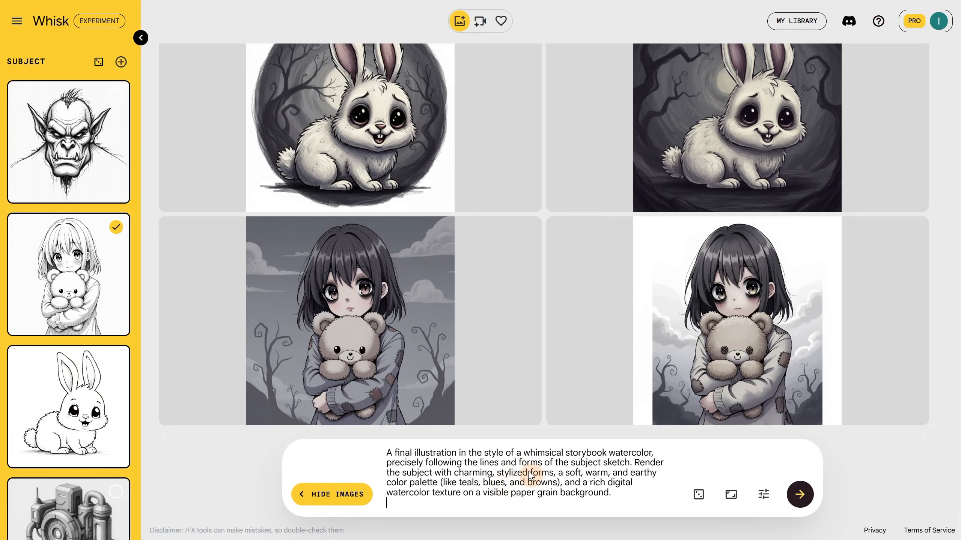
click(799, 498)
drag(524, 453, 634, 453)
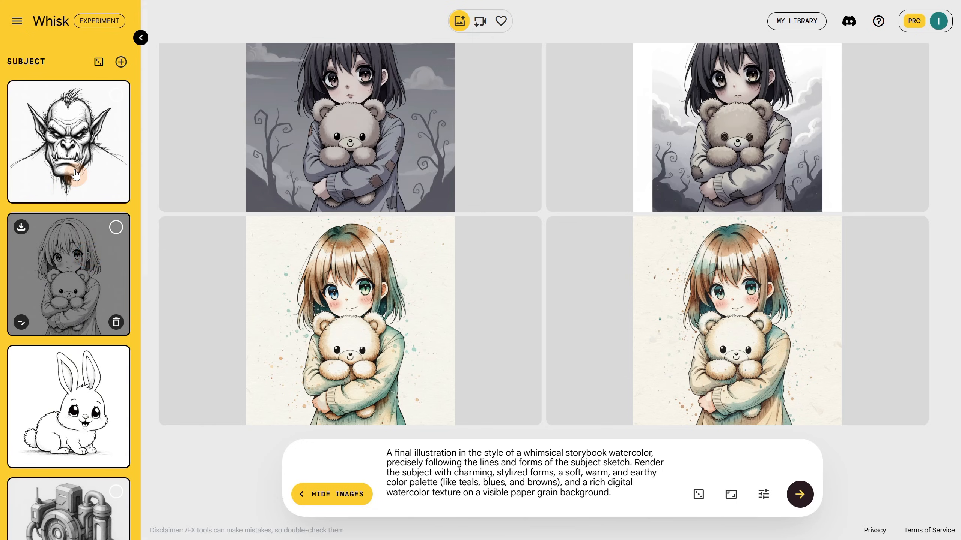
Step: Switch to the orc sketch and generate it in storybook watercolor and from a new ethereal, clean digital illustration prompt with airy pastel colors
click(76, 175)
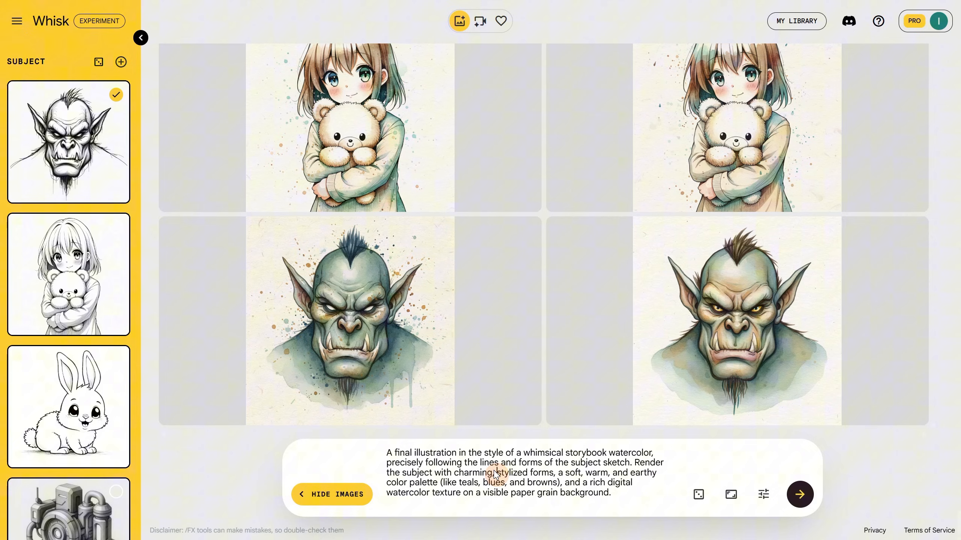
click(497, 475)
key(ctrl+a)
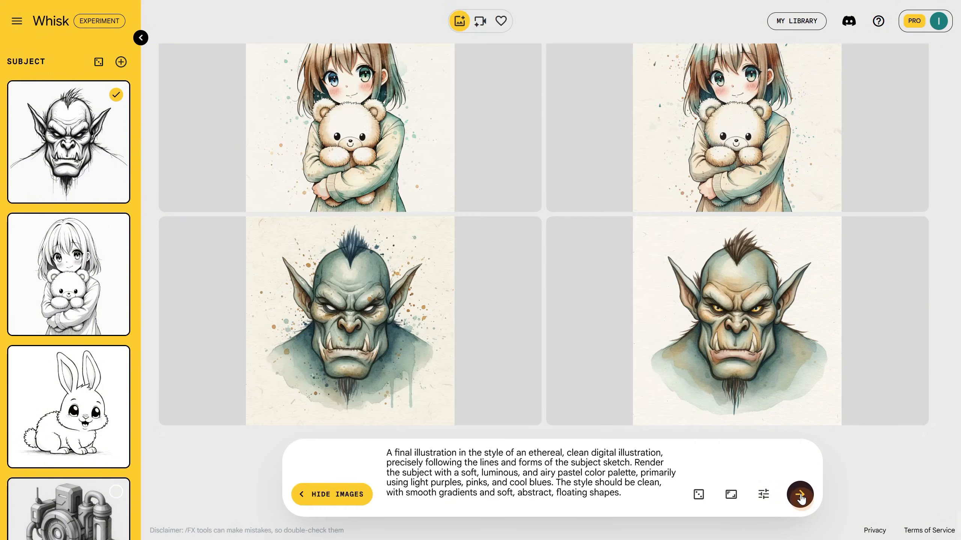
click(799, 494)
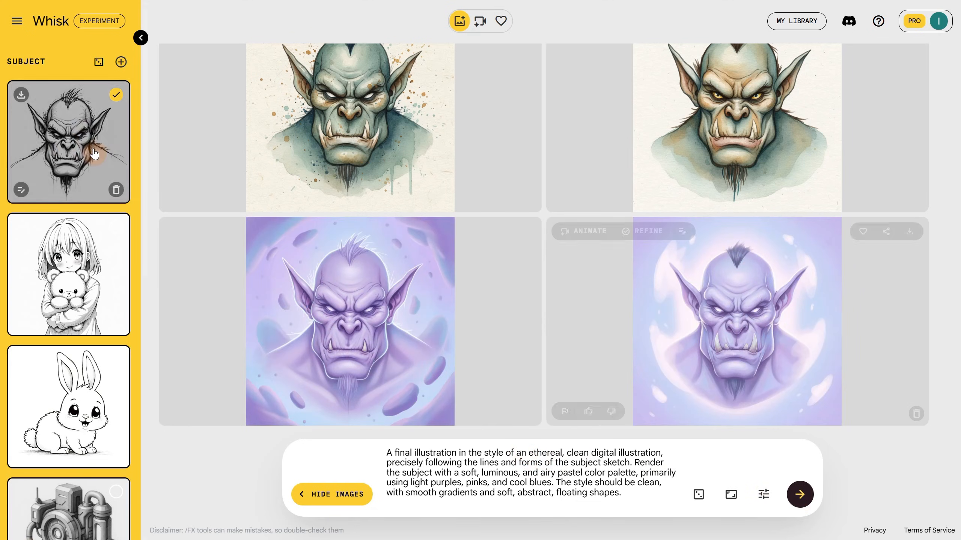
Step: Switch the subject from the orc to the machine sketch and generate ethereal, clean digital illustrations of it
scroll(71, 143, down, 3)
click(75, 401)
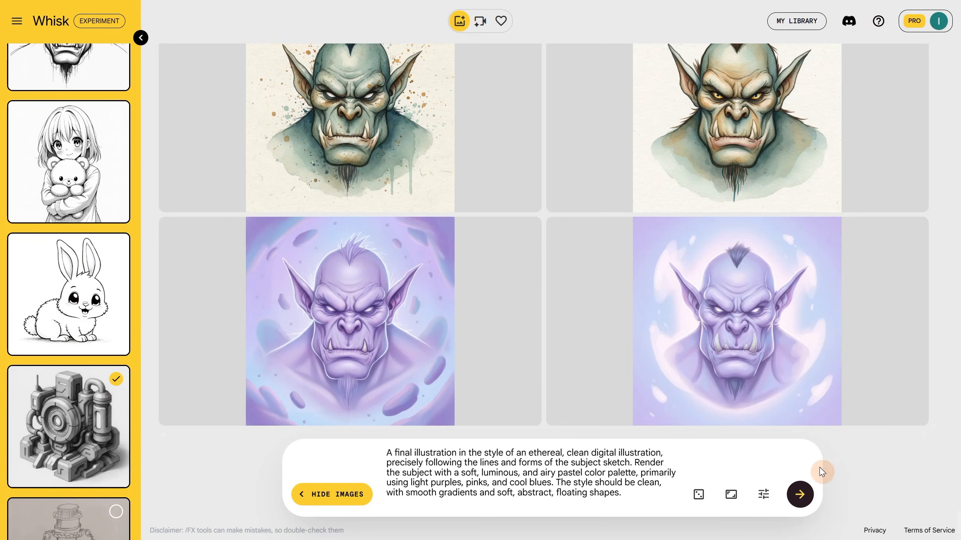
click(800, 495)
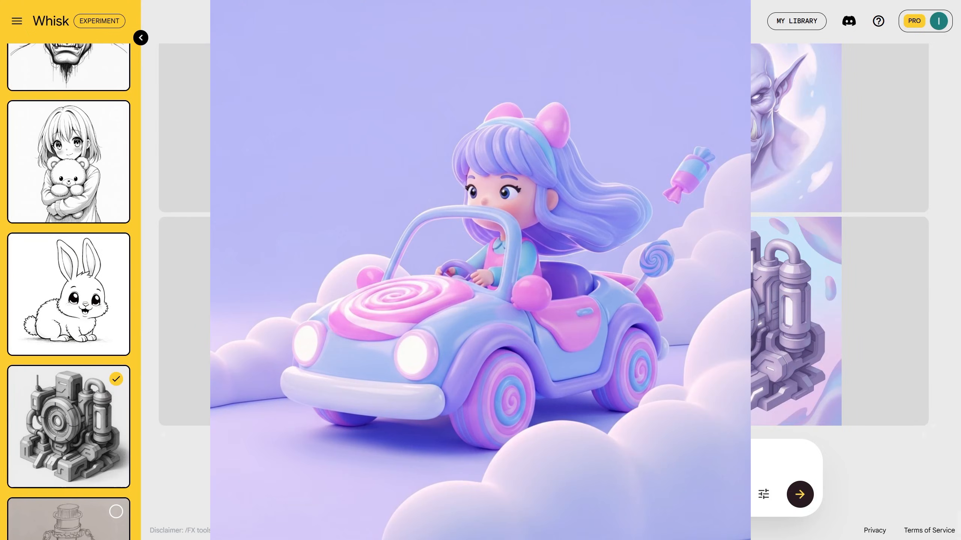
Step: Generate machine images from a new energetic liquid abstract painting prompt with flowing digital paint in electric blue, magenta and deep purple
click(803, 505)
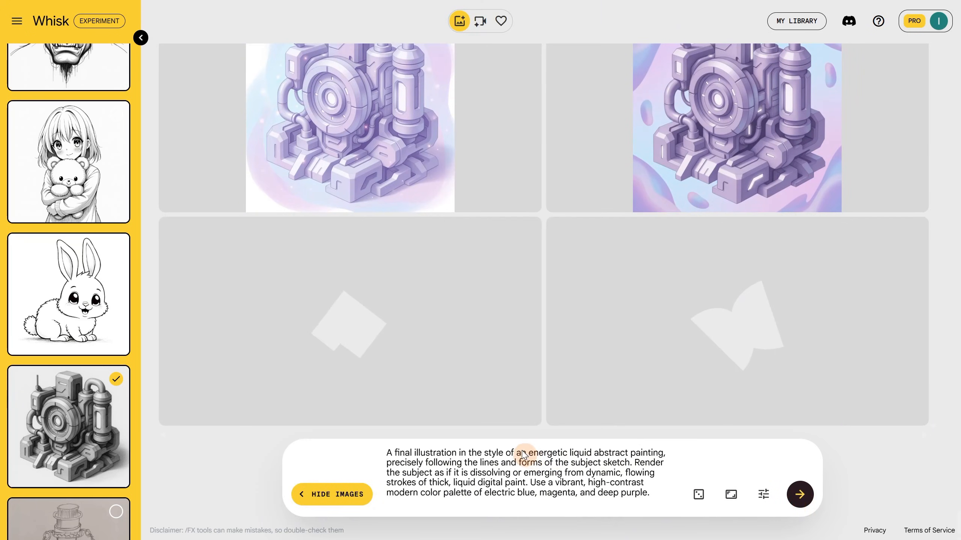
drag(527, 454, 664, 453)
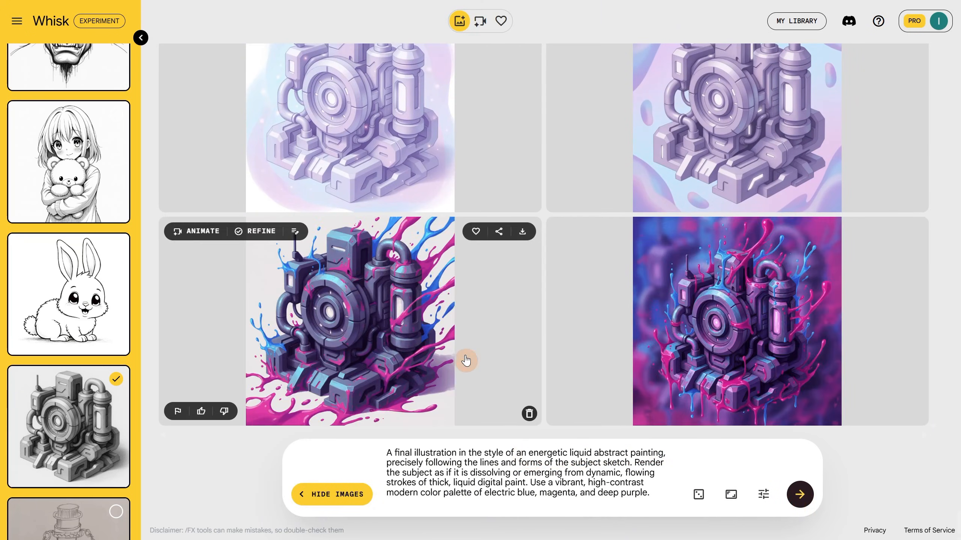
Step: Switch the subject to the girl sketch and generate it in liquid abstract style and from a new modern Fantasy Art Nouveau prompt with muted colors
click(82, 415)
click(68, 162)
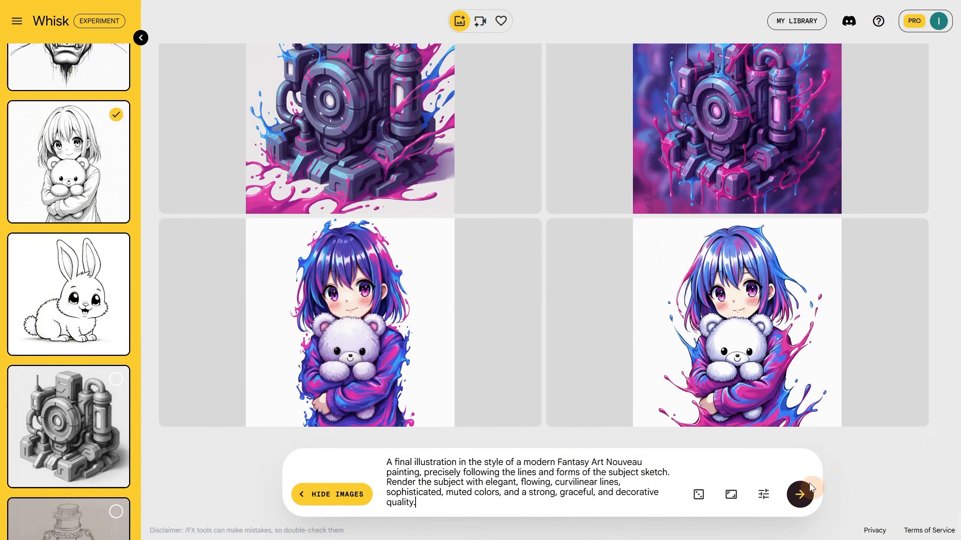
click(802, 497)
drag(558, 462, 614, 458)
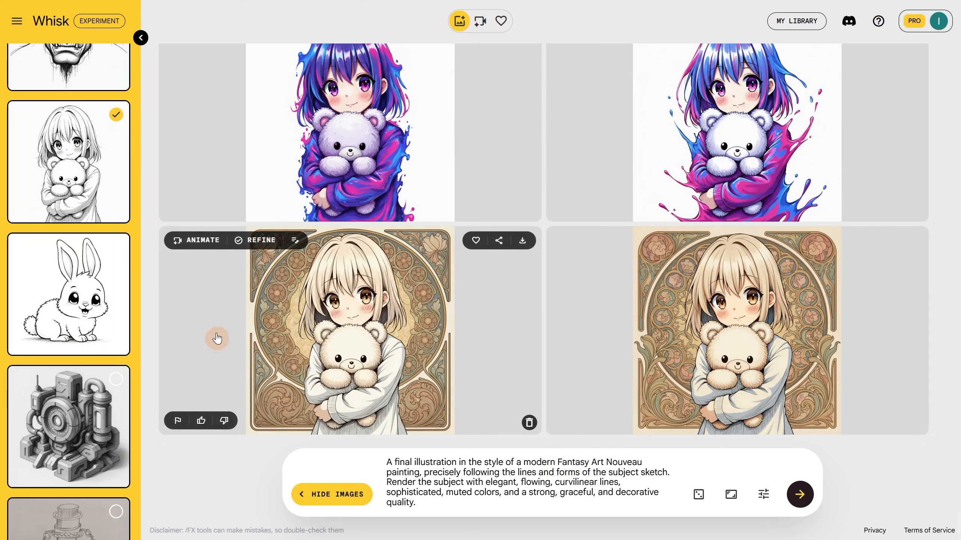
Step: Switch to the orc sketch and generate it in Art Nouveau and from a new dynamic, abstract brushwork painting prompt with paint splatters
scroll(90, 187, up, 2)
click(801, 502)
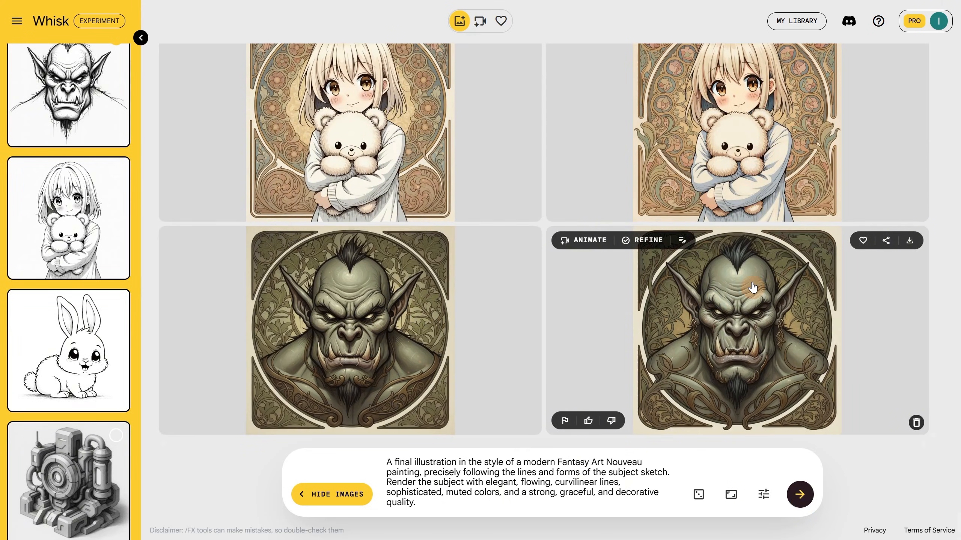
click(510, 489)
key(ctrl+a)
text(A final painting in the style of a dynamic, abstract brushwork painting, precisely following the lines and forms of the subject sketch. Render the subject with explosive, energetic brushstrokes and paint splatters, creating a chaotic yet controlled composition with a high-contrast, limited color palette.)
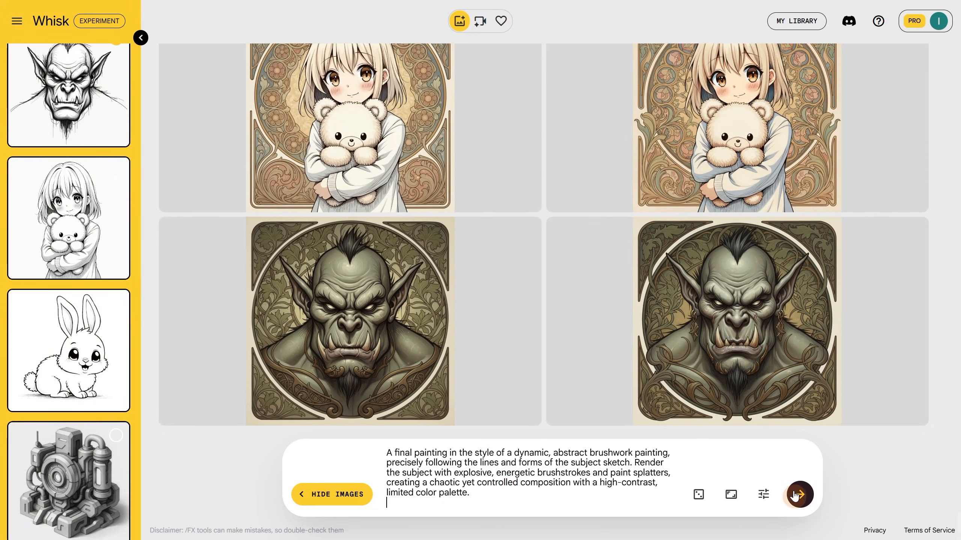
click(794, 501)
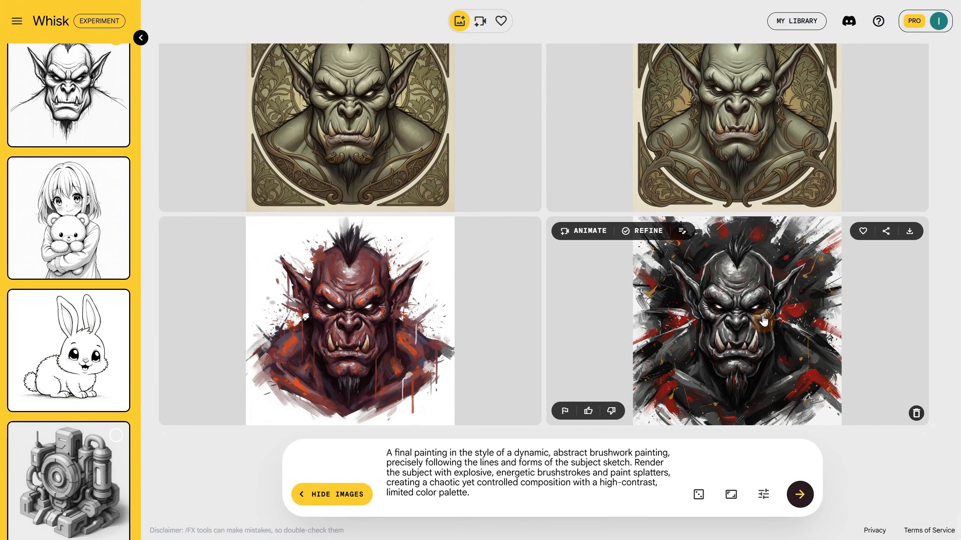
Step: Switch the subject from the orc to the machine sketch and generate abstract brushwork paintings of it
scroll(72, 225, down, 6)
click(116, 154)
click(800, 494)
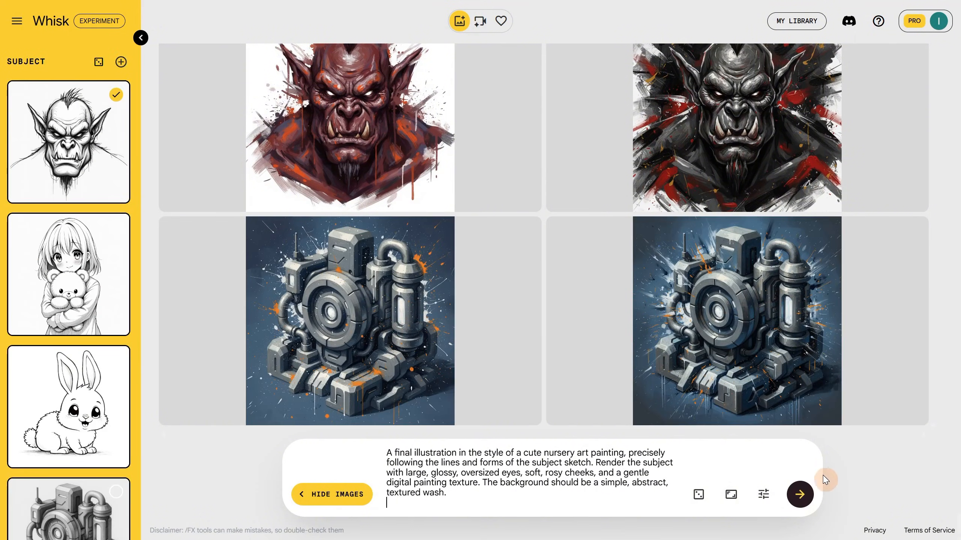
Step: Generate the orc sketch from a new cute nursery art painting prompt with glossy oversized eyes, rosy cheeks and a simple, textured wash background
click(806, 495)
drag(523, 453, 625, 454)
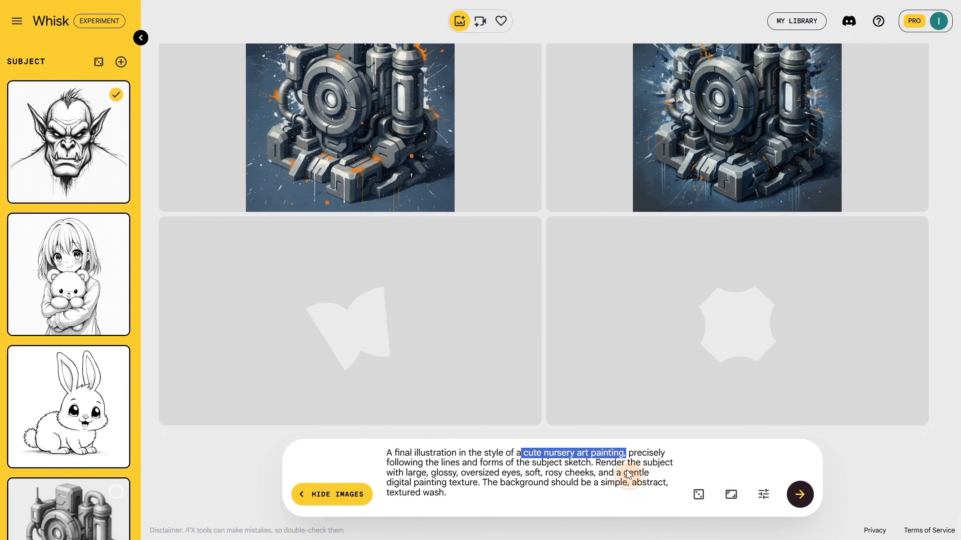
click(537, 467)
drag(461, 473, 521, 474)
click(532, 479)
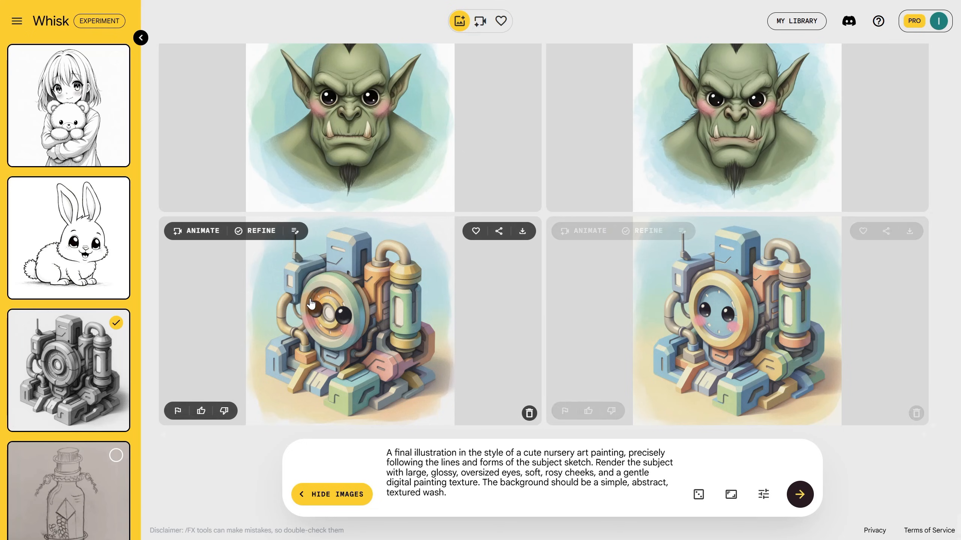
Step: Generate the machine sketch and the rabbit sketch from a new epic fantasy concept art prompt with a dramatic split-screen duality of idyllic and menacing sides
click(472, 472)
key(ctrl+a)
text(A final illustration in the style of an epic fantasy concept art painting, precisely following the lines and forms of the subject sketch. Render the composition with a dramatic split-screen duality: one side should be bright, peaceful, and idyllic with lush, vibrant colors, and the other side dark, chaotic, and menacing with fiery, desaturated tones.)
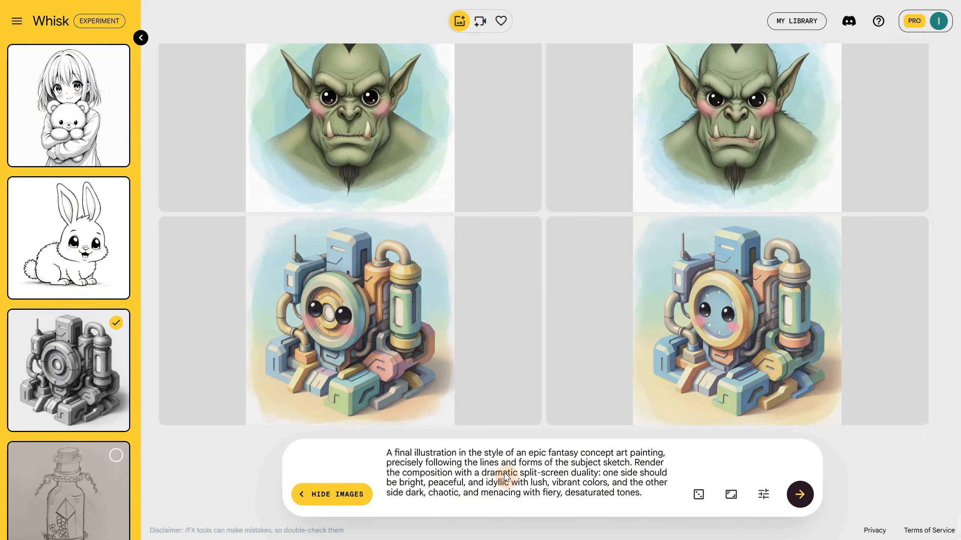
click(805, 499)
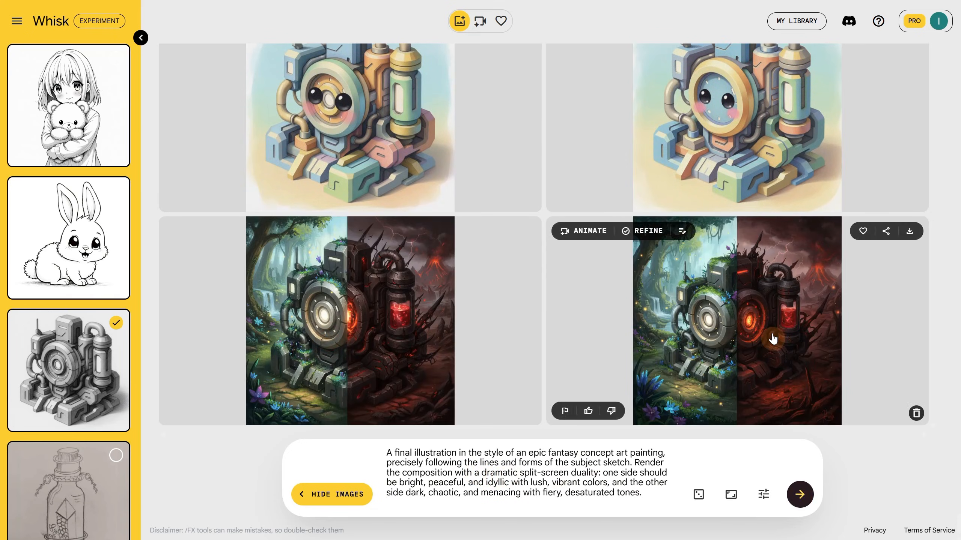
click(116, 191)
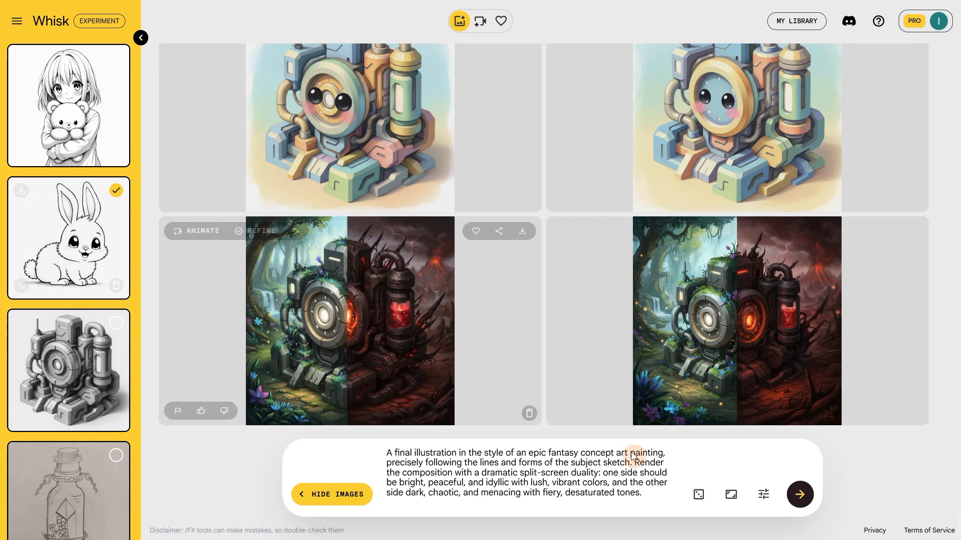
click(800, 495)
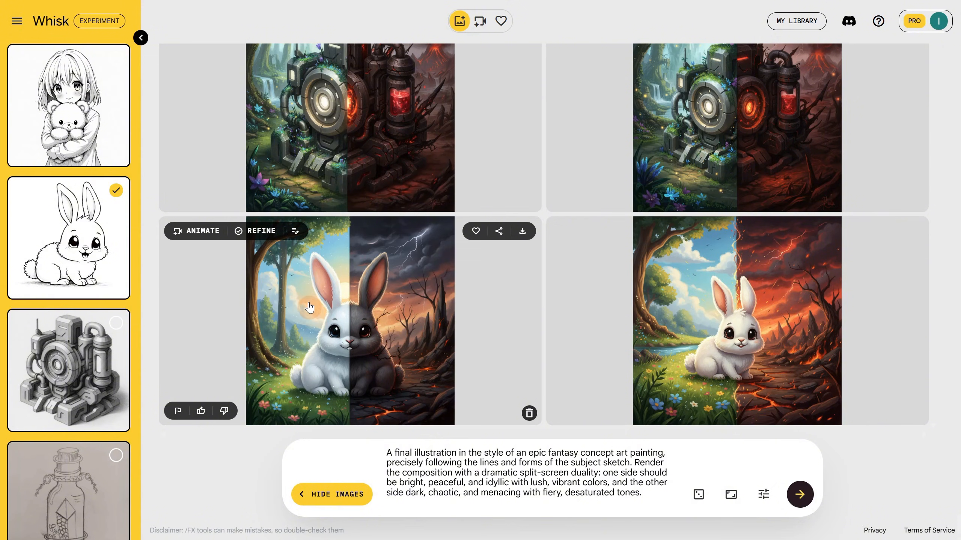
Step: Switch the subject to the orc sketch and generate it from a new modern fantasy tarot card prompt with an intricate, ornamental border
scroll(79, 245, up, 4)
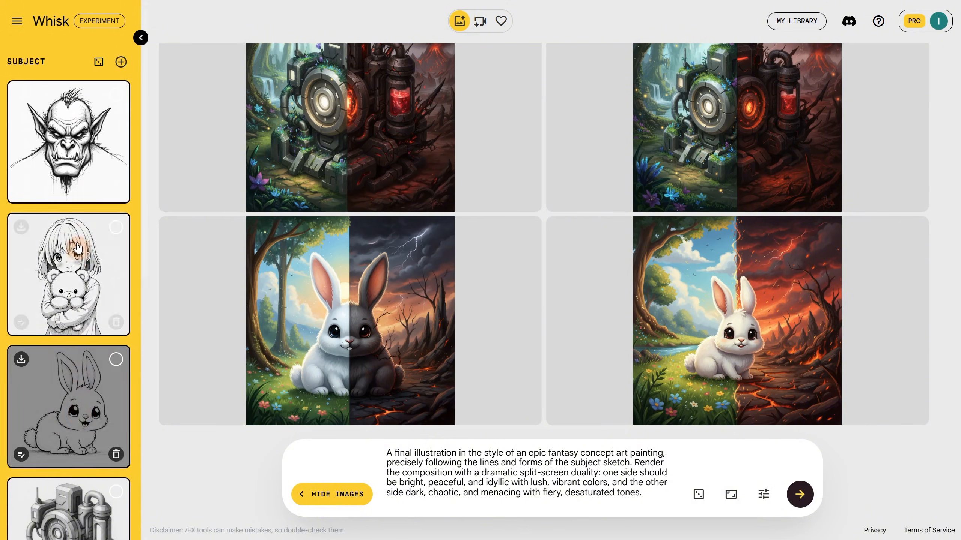
click(116, 95)
key(ctrl+a)
text(A final illustration in the style of a modern fantasy tarot card, precisely following the lines and forms of the subject sketch. Render the subject with rich, symbolic, digital painting. The final image should be enclosed in an intricate, ornamental border, with a clean, mystical aesthetic.)
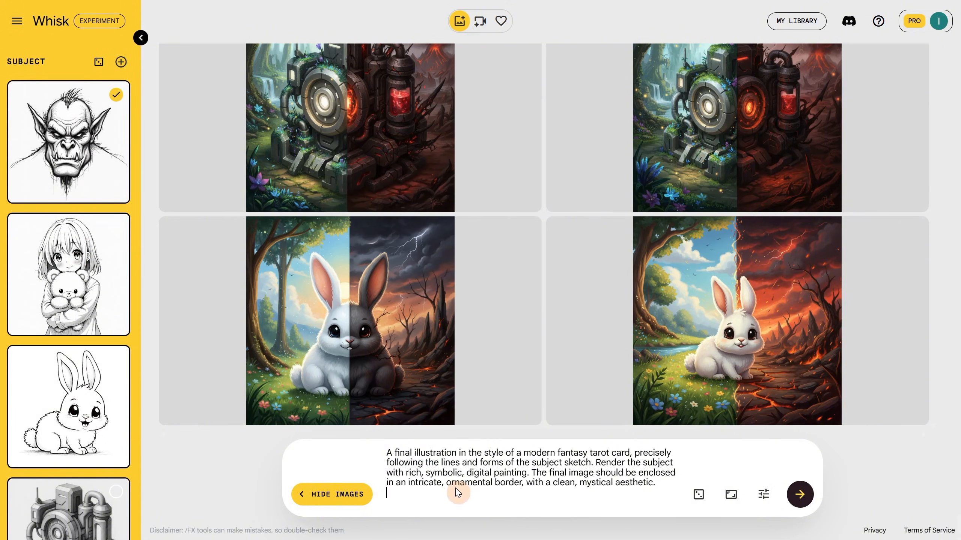
click(800, 495)
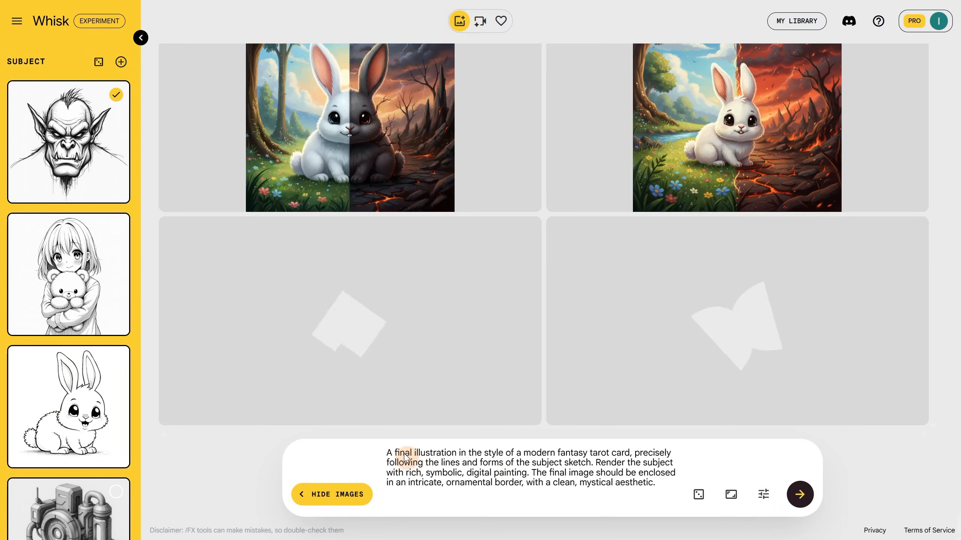
Step: Set the aspect ratio to 9:16 portrait, regenerate the orc tarot cards and view the Warrior card enlarged
click(731, 494)
click(731, 439)
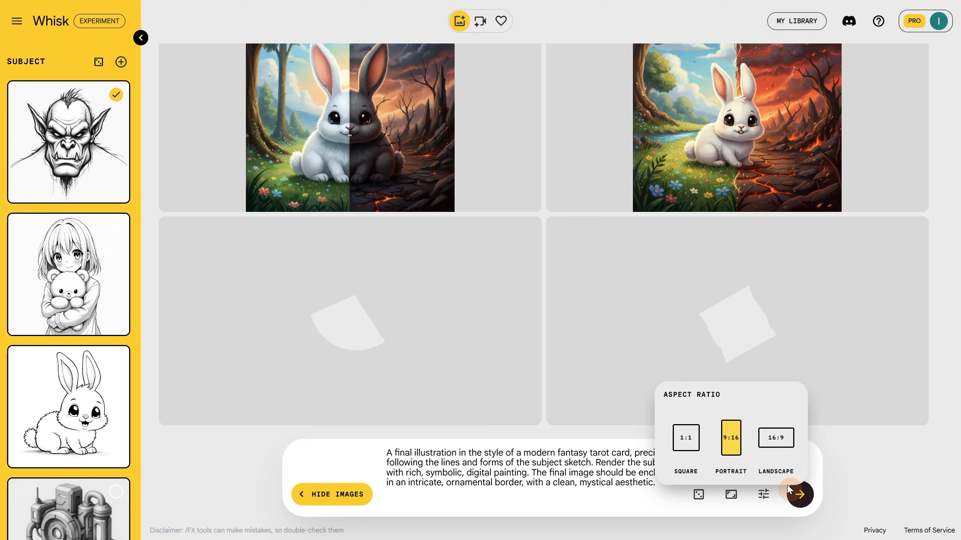
click(800, 496)
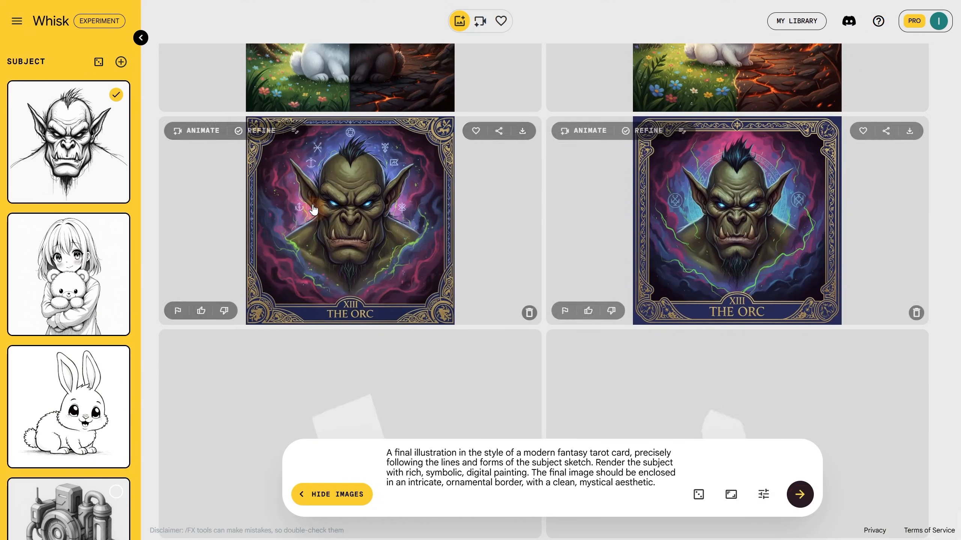
scroll(745, 205, down, 3)
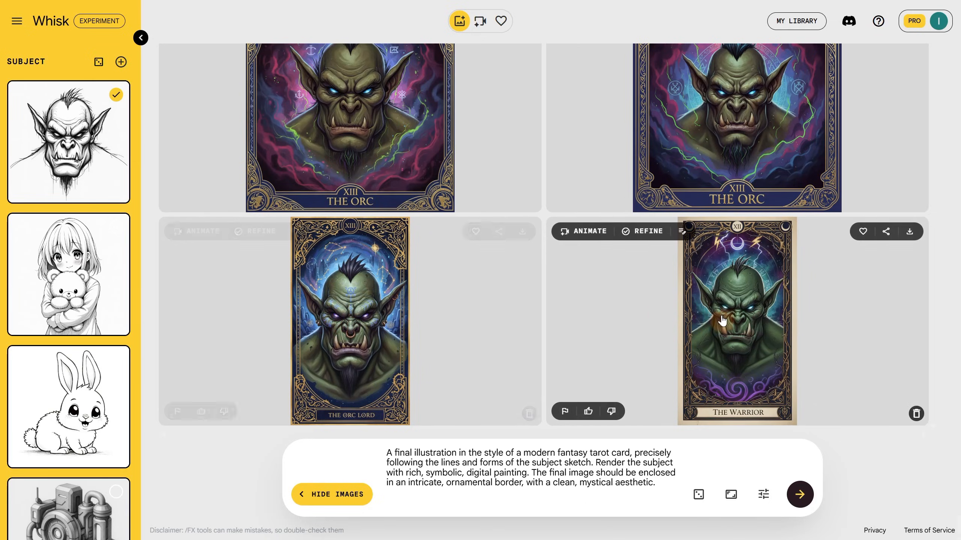
click(744, 354)
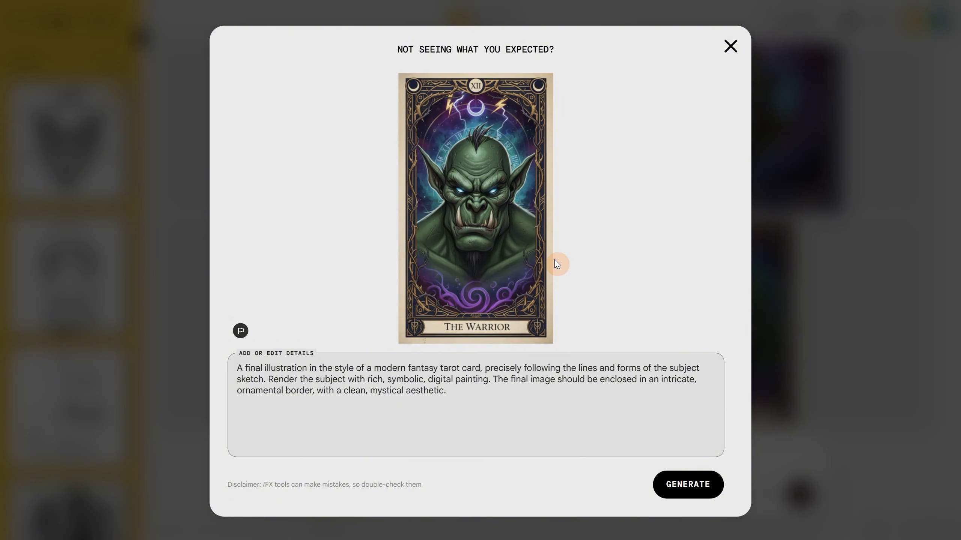
click(730, 47)
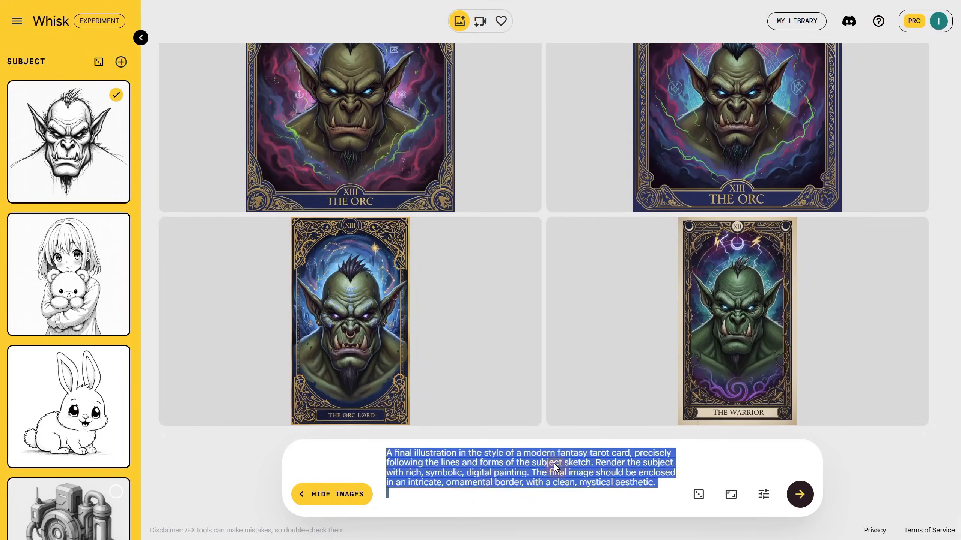
Step: Generate the orc and girl sketches from a new epic, mythological concept art prompt with gold armor and divine feathers, and view the winged orc enlarged
text(A final illustration in the style of epic, mythological concept art, precisely following the lines and forms of the subject sketch. Render the subject with hyper-realistic, intricate textures (like gleaming gold armor, divine feathers, and ancient linen), dramatic cinematic lighting, and a powerful, god-like atmosphere.)
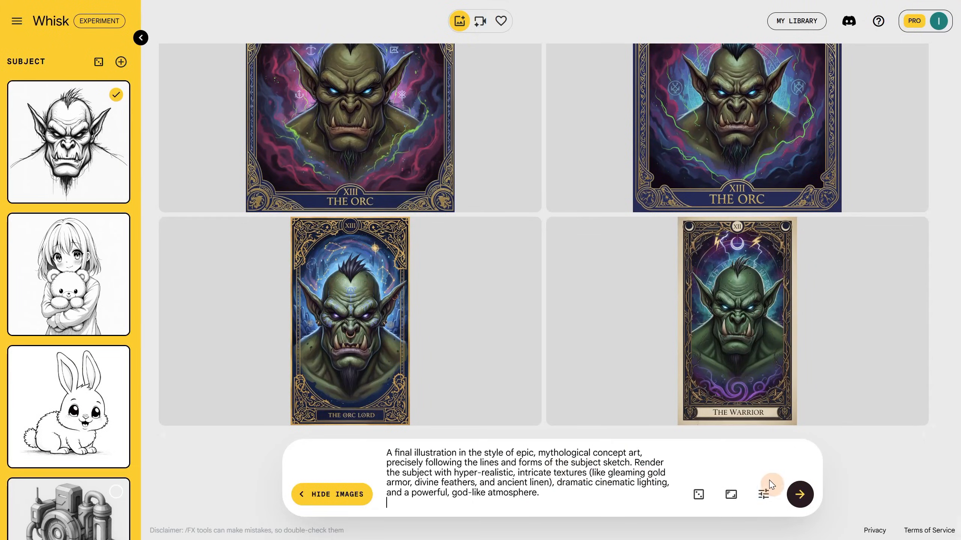
click(799, 495)
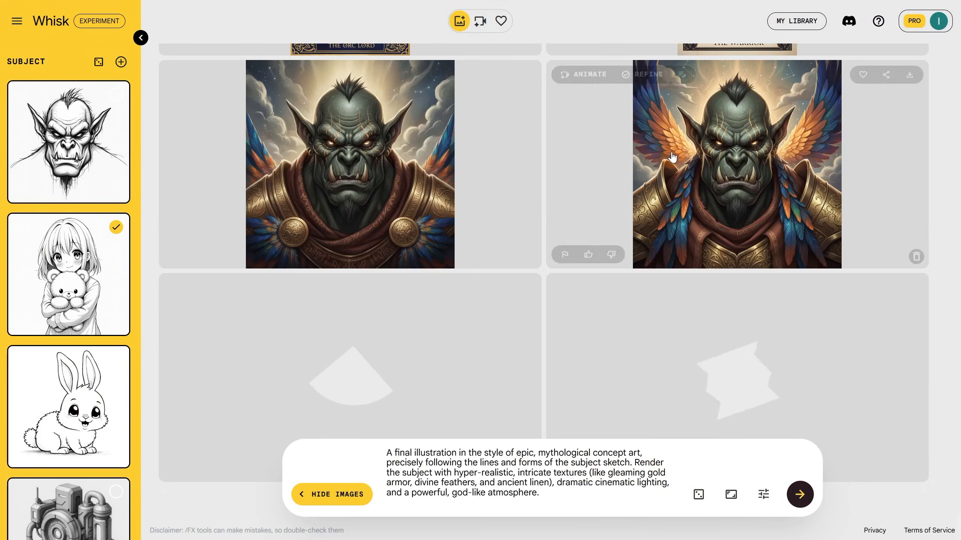
click(724, 200)
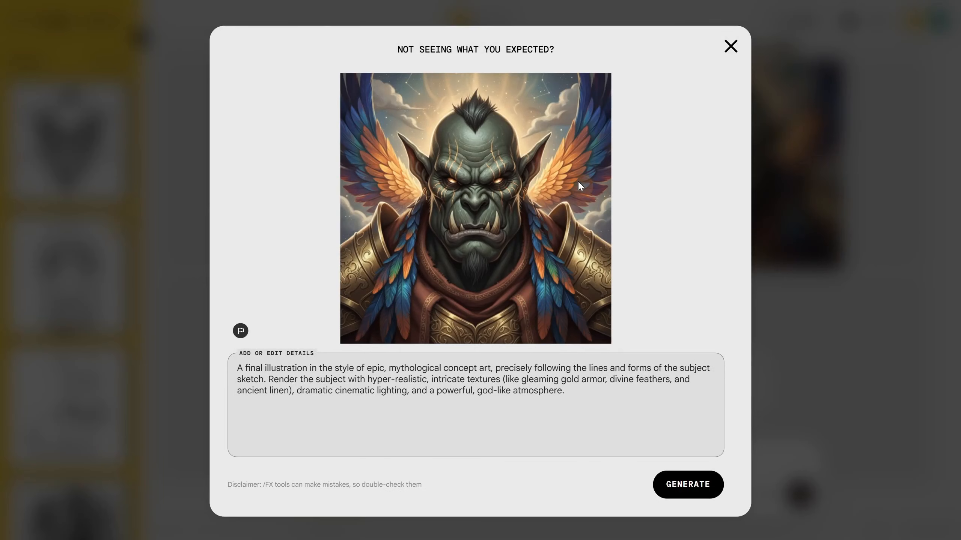
click(731, 47)
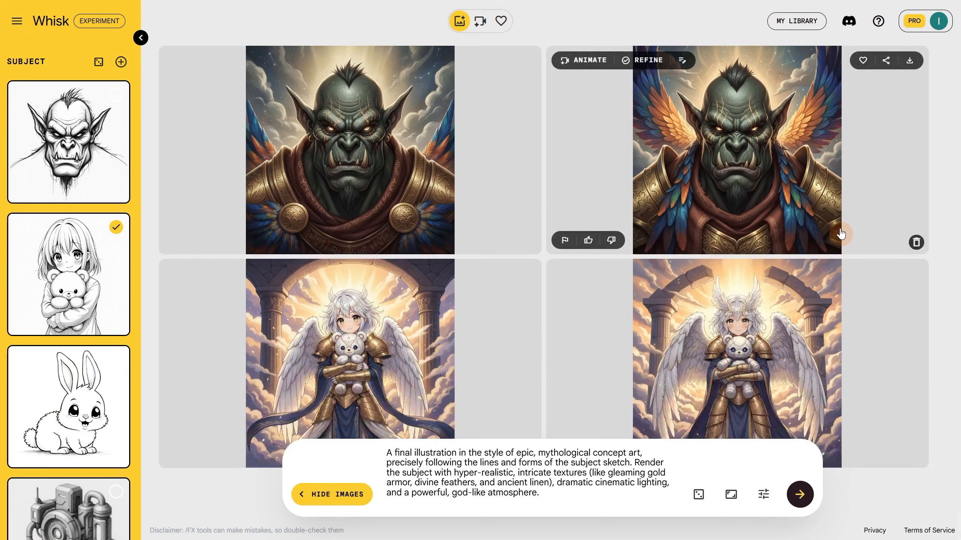
scroll(840, 234, down, 1)
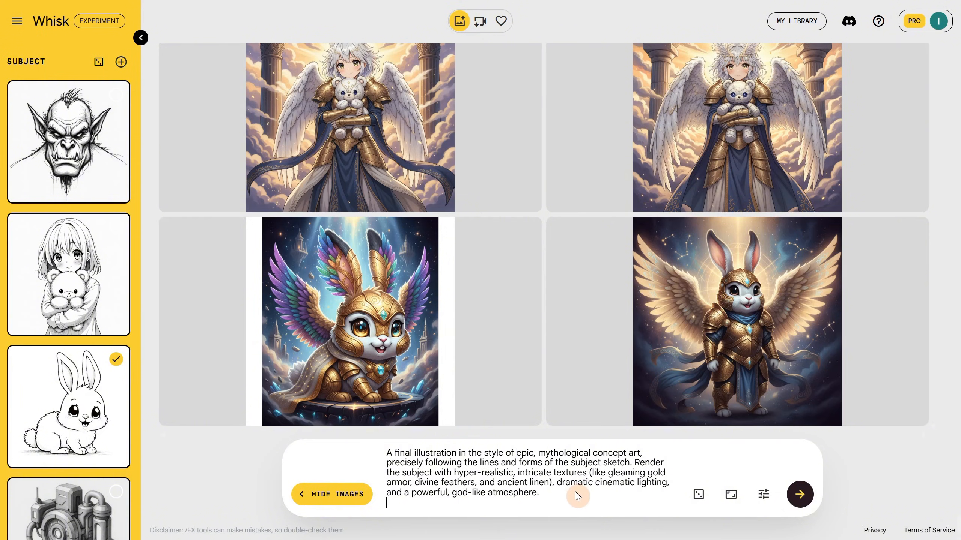
Step: Generate rabbit images from a new clean, 2D digital painting prompt with smooth airbrush gradients, a 3D-like finish and a bright, sunny color palette
key(ctrl+a)
text(A final illustration in the style of a clean, 2D digital painting, precisely following the lines and forms of the subject sketch. Render the subject with exceptionally smooth airbrush gradients, soft, dimensional shadows, and a polished, 3D-like finish. Use a bright, vibrant, and sunny color palette.)
click(800, 495)
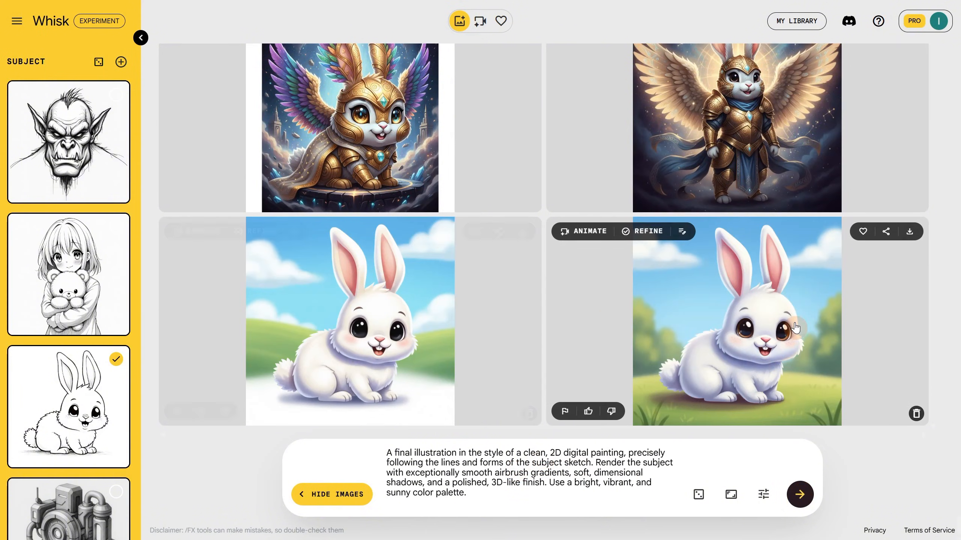
Step: Generate the orc sketch and the machine sketch from a new polished 3D render prompt with soft, dimensional lighting and a subtle depth of field
click(116, 360)
click(116, 94)
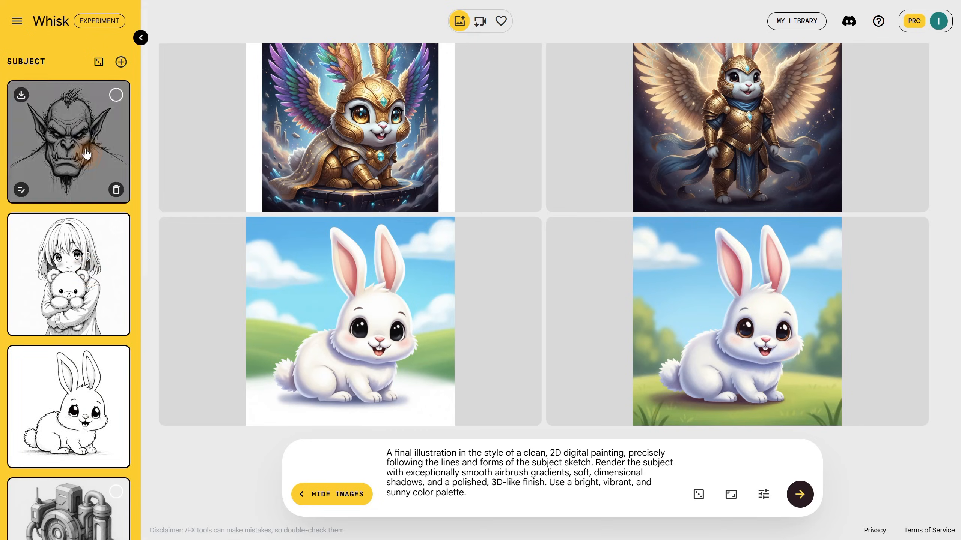
key(ctrl+a)
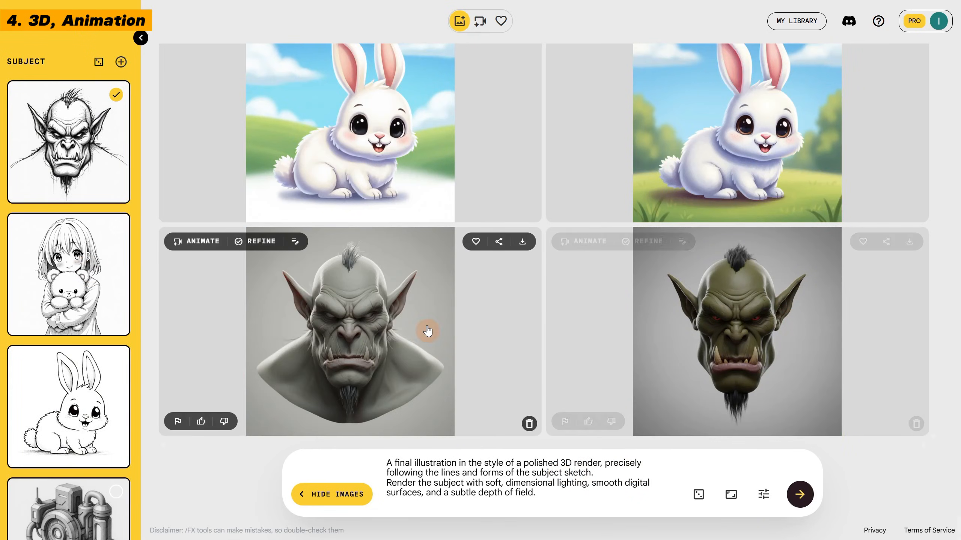
scroll(58, 144, down, 3)
click(116, 378)
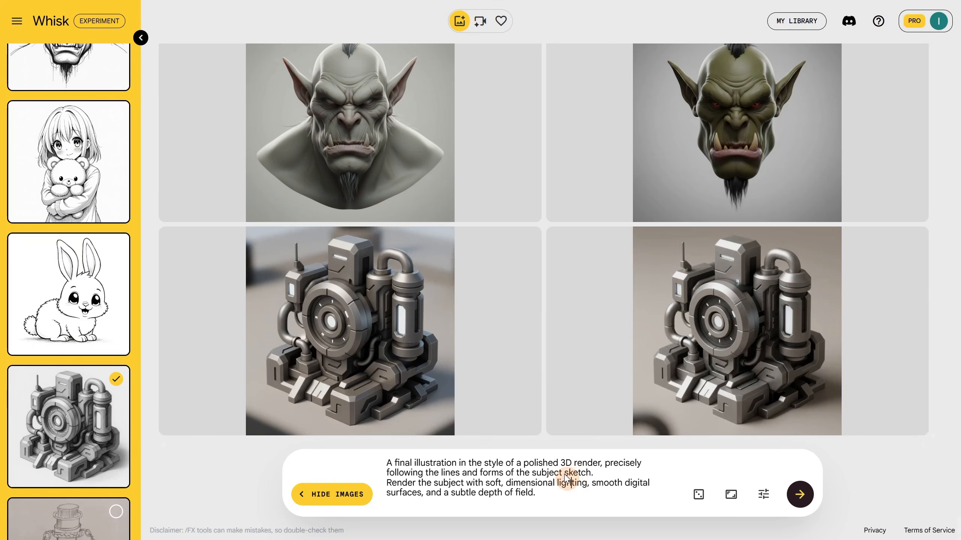
Step: Generate machine images from a new 3D hard-surface render prompt with sharp edges, polished metal, plastic and carbon fiber materials and strong specular highlights
key(ctrl+a)
text(A final illustration in the style of a 3D hard-surface render, precisely following the lines and forms of the subject sketch. Render the subject with clean, technical geometry, sharp defined edges, and realistic non-organic materials like polished metal, plastic, and carbon fiber, finished with crisp shadows and strong specular highlights.)
click(799, 495)
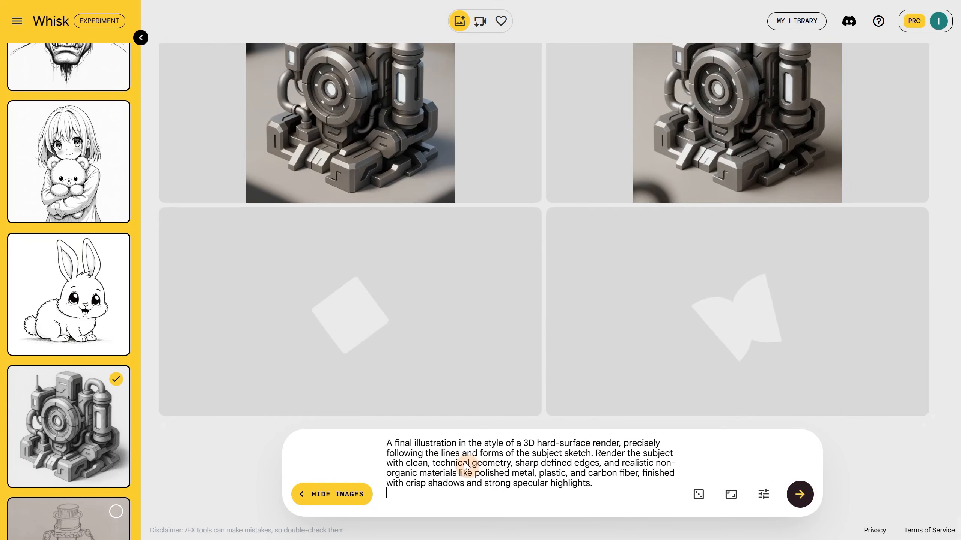
drag(420, 473, 659, 473)
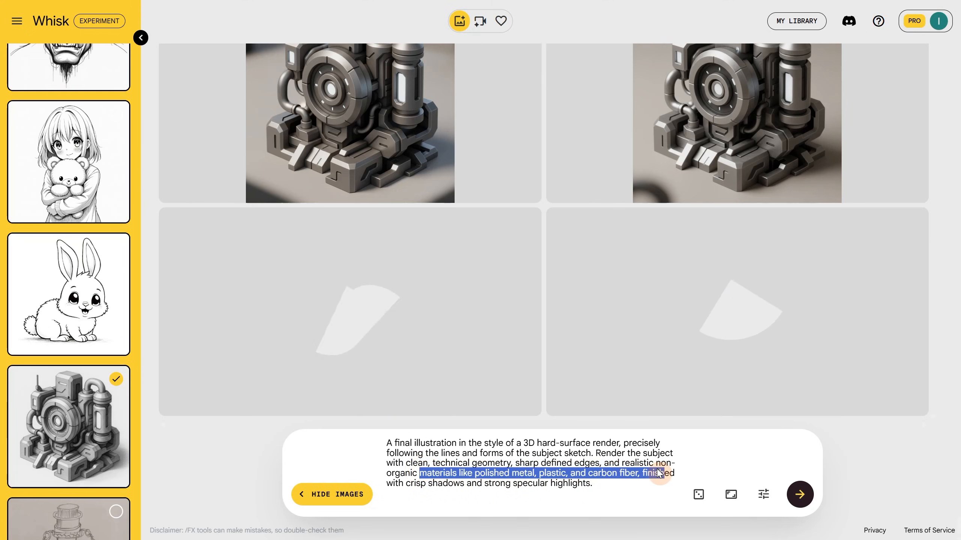
click(525, 443)
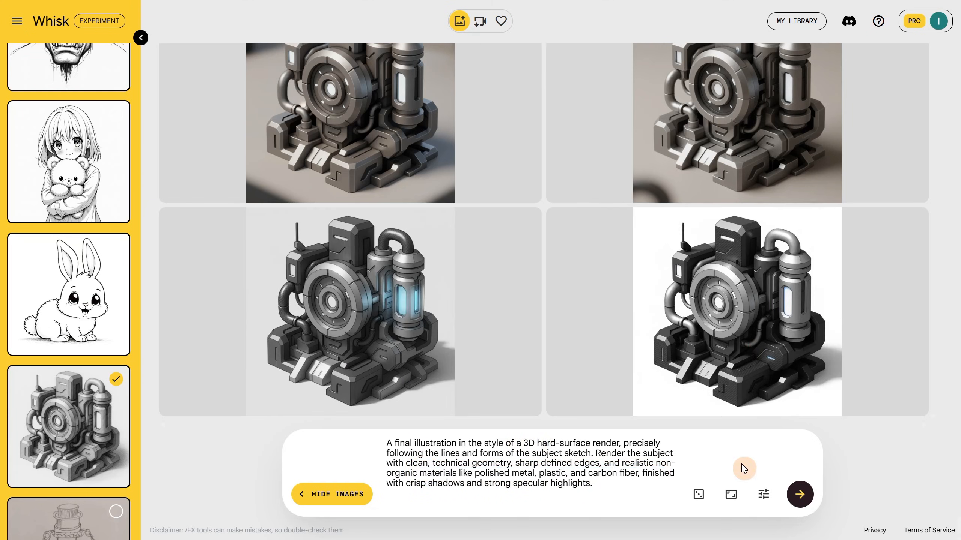
Step: Switch the subject to the orc sketch and generate it from a new polished 3D animated film prompt with stylized proportions and warm, cinematic lighting
scroll(88, 191, up, 3)
click(88, 181)
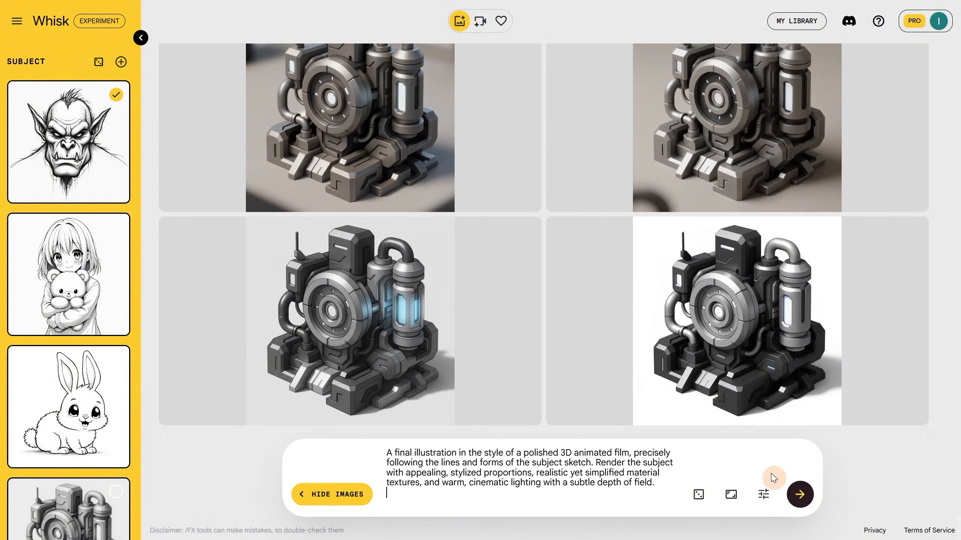
click(806, 488)
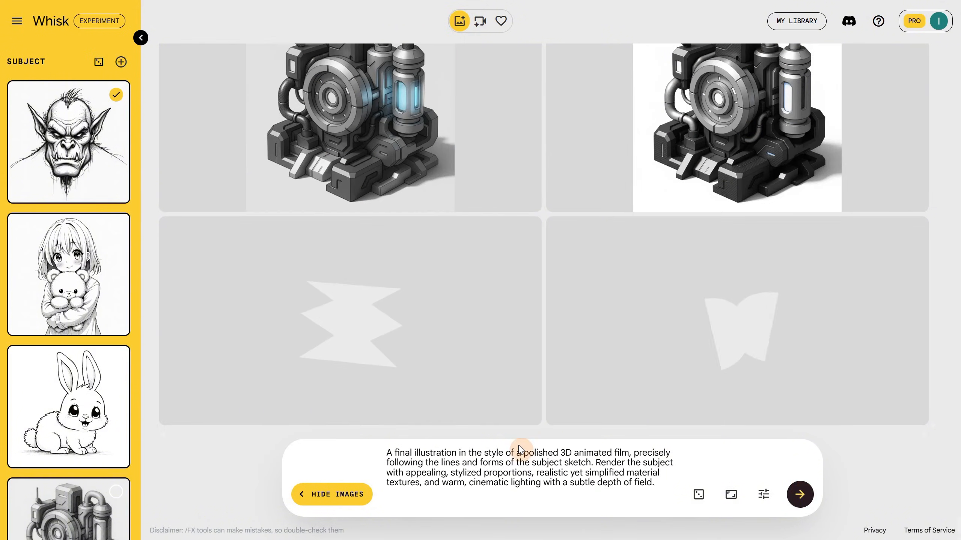
drag(523, 450, 618, 448)
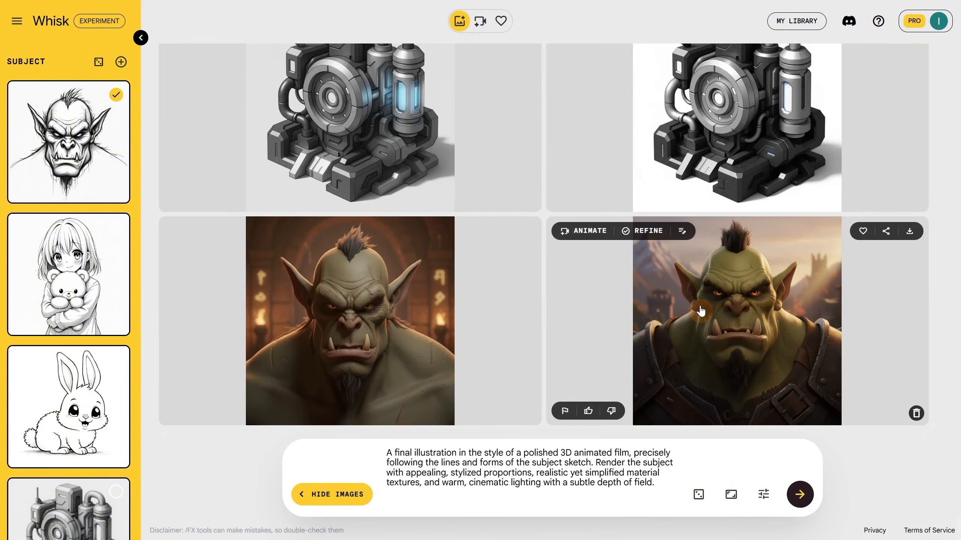
Step: Switch the subject to the rabbit sketch, generate it from the current polished 3D animated film prompt, and view the first result enlarged
click(116, 94)
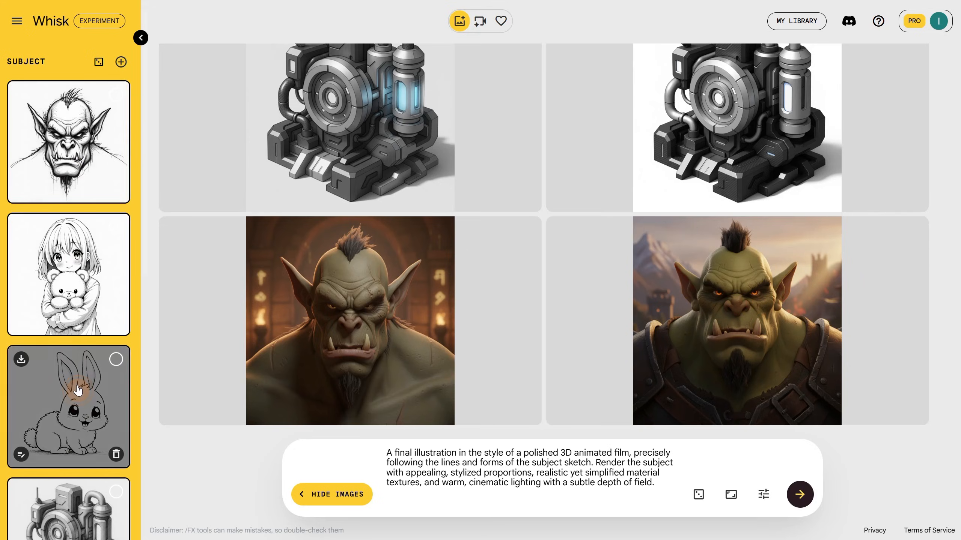
click(116, 359)
click(799, 496)
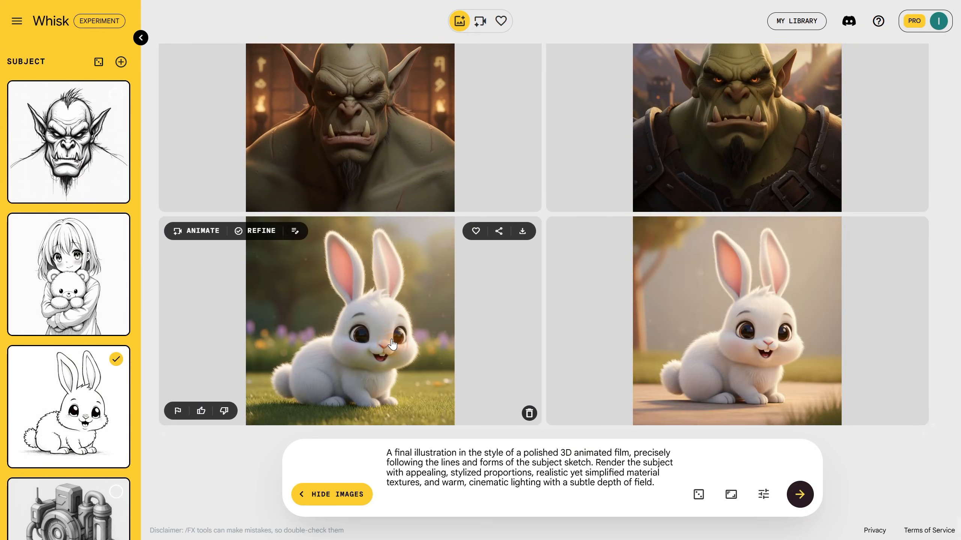
click(392, 344)
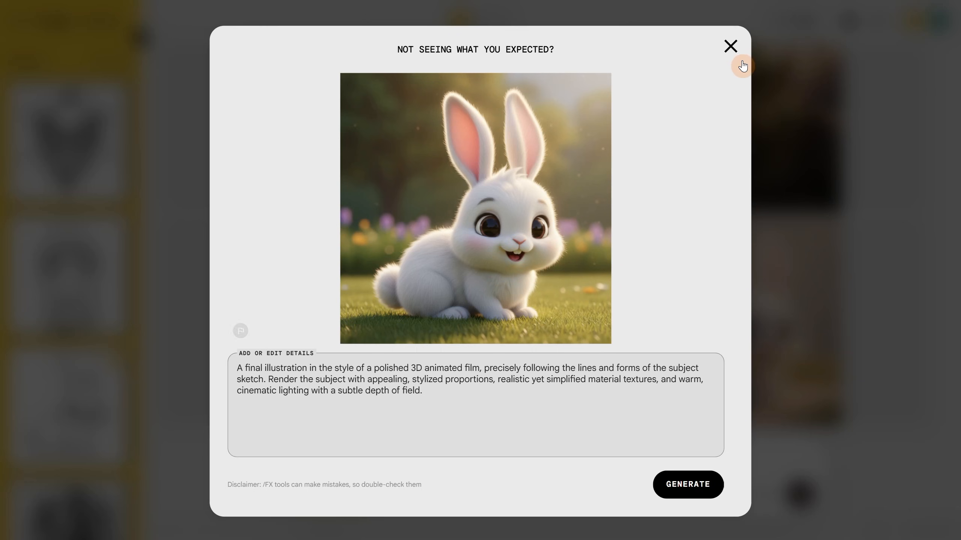
click(731, 47)
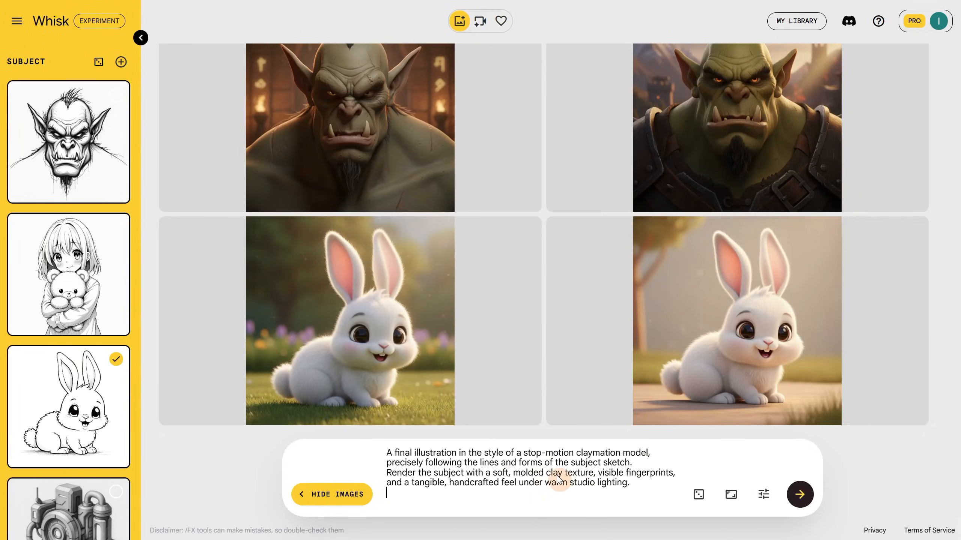
Step: Generate the rabbit from a stop-motion claymation prompt with molded clay texture, and the orc from a cute 'kawaii' 3D cartoon prompt with bright pastel colors
click(800, 494)
drag(524, 453, 625, 450)
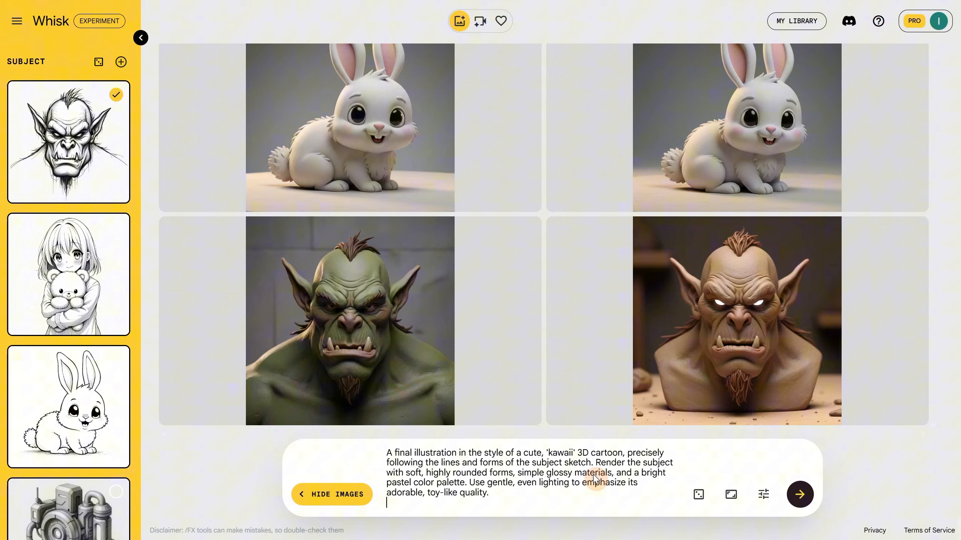
click(799, 494)
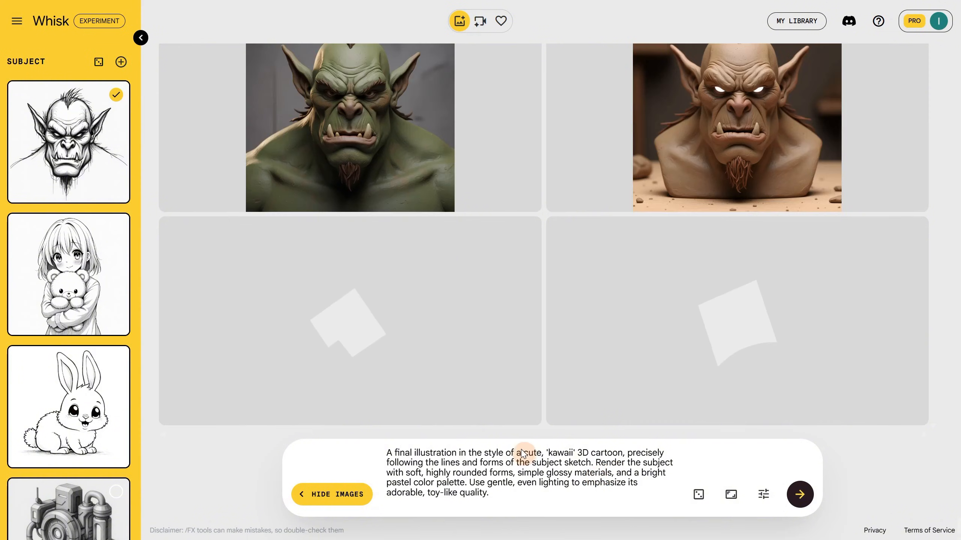
drag(522, 453, 598, 450)
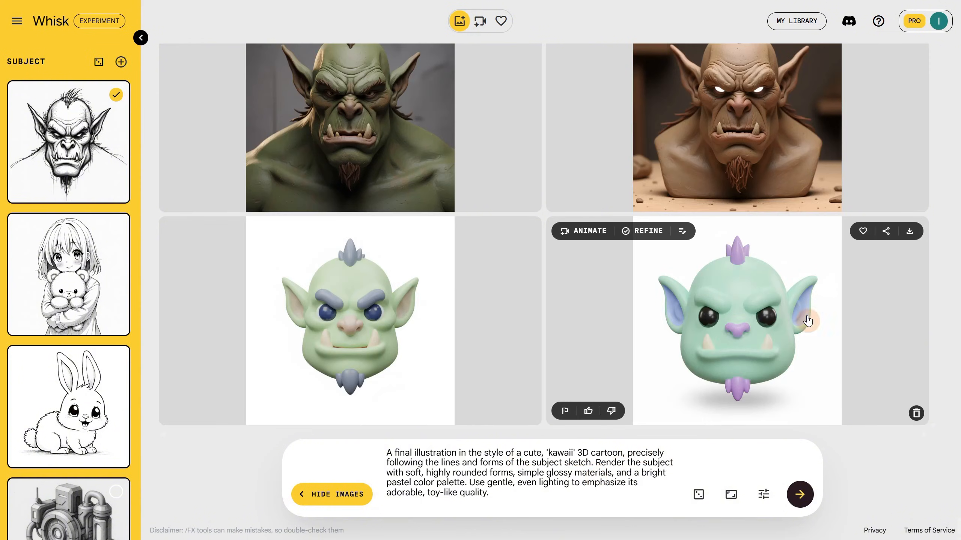
Step: Generate the orc and girl sketches from a new cute, cinematic 3D fantasy character prompt with oversized glossy eyes, high-quality textures and soft lighting
click(488, 462)
key(ctrl+a)
text(A final illustration in the style of a cute, cinematic 3D fantasy character, precisely following the lines and forms of the subject sketch. Render the subject with large, oversized, glossy eyes, detailed, high-quality textures (like soft hair and intricate armor), and soft, cinematic lighting.)
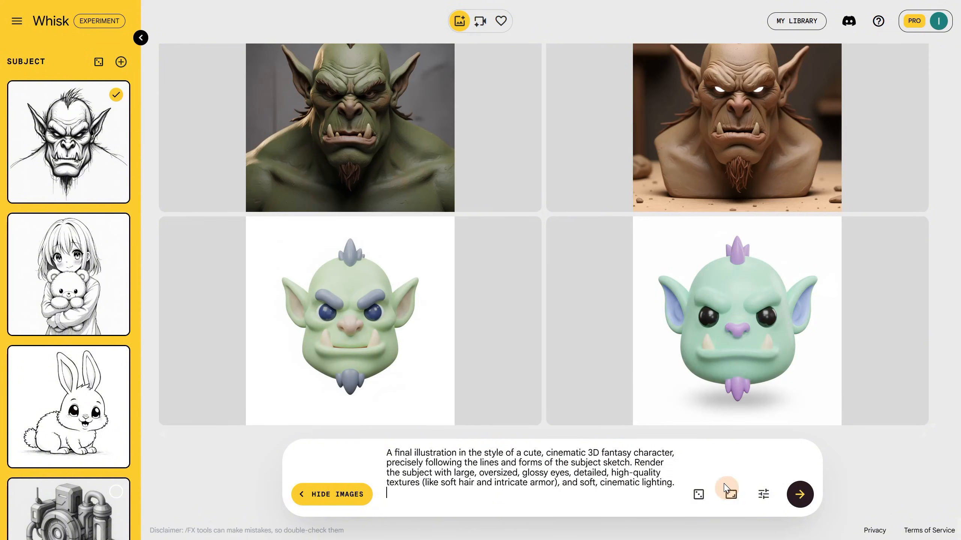
click(799, 494)
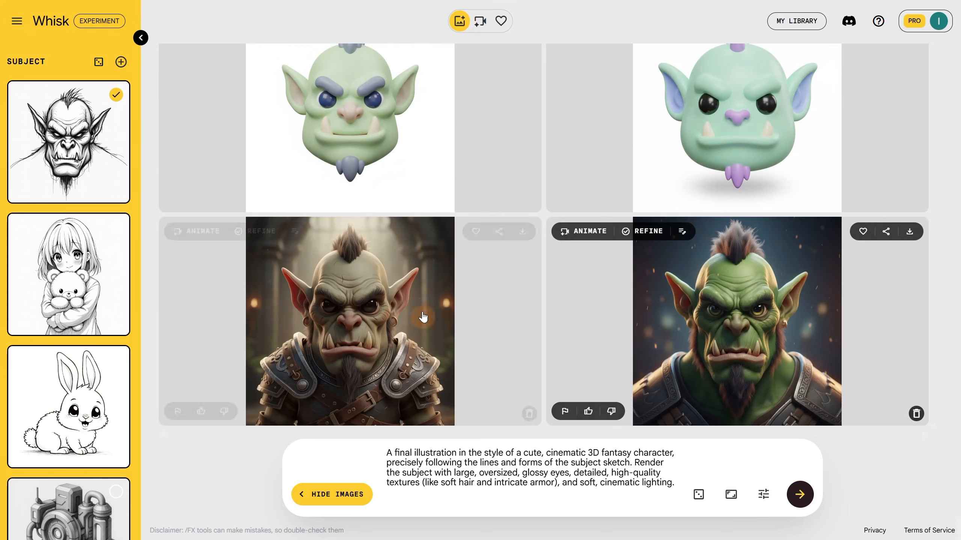
click(50, 139)
click(73, 242)
click(796, 495)
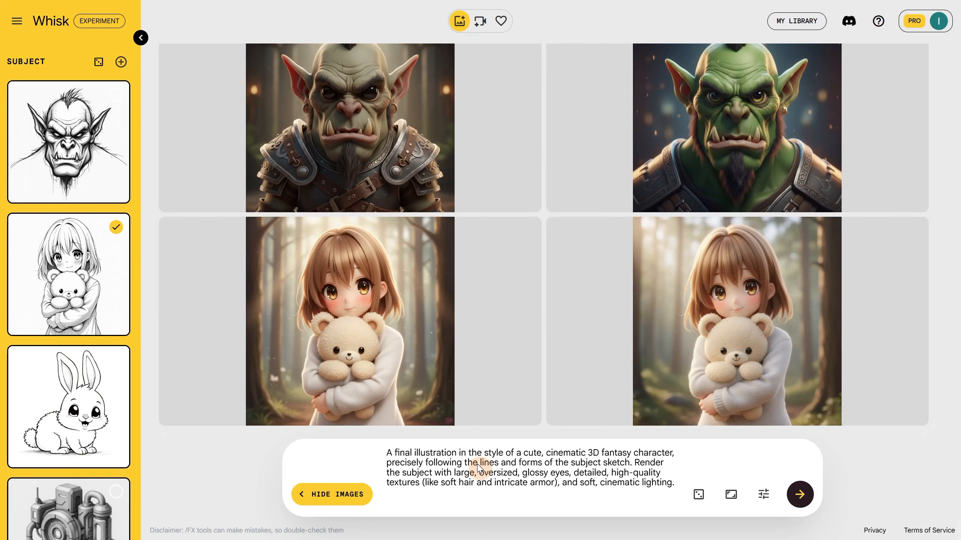
Step: Generate the girl and orc sketches from a new high-poly digital sculpture prompt for a monochrome grey model with extremely high, intricate detail
click(483, 469)
key(ctrl+a)
text(A final illustration in the style of a high-poly digital sculpture, precisely following the lines and forms of the subject sketch. Render the subject as a monochrome grey model with extremely high, intricate detail, showing every pore, wrinkle, or micro-texture, as if sculpted in digital clay.)
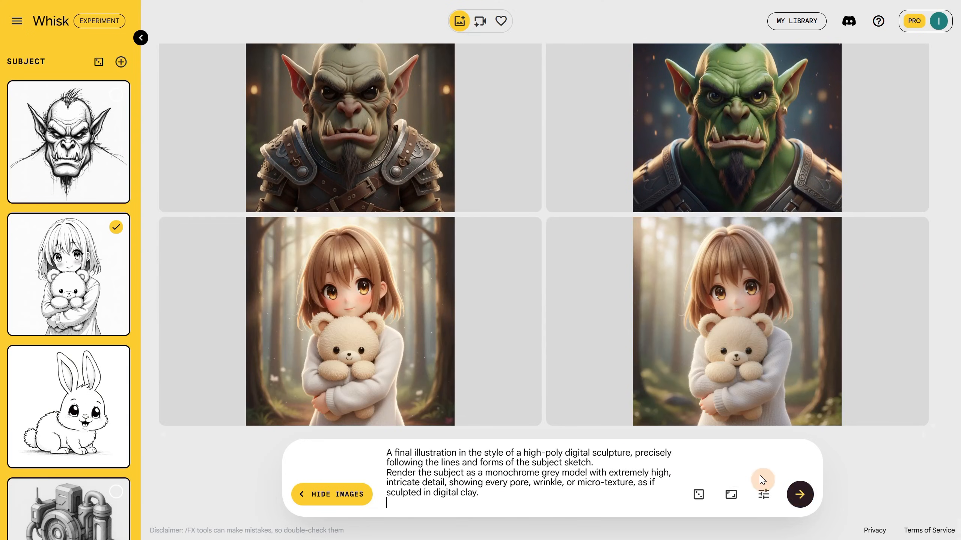
click(799, 496)
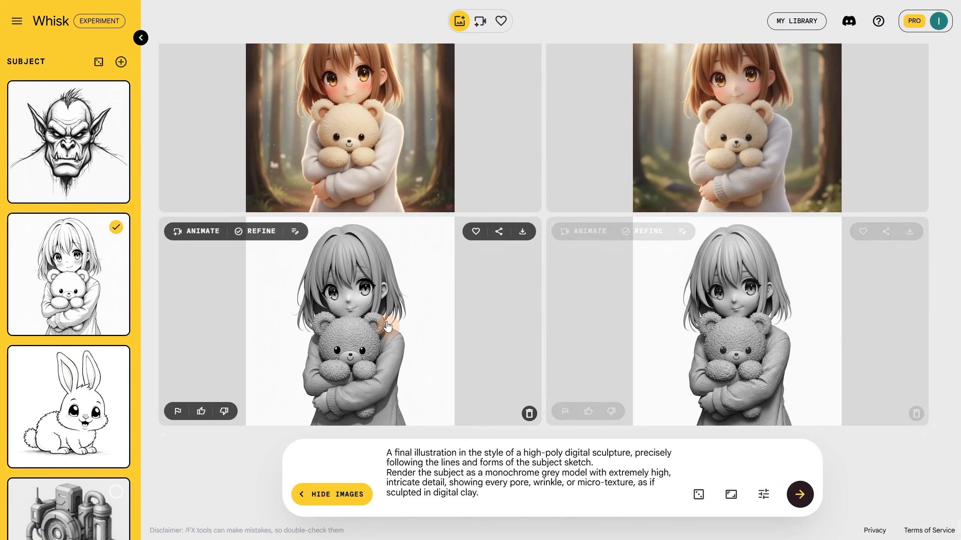
click(74, 242)
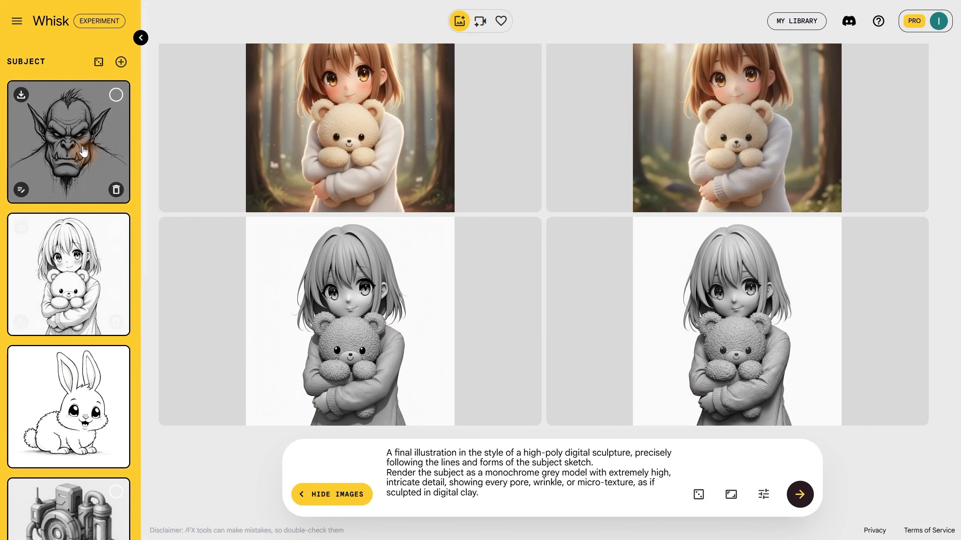
click(50, 138)
click(799, 495)
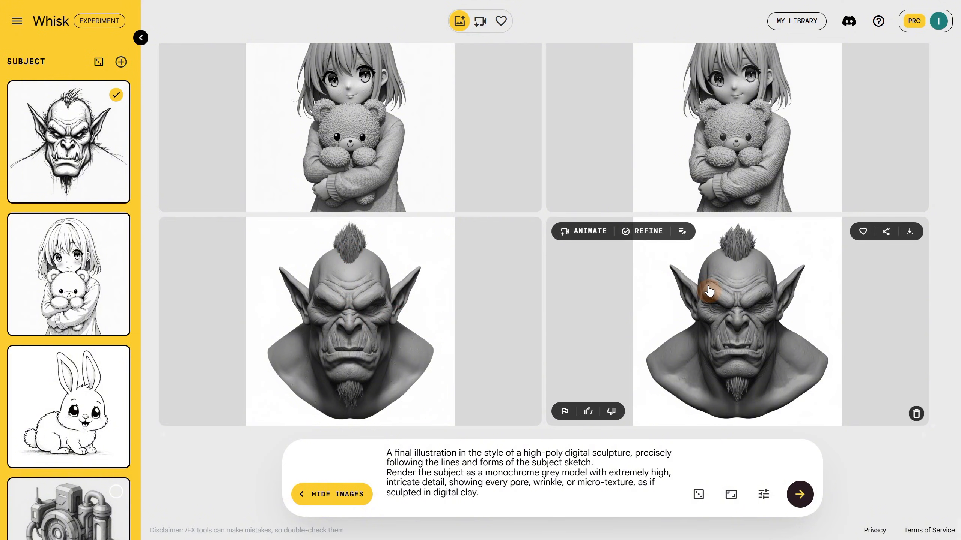
Step: Generate the orc sketch from a new technical 3D wireframe render prompt with thin, glowing lines against a dark background
key(ctrl+a)
text(A final illustration in the style of a technical 3D wireframe render, precisely following the lines and forms of the subject sketch. Render the subject as a transparent volume defined solely by its geometric edges and vertices, with thin, glowing lines against a dark background, showing its underlying structure.)
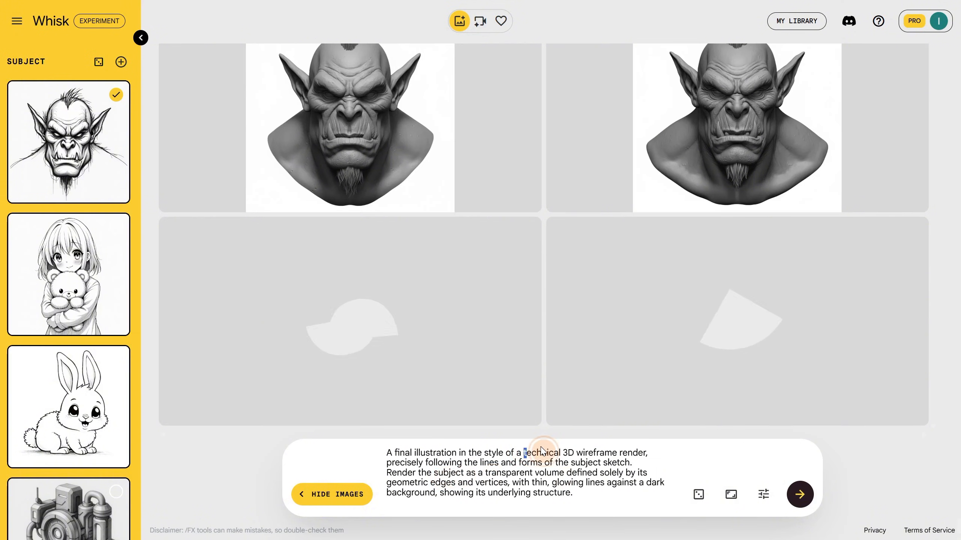
drag(524, 453, 646, 451)
click(666, 462)
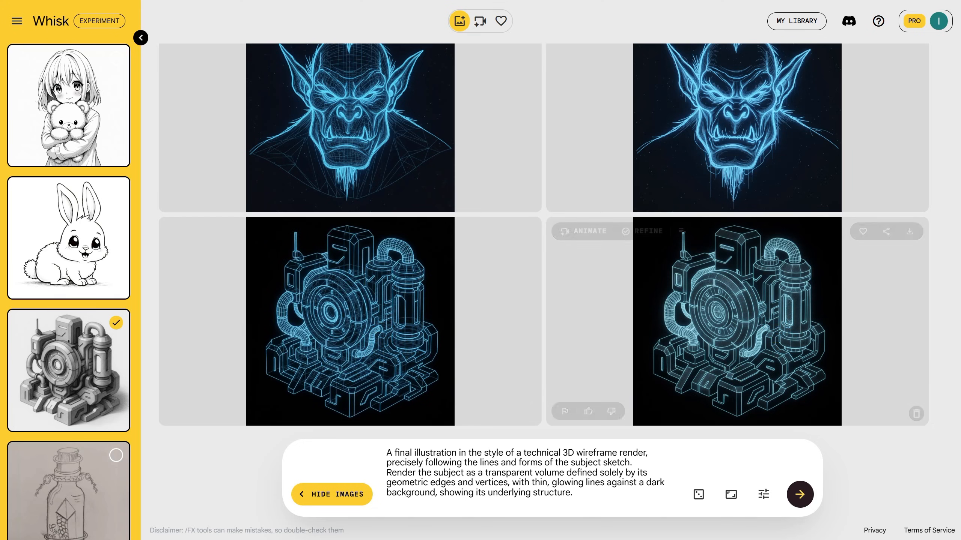
Step: Generate machine images from a new high-fidelity architectural visualization prompt with realistic glass, concrete and wood materials and accurate global illumination
click(632, 499)
key(ctrl+a)
text(A final illustration in the style of a high-fidelity architectural visualization render, precisely following the lines and forms of the subject sketch. Render the subject with realistic material properties (glass, concrete, wood), accurate global illumination, and a clean, often minimalist presentation.)
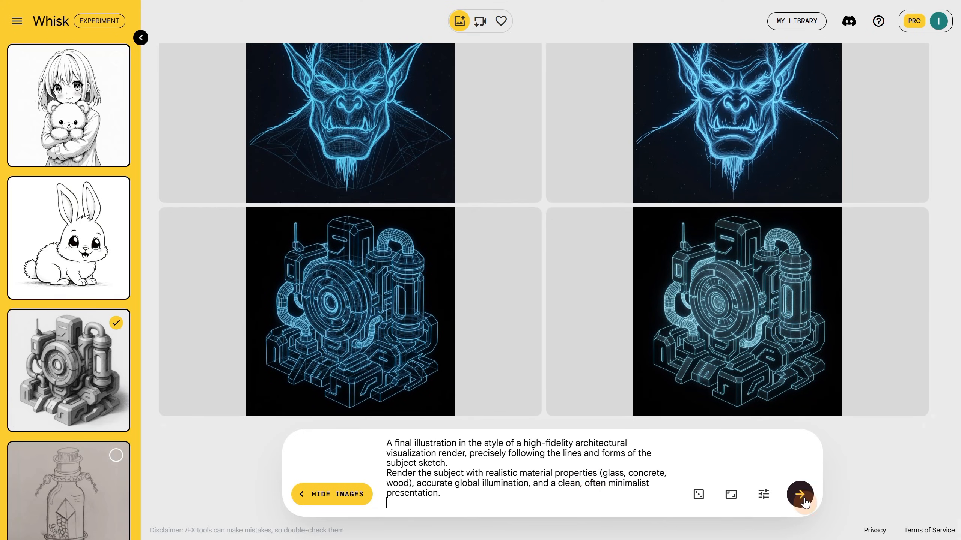
click(800, 494)
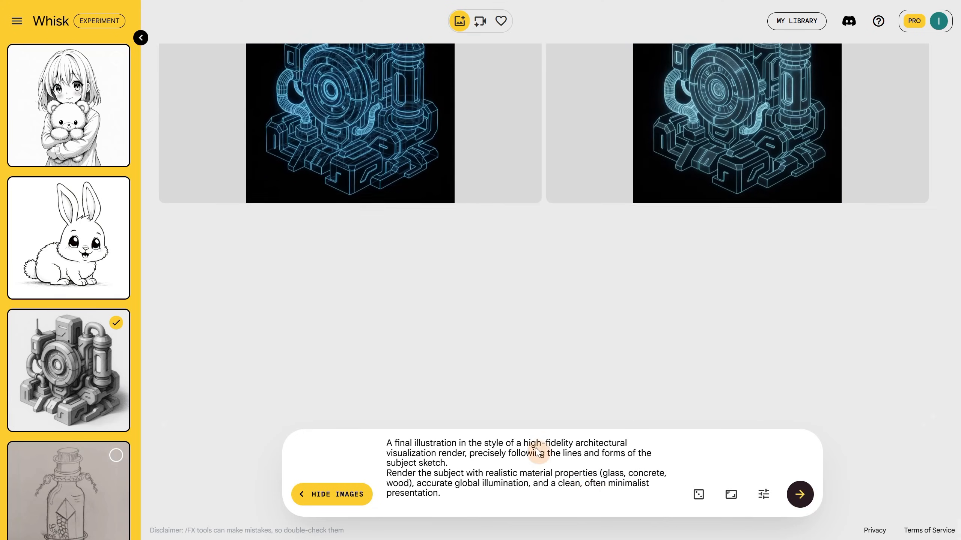
drag(572, 443, 476, 454)
click(496, 492)
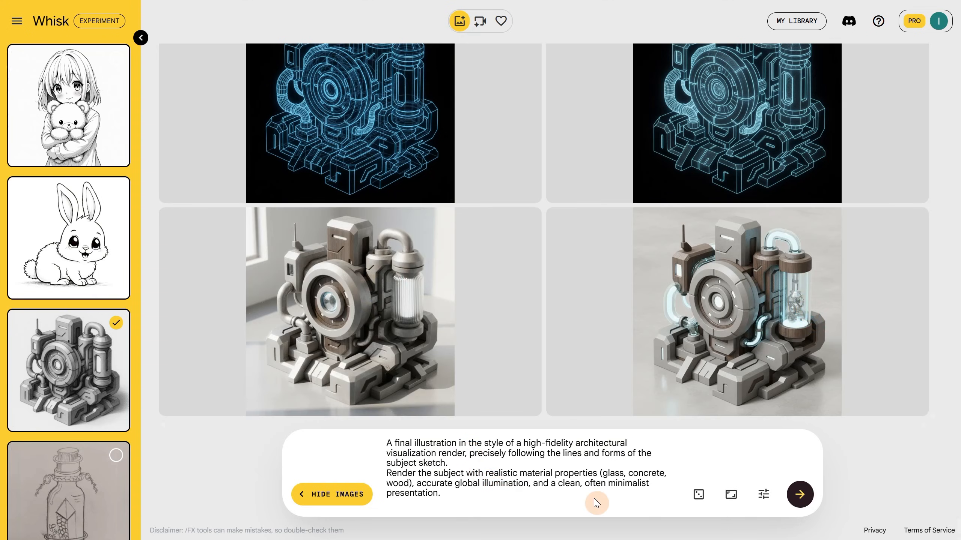
Step: Generate the orc and girl sketches from a new stylized, cartoonish 3D render prompt with exaggerated features, vibrant colors and soft, sculpted forms
scroll(102, 303, up, 5)
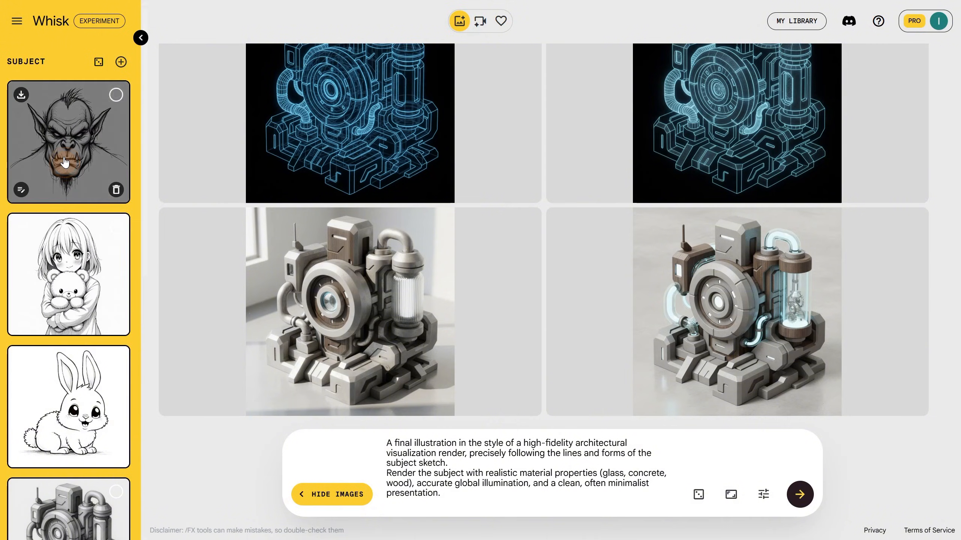
click(64, 162)
click(560, 463)
drag(588, 462, 644, 458)
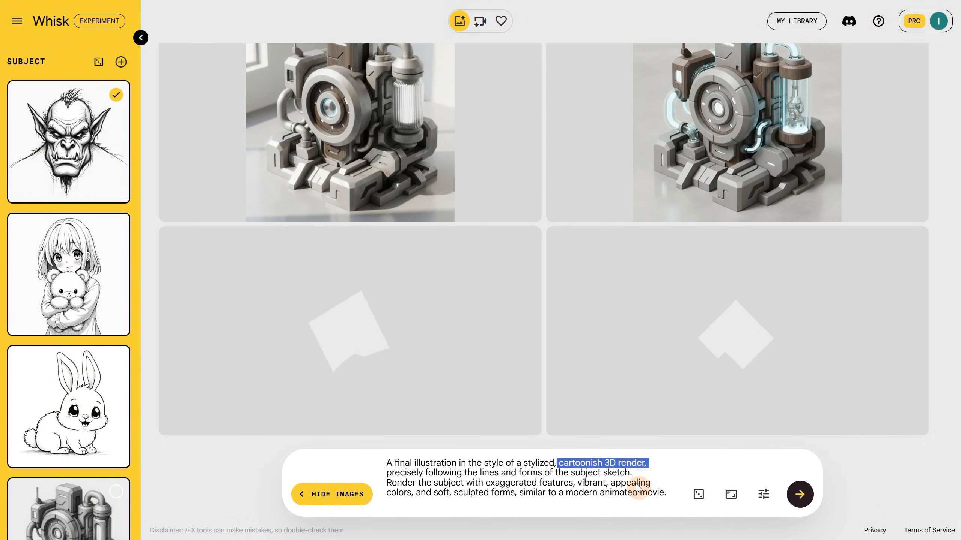
click(90, 133)
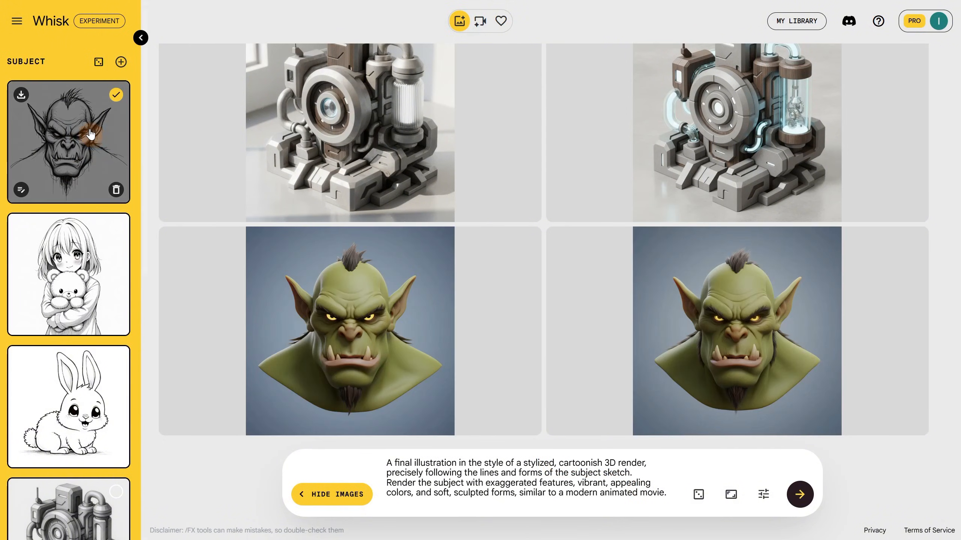
click(68, 265)
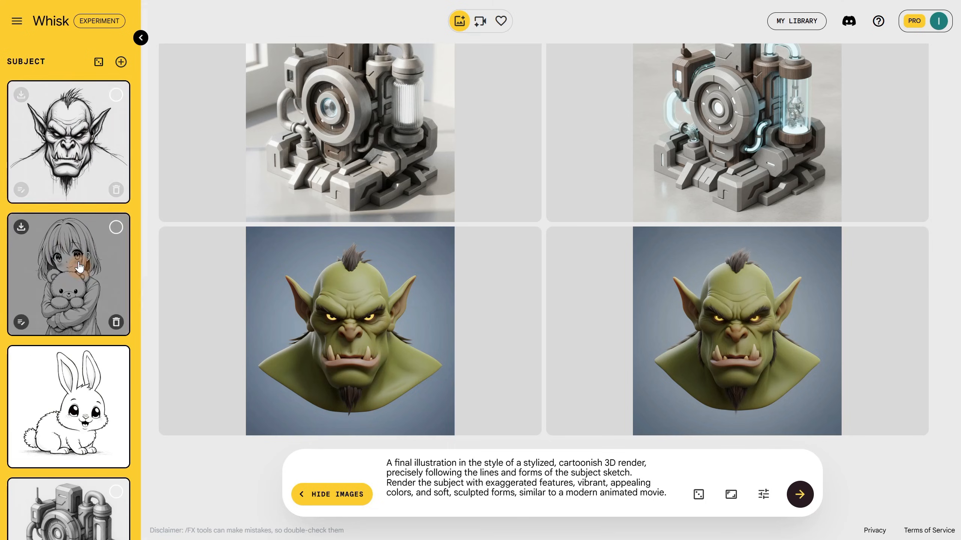
click(801, 496)
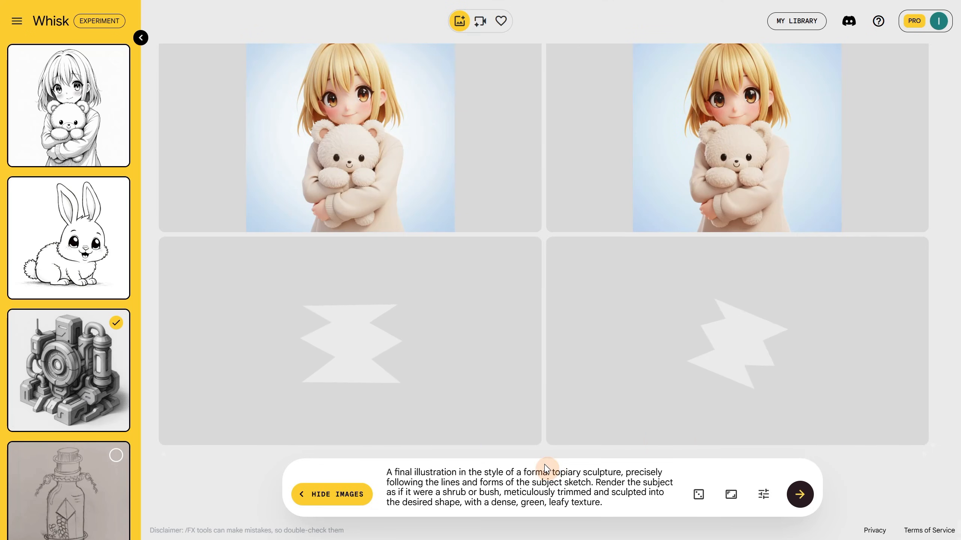
Step: Generate the machine sketch from a formal topiary sculpture prompt with leafy texture, and the orc sketch from a massive, detailed sand sculpture prompt
drag(552, 472, 621, 471)
drag(479, 492, 500, 492)
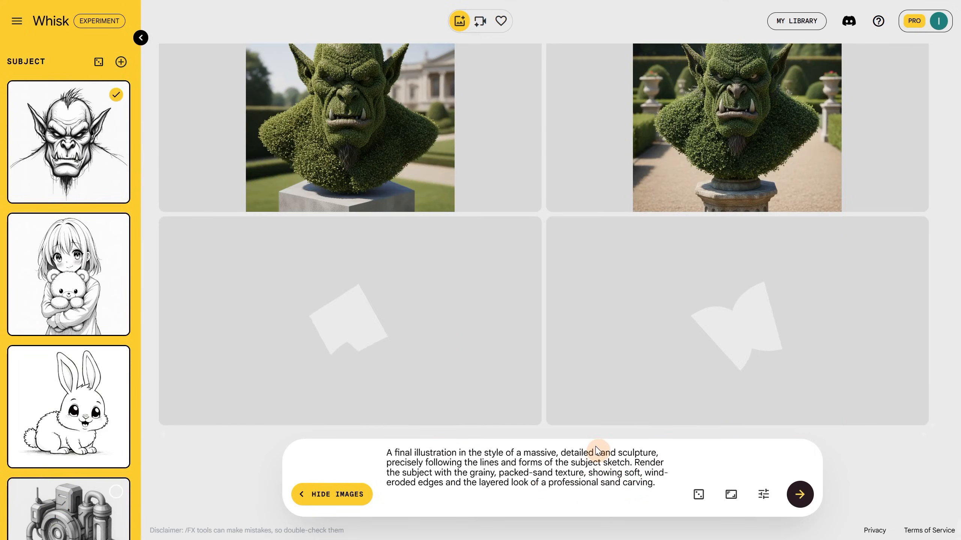
mouse_move(598, 452)
mouse_down()
mouse_move(644, 447)
mouse_move(658, 458)
mouse_up()
click(676, 460)
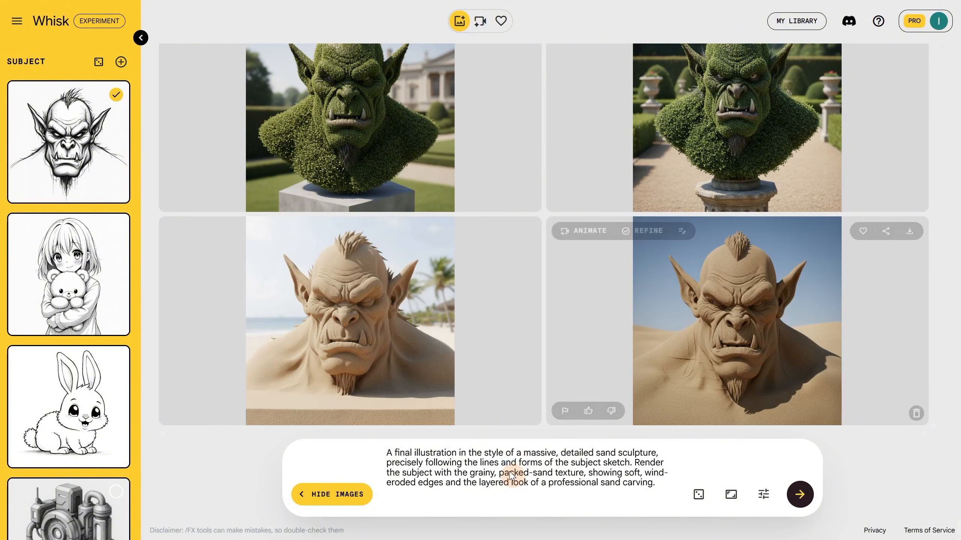
Step: Generate the orc and rabbit sketches from a new high-end cinematic 3D animated character prompt with fluffy fur, glossy "Pixar-style" eyes and warm studio lighting
triple_click(494, 469)
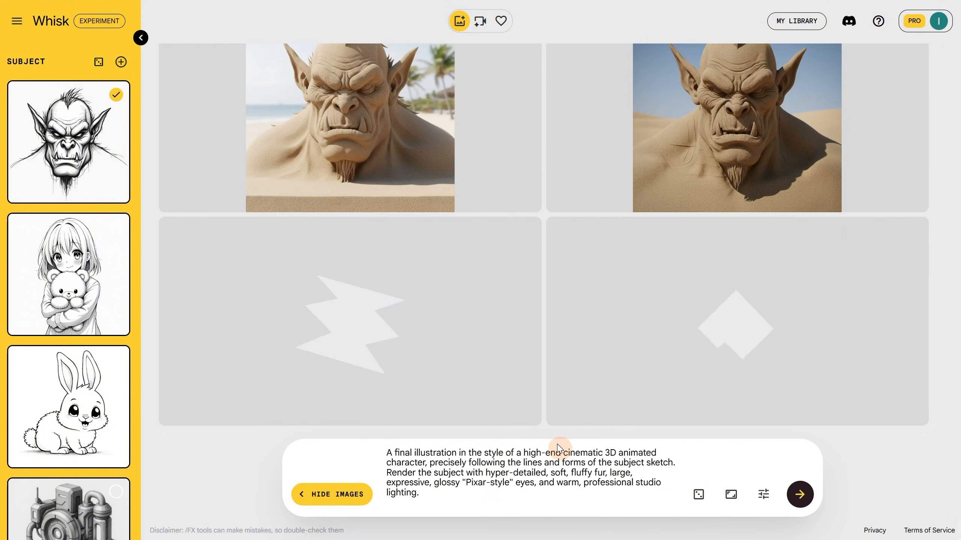
drag(563, 453, 466, 462)
click(569, 473)
drag(569, 473, 604, 474)
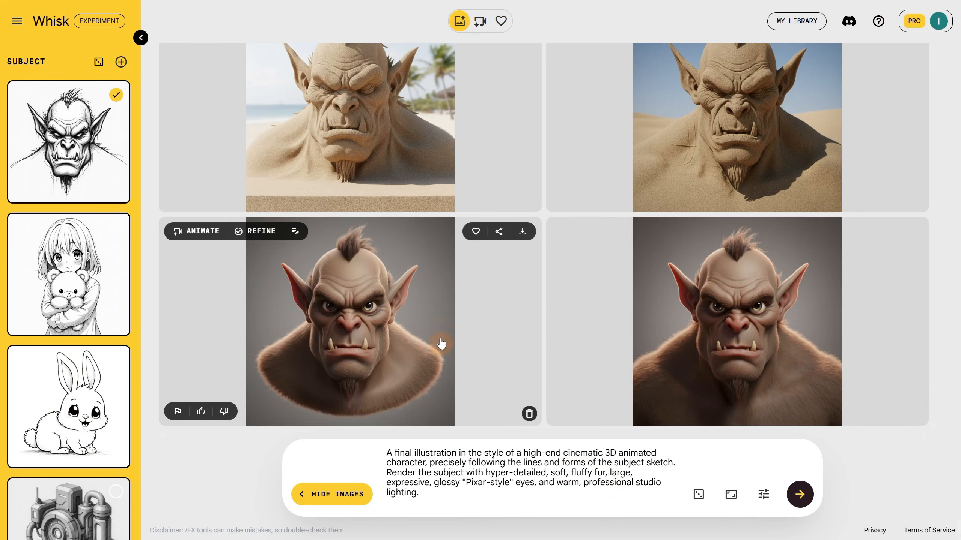
scroll(440, 344, down, 3)
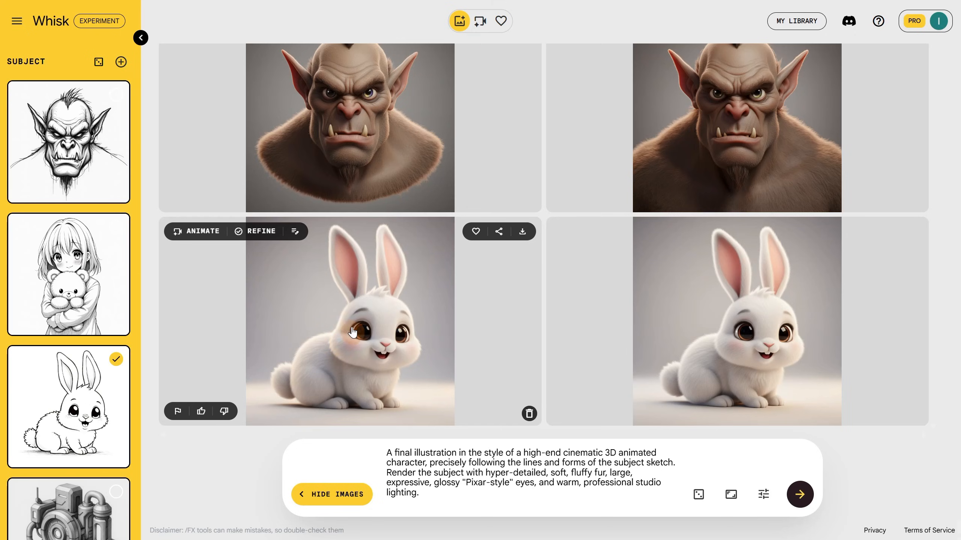
Step: Generate the rabbit sketch from a new high-resolution professional photograph prompt with shallow depth of field (bokeh), sharp focus and a DSLR look
triple_click(442, 463)
text(A final photo in the style of a high-resolution, professional photograph, precisely following the lines and forms of the subject sketch. Depict the subject as a real-world subject or character. The final image should be captured with a shallow depth of field (bokeh) and sharp focus, as if taken with a professional DSLR camera. Professional Photography.)
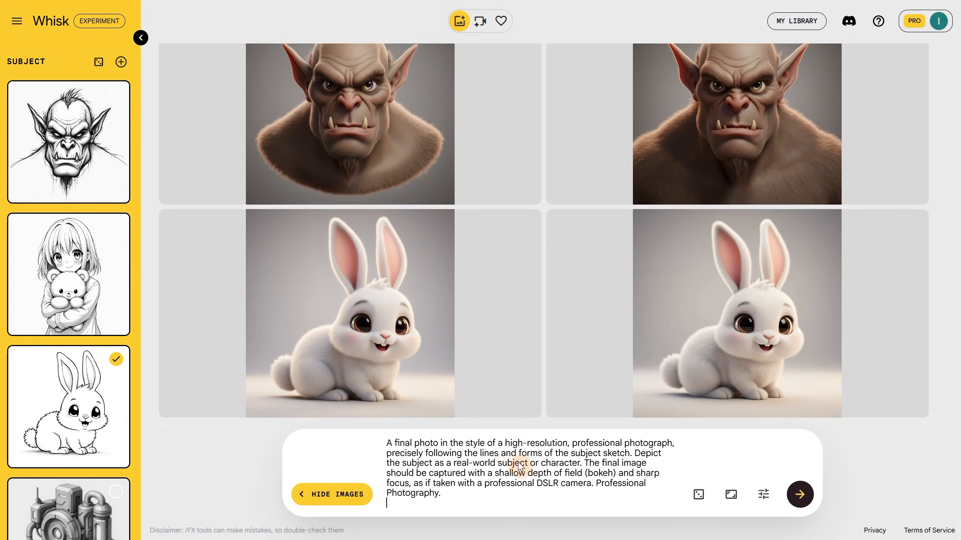
key(Return)
drag(657, 434, 667, 435)
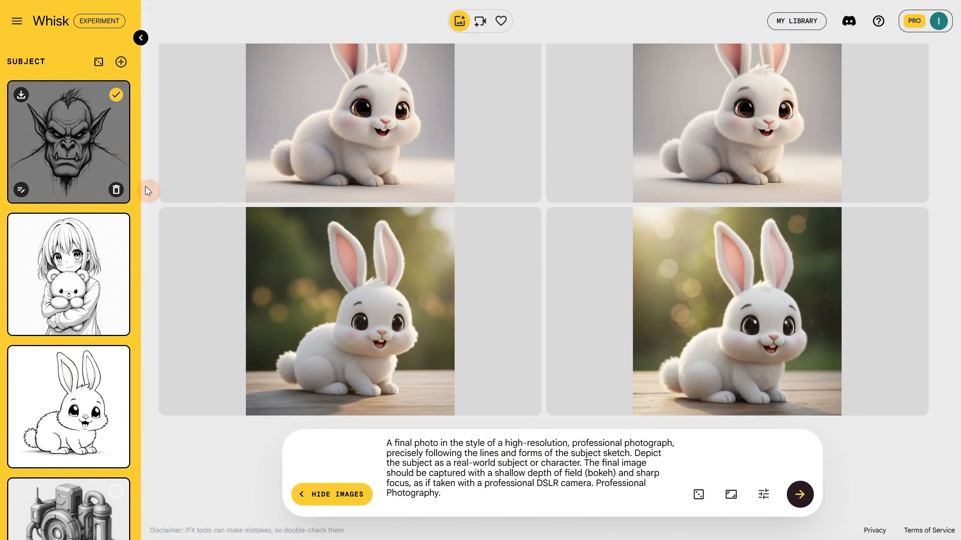
Step: Generate the orc sketch from the same professional photograph prompt and view the first result enlarged
triple_click(416, 449)
text(A final photo in the style of a high-resolution, professional photograph, precisely following the lines and forms of the subject sketch. Depict the subject as a real-world subject or character. The final image should be captured with a shallow depth of field (bokeh) and sharp focus, as if taken with a professional DSLR camera. Professional Photography.)
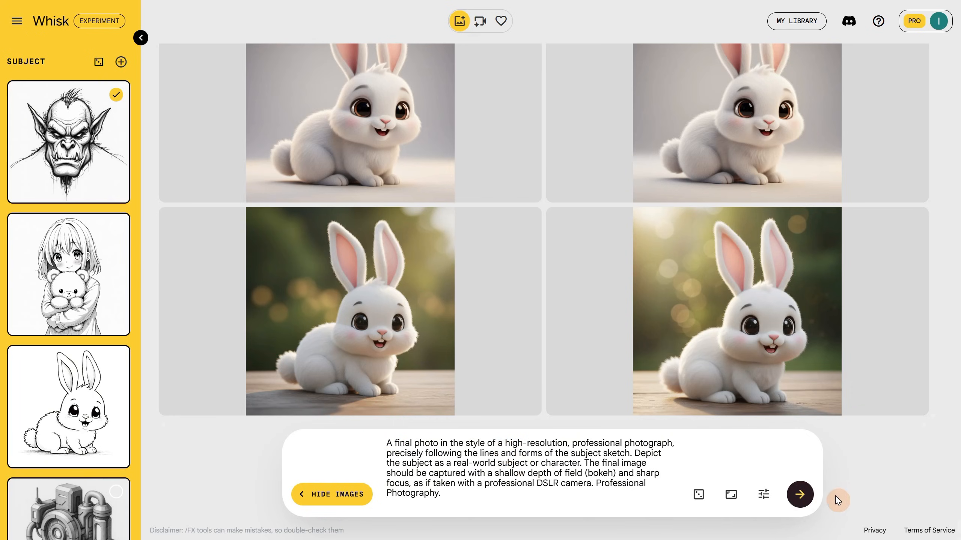
click(799, 499)
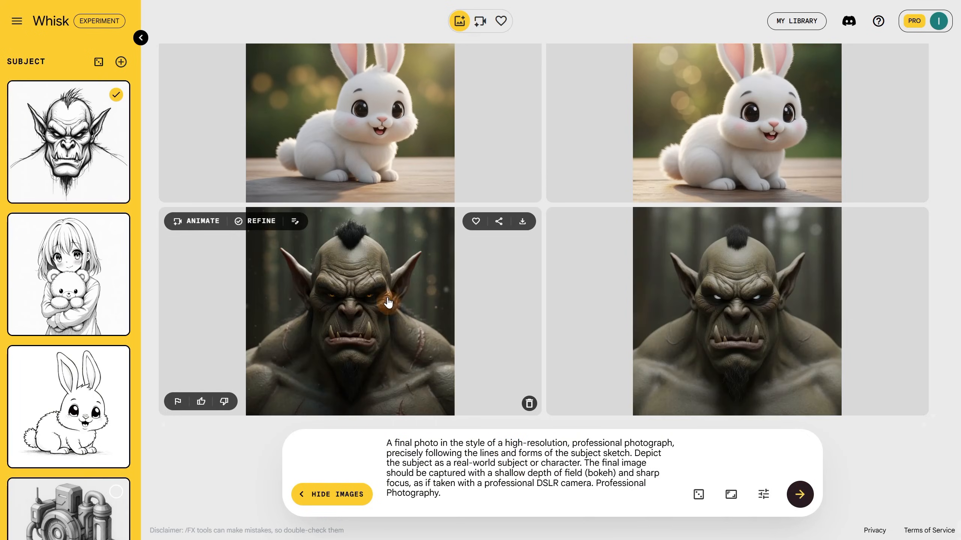
click(387, 308)
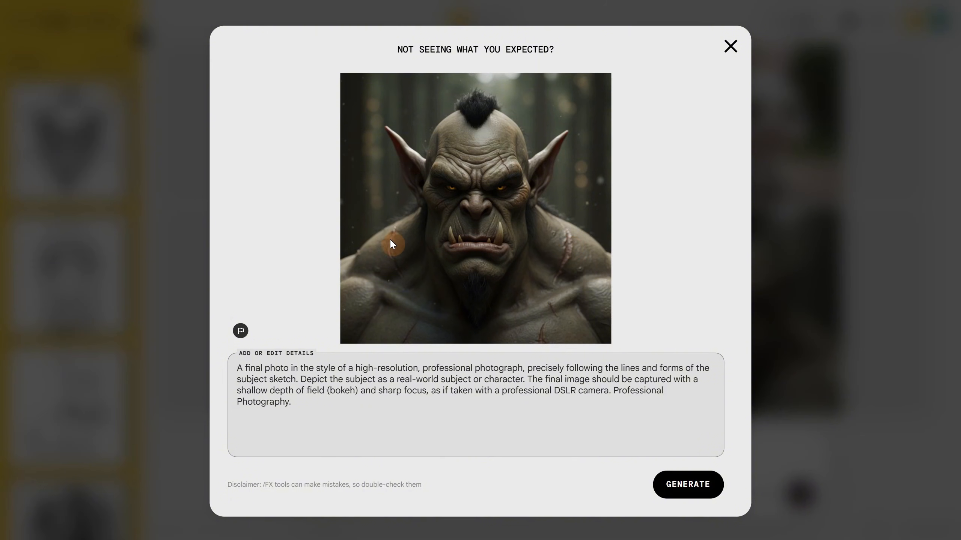
click(729, 47)
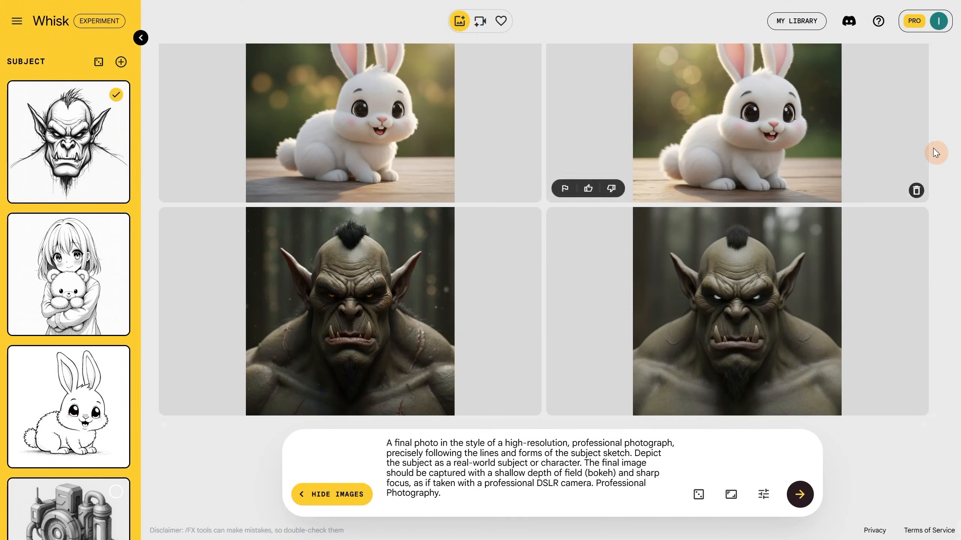
Step: Generate the orc sketch from a modern graphic novel prompt, and the orc and girl sketches from a high-detail anime key visual prompt with crisp cel-shading
click(800, 496)
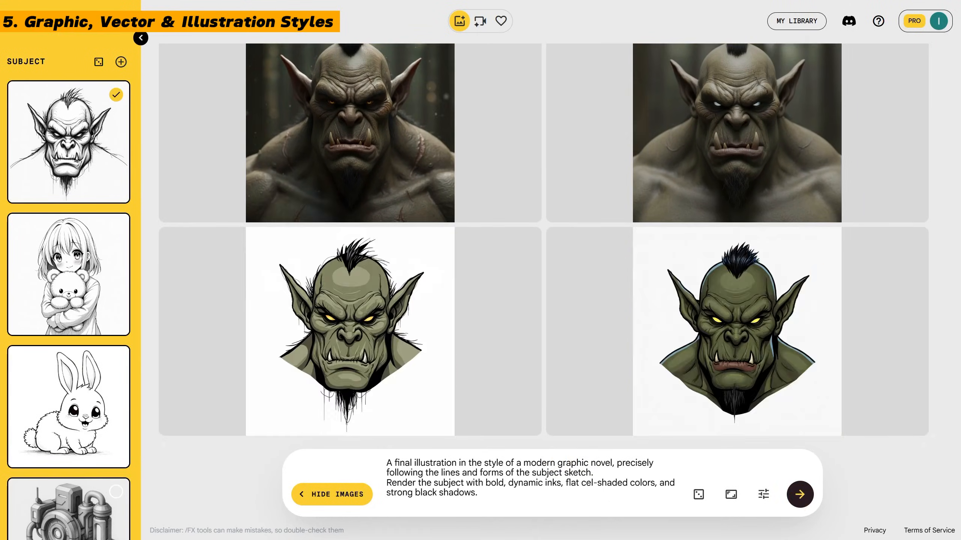
click(489, 482)
key(ctrl+a)
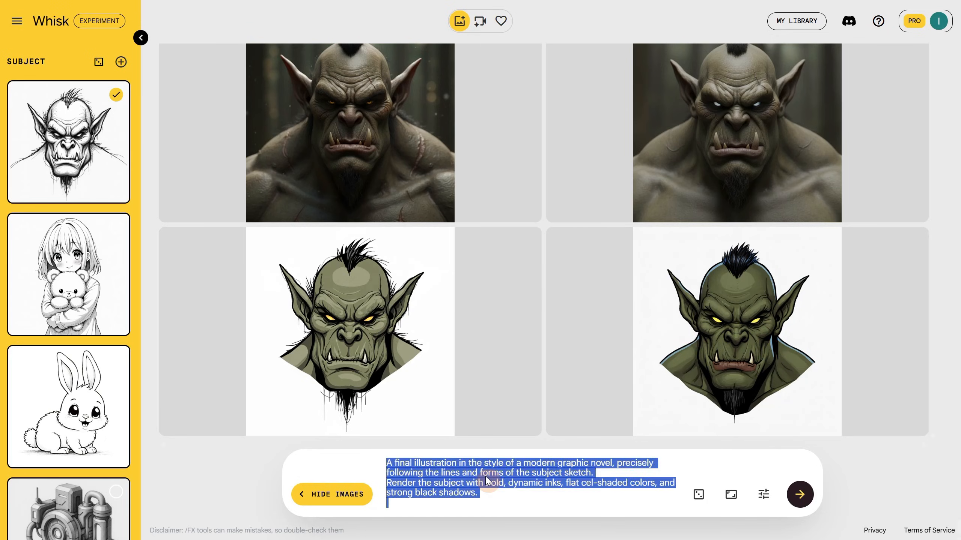
text(A final illustration in the style of a high-detail anime key visual, precisely following the lines and forms of the subject sketch. Render the subject with crisp cel-shading, vibrant colors, clean line art, and dynamic lighting effects.)
click(808, 480)
Step: Add "purple hair, pink teddy bear, fantasy forest behind" to the anime prompt and generate the girl sketch
click(666, 469)
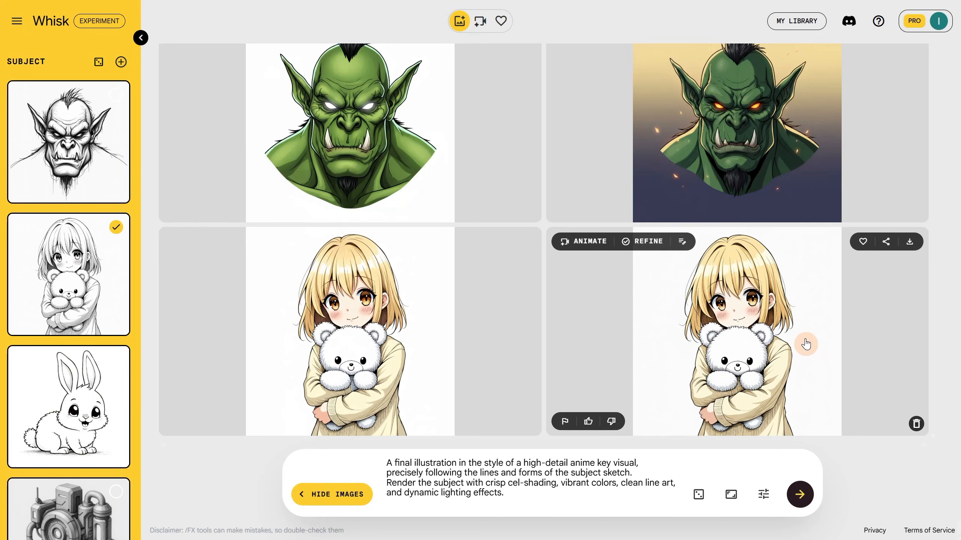
key(ctrl+a)
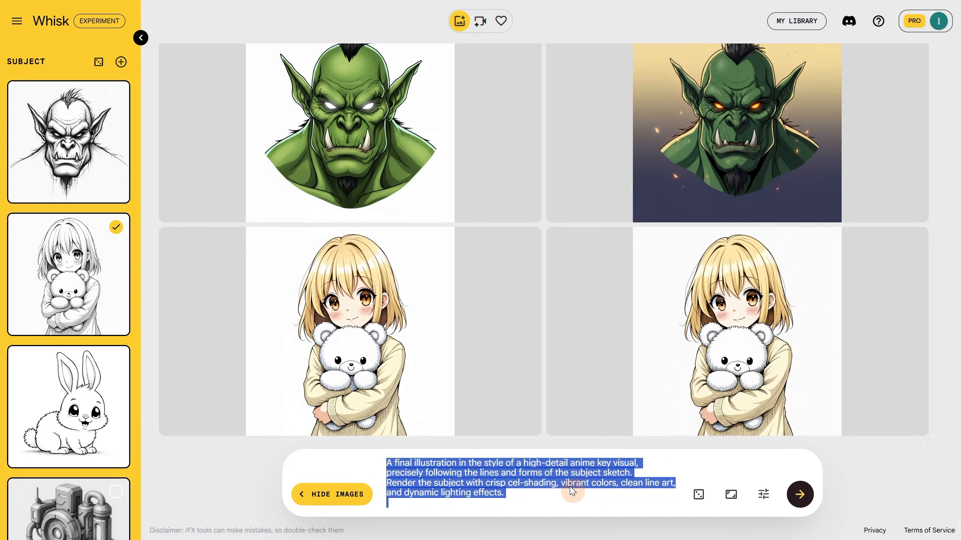
click(552, 499)
text(purple ha)
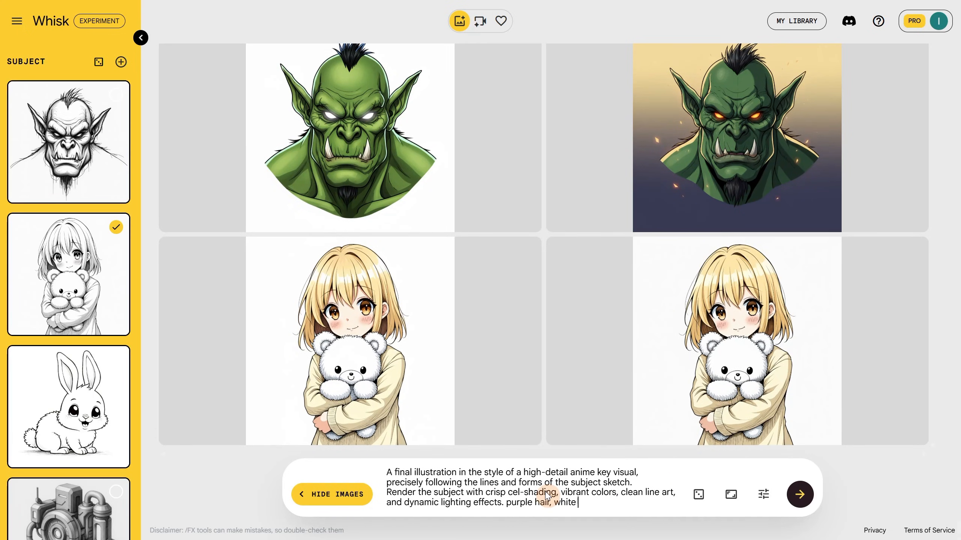
text(ir, pink teddy bear, fantas)
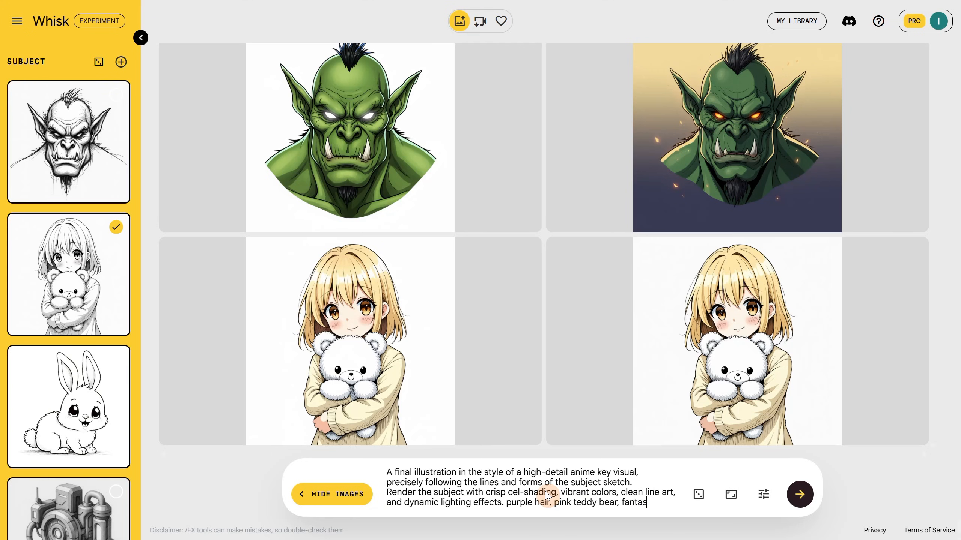
text(y forest behind)
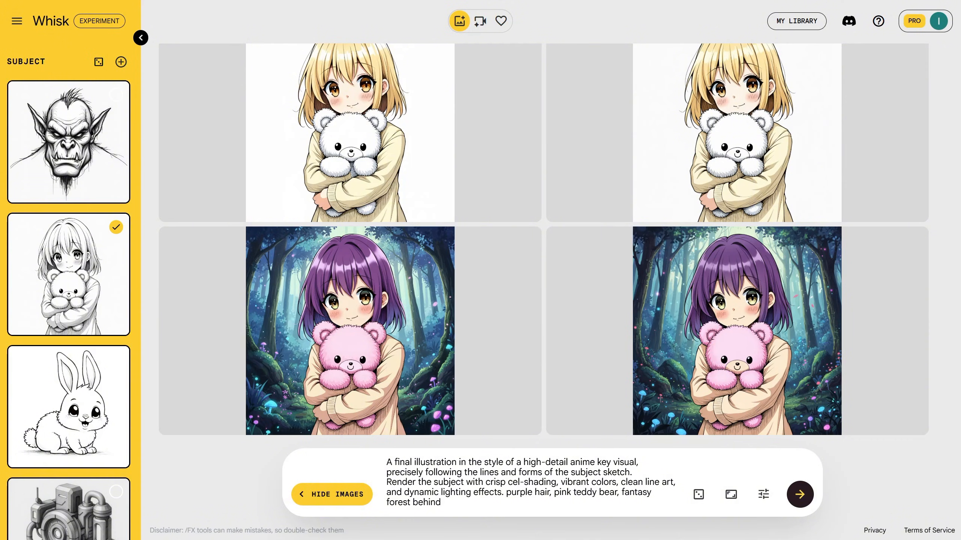
Step: Generate the girl sketch from a new detailed steampunk anime prompt with brass goggles, leather straps and clockwork elements
click(469, 489)
key(ctrl+a)
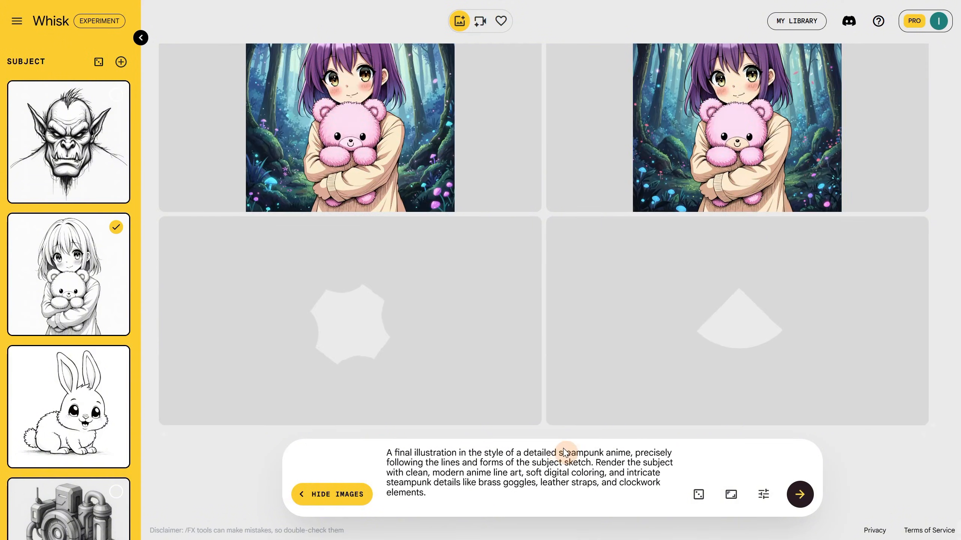
drag(556, 453, 628, 453)
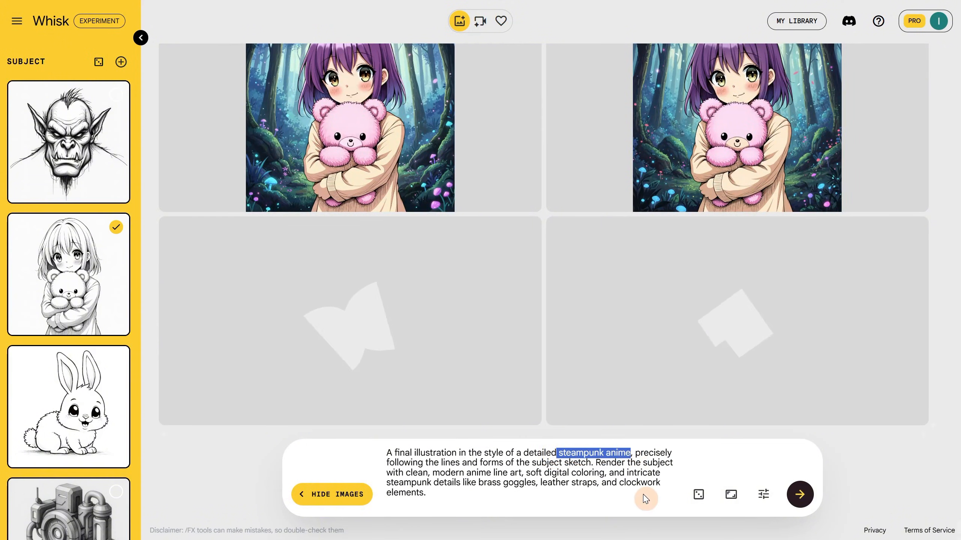
drag(478, 482, 548, 480)
click(561, 483)
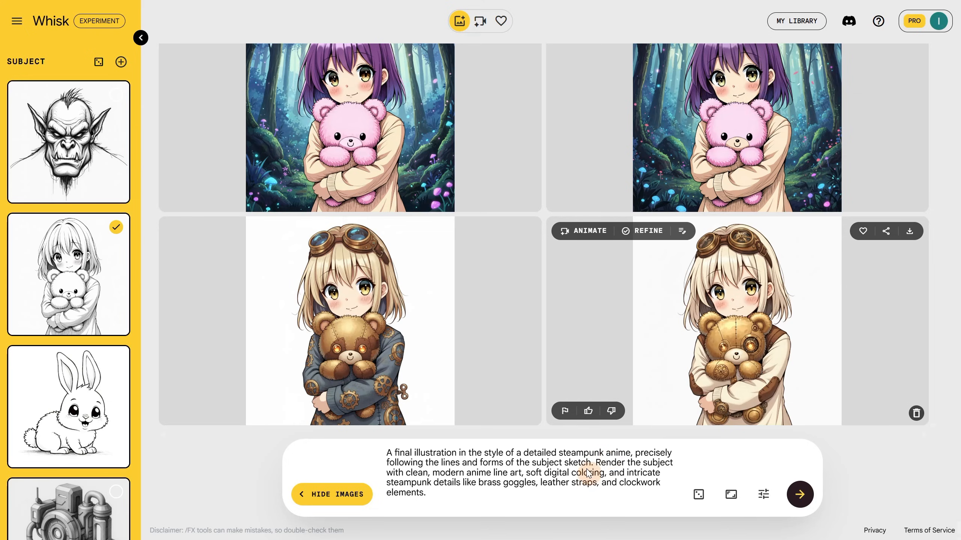
Step: Generate the girl and orc sketches from a new vibrant graffiti street art prompt with bubble letters, spray paint effects, overspray mists and high-impact colors
key(ctrl+a)
text(A final illustration in the style of vibrant graffiti street art, precisely following the lines and forms of the subject sketch. Render the subject with stylized bubble letters or wild style shapes, bold spray paint effects, overspray mists, and bright, high-impact colors.)
click(800, 494)
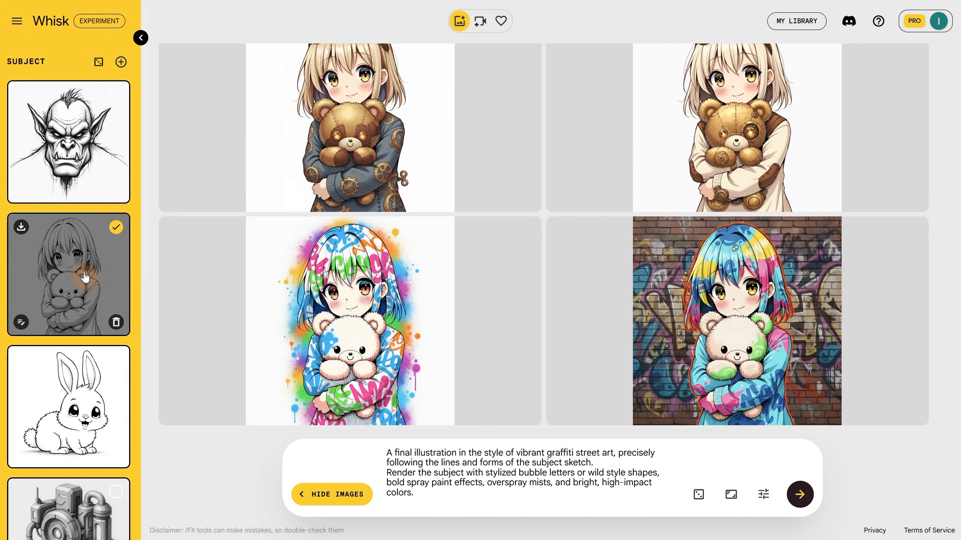
click(116, 227)
click(116, 95)
click(805, 504)
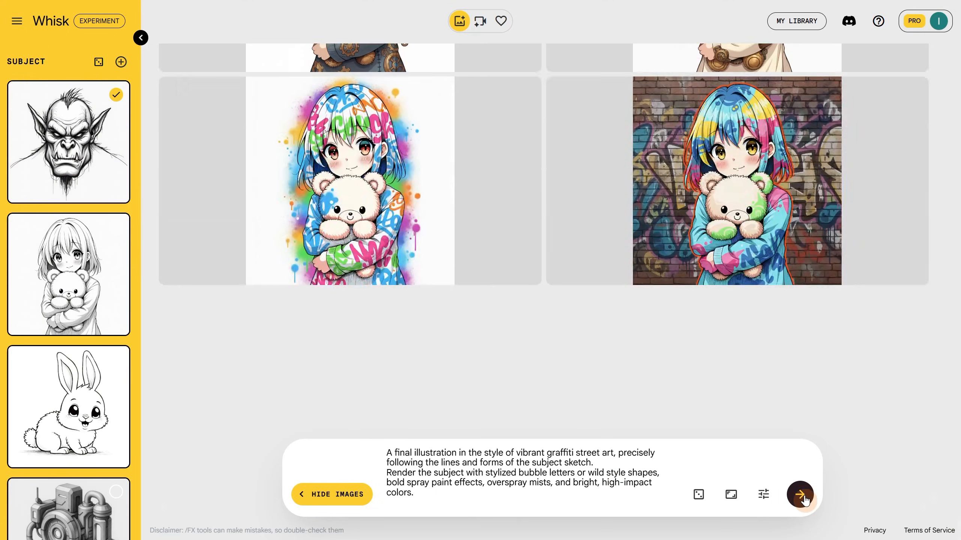
Step: Generate the orc sketch from a new classic children's storybook prompt with soft, muted colors, whimsical details and a lithograph-like hand-drawn texture
key(ctrl+a)
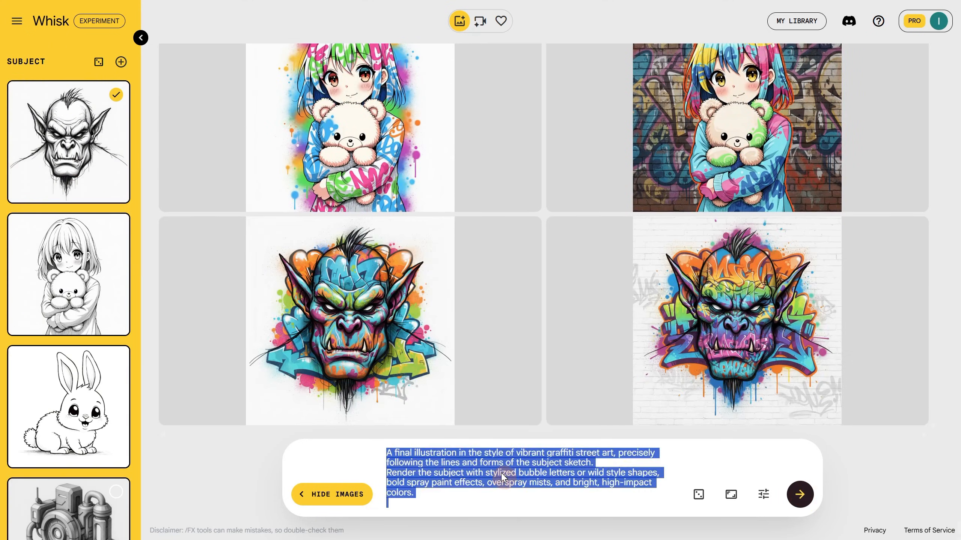
text(A final illustration in the style of a classic children's storybook, precisely following the lines and forms of the subject sketch. Render the subject with soft, muted colors, whimsical details, and a gentle, hand-drawn texture, resembling a lithograph print.)
click(798, 493)
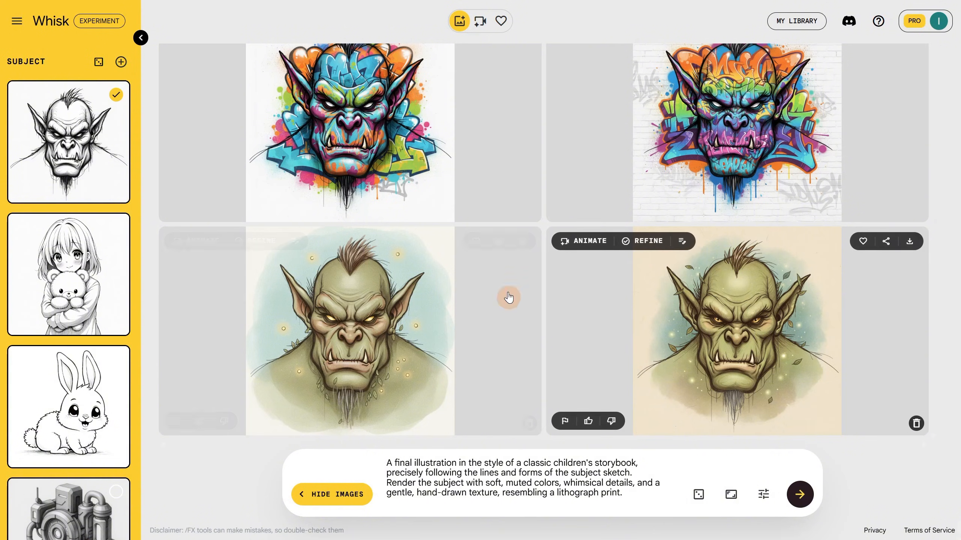
Step: Switch the subject to the rabbit sketch, add "in a forest" to the storybook prompt and generate
click(116, 95)
click(116, 359)
click(641, 495)
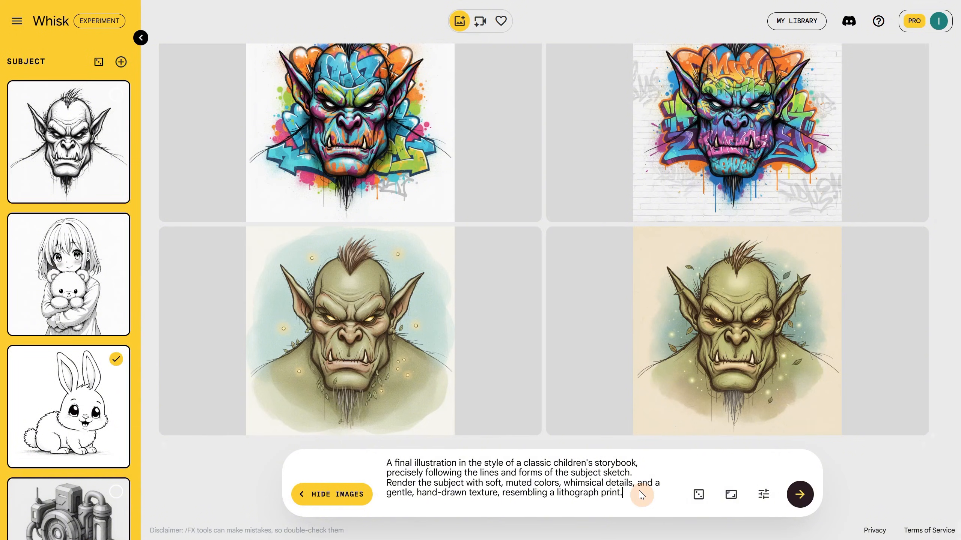
click(799, 495)
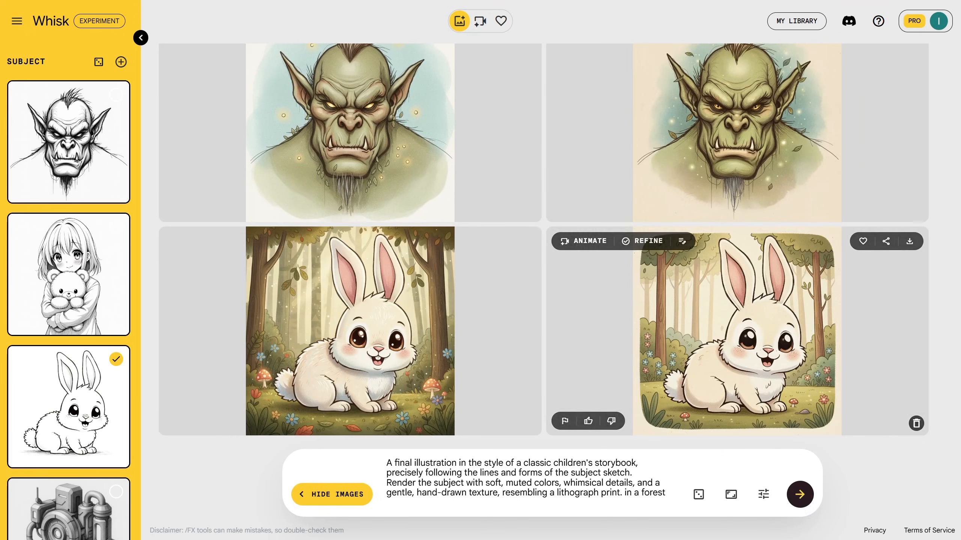
Step: Generate the rabbit sketch from a new minimalist flat design vector prompt with crisp edges, solid color blocks and no gradients or shadows
triple_click(669, 459)
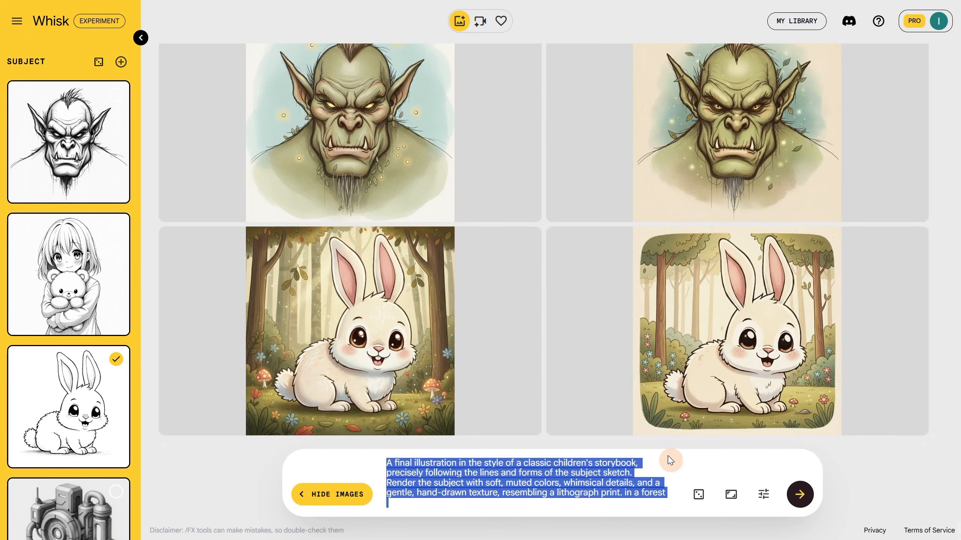
text(A final illustration in the style of minimalist flat design vector art, precisely following the lines and forms of the subject sketch. Render the subject with clean, crisp edges, solid blocks of color, no gradients or shadows, and a simplified, geometric aesthetic.)
key(Return)
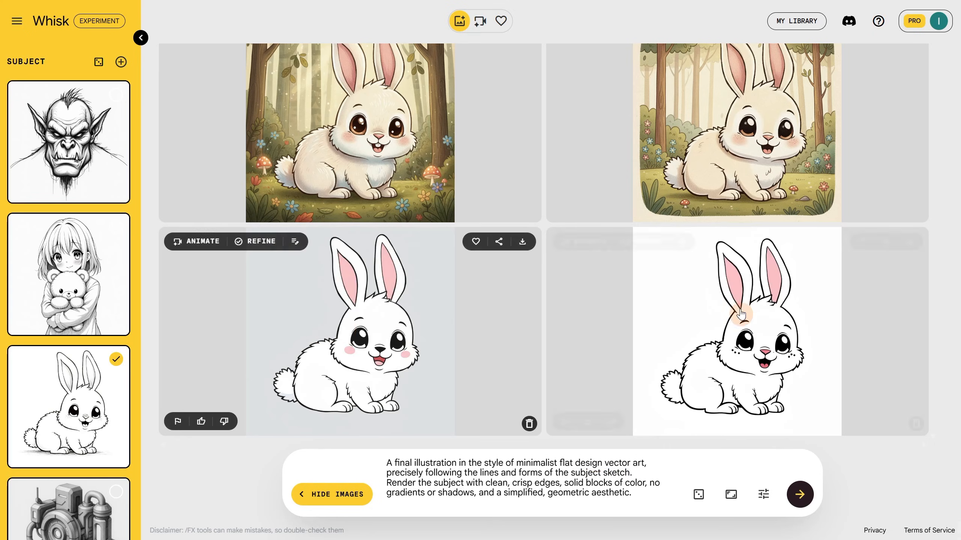
Step: Generate the rabbit and orc sketches from a new 'Corporate Memphis' modern vector art prompt with flat, simple shapes and simplified, modern colors
triple_click(565, 489)
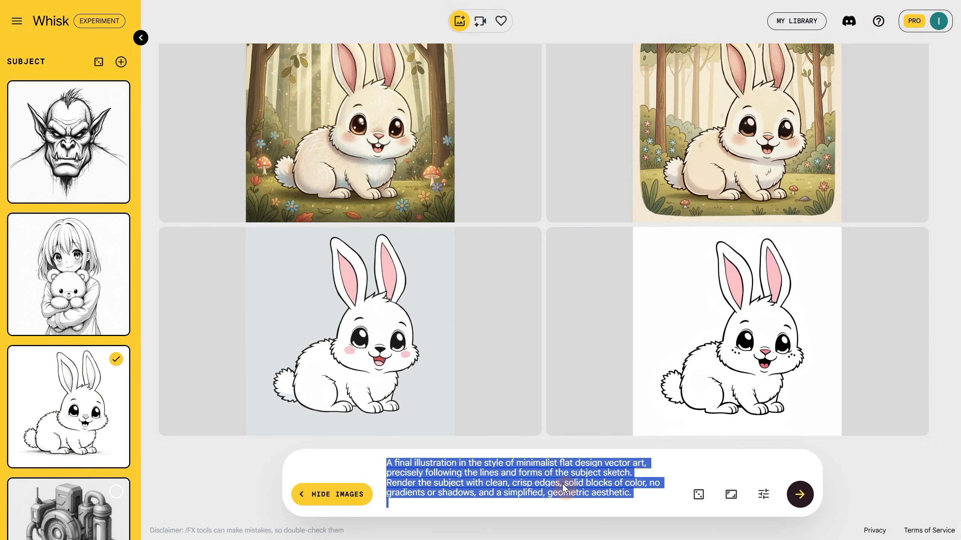
text(A final illustration in the style of 'Corporate Memphis' modern vector art, precisely following the lines and forms of the subject sketch. Render the subject with flat, simple shapes, stylized, simplified, modern colors.)
click(800, 495)
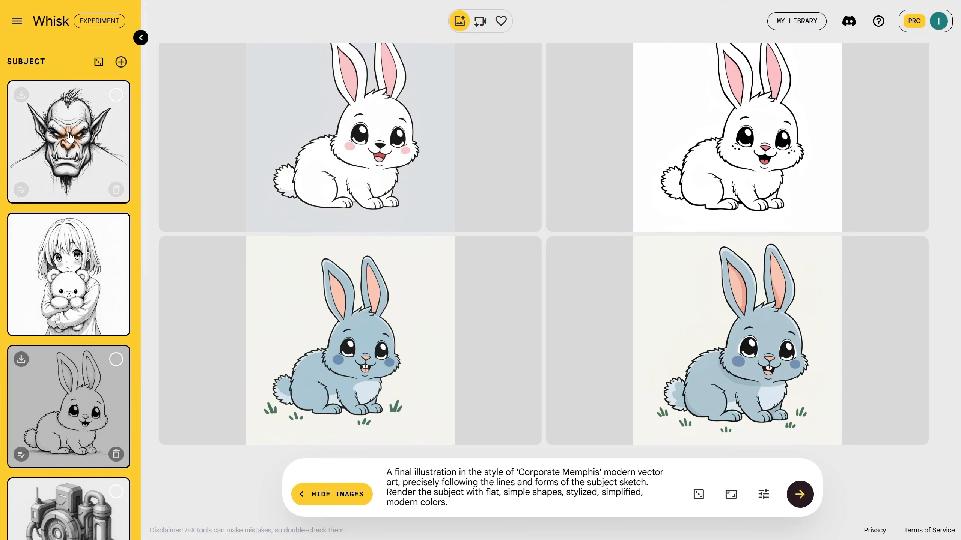
click(116, 94)
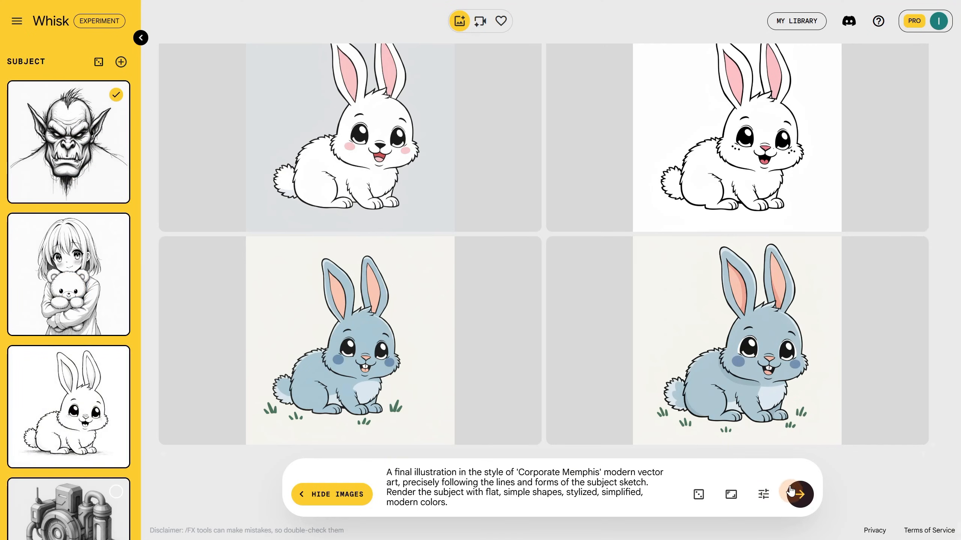
click(800, 495)
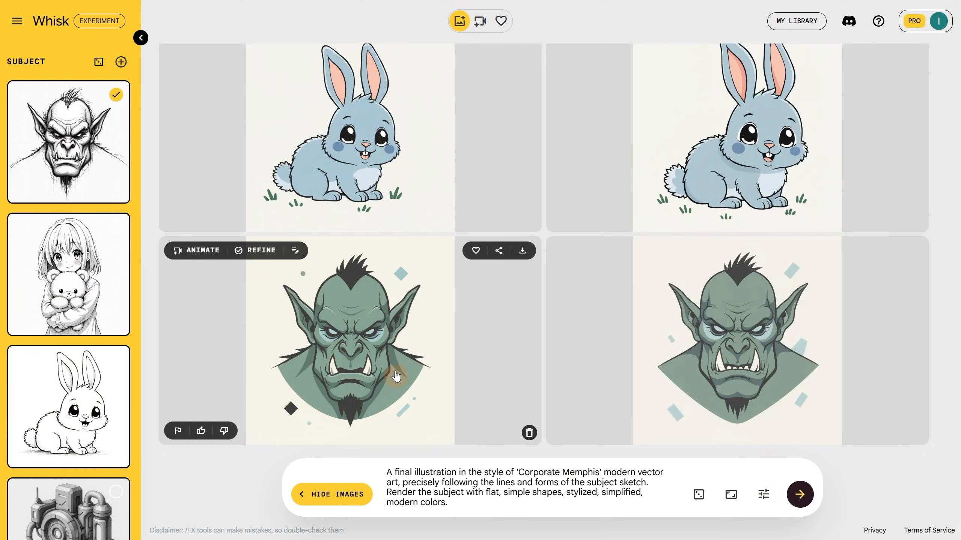
Step: Generate the orc and girl sketches from a realistic photograph prompt showing an open sketchbook on a table with a hand holding a pencil
triple_click(540, 488)
text(A final image in the style of a realistic photograph, which frames the subject sketch. Render the scene as an open sketchbook on a table, where the subject sketch appears as the drawing on the page. Include a realistic hand holding a pencil, actively sketching or resting on the page, to create a believable mockup.)
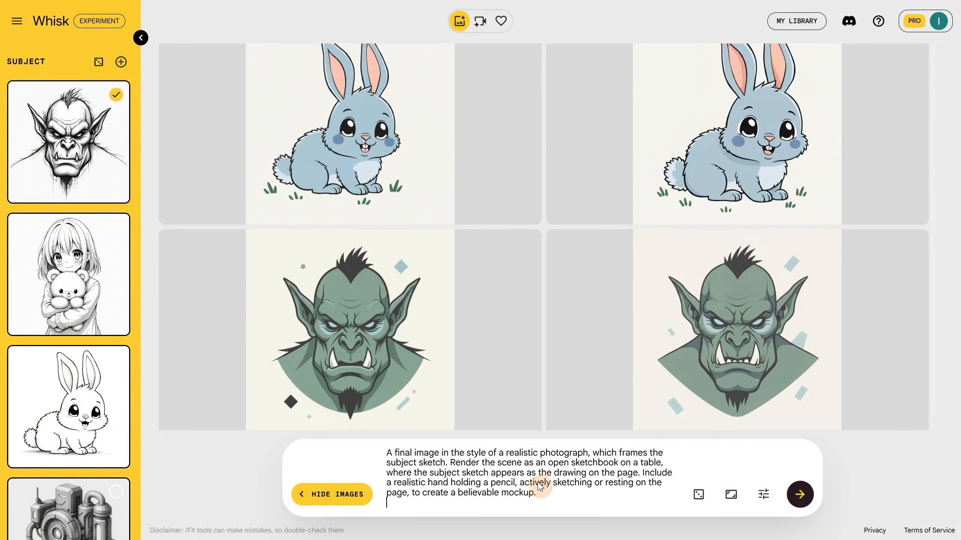
drag(504, 453, 603, 450)
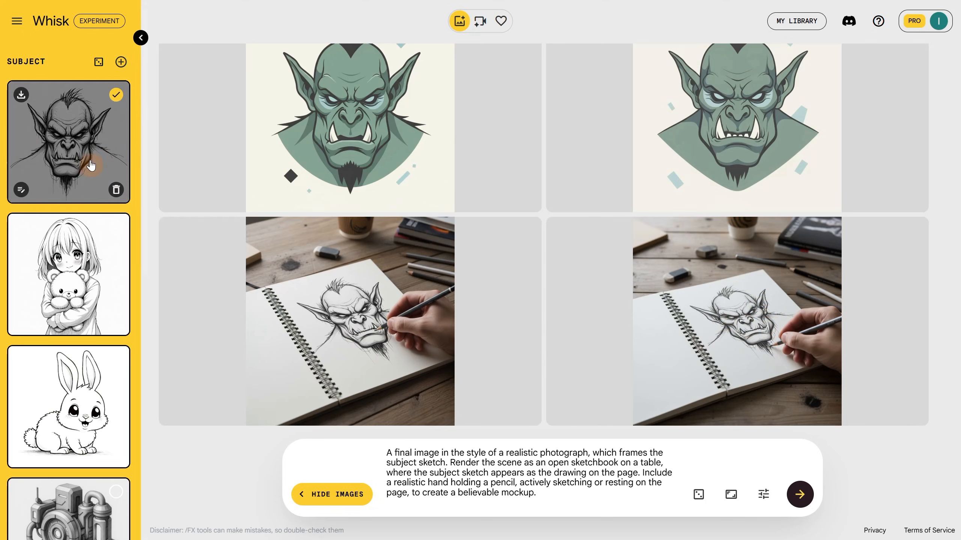
click(86, 149)
click(84, 271)
click(800, 499)
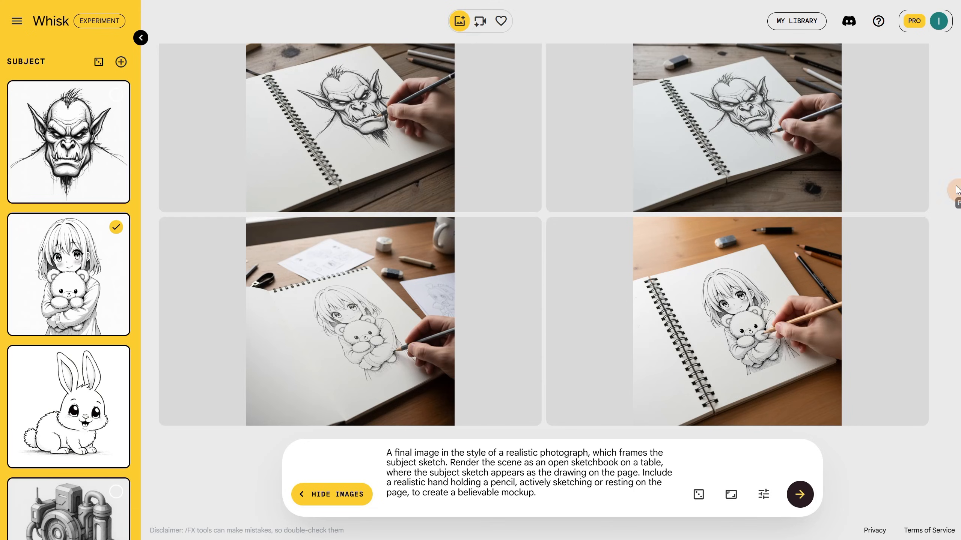
Step: Generate the girl and rabbit sketches from a realistic watercolor-canvas-on-easel mockup prompt with a hand holding a paintbrush, and view the second rabbit result enlarged
key(ctrl+a)
drag(589, 453, 574, 464)
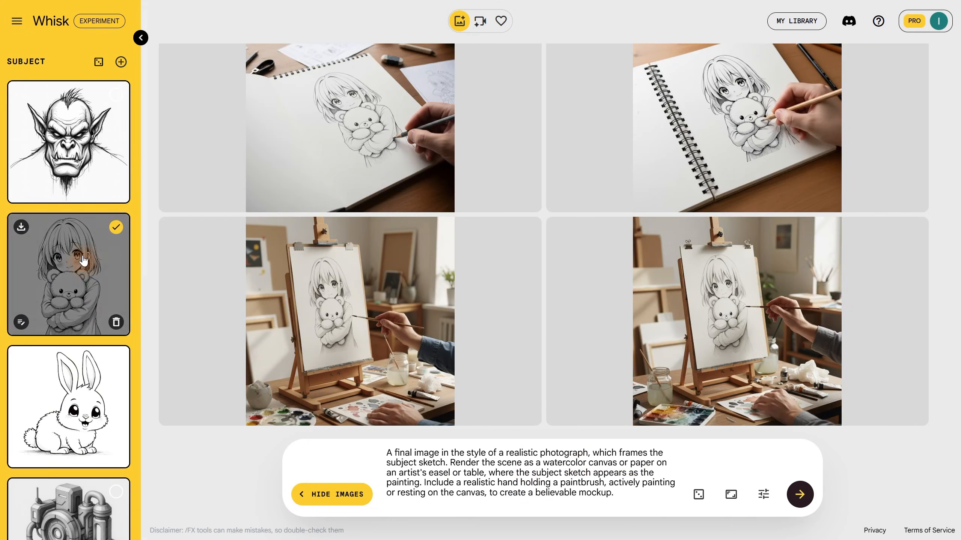
click(68, 405)
click(804, 501)
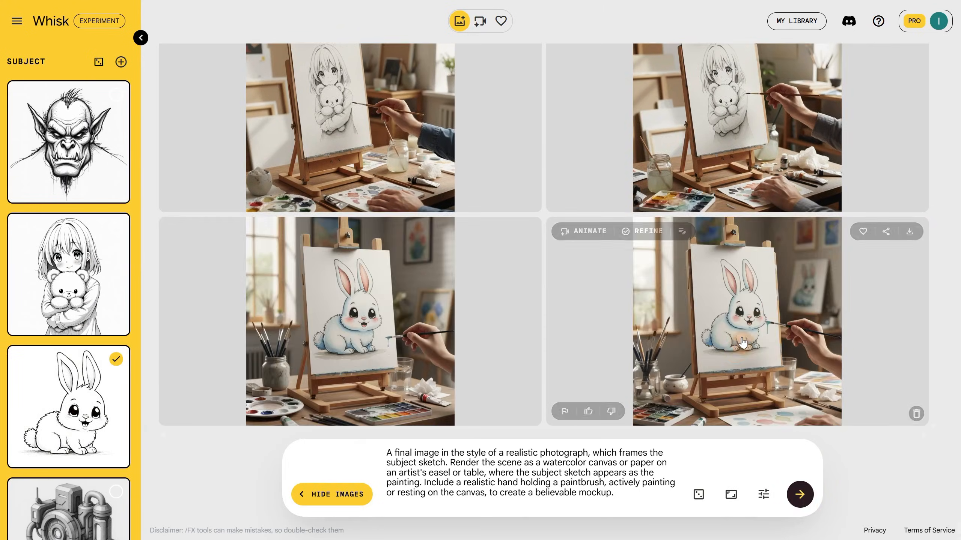
click(735, 349)
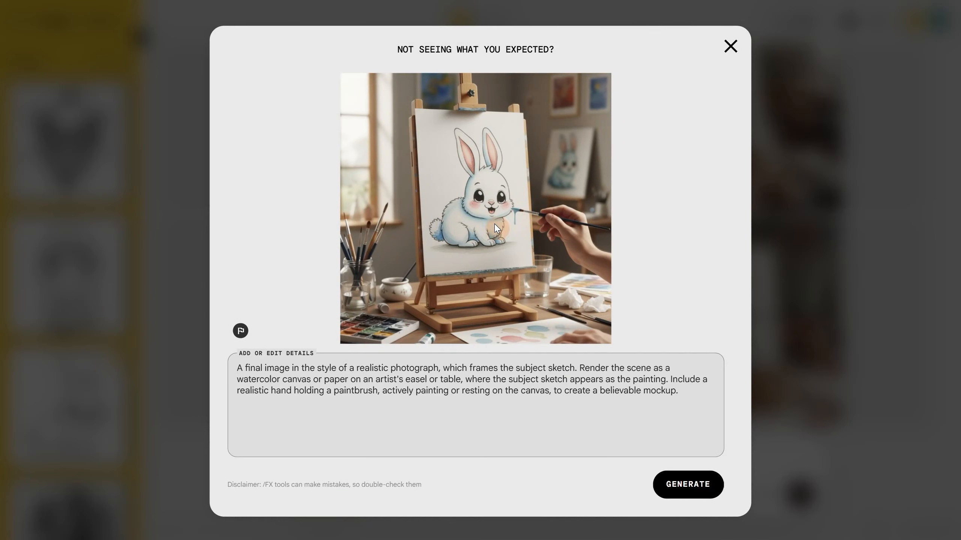
click(734, 52)
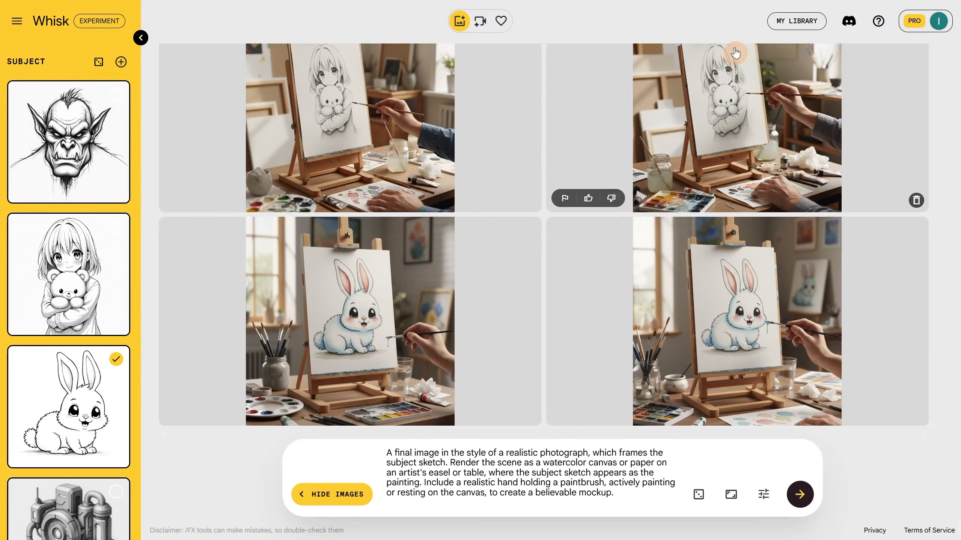
Step: Generate the rabbit and orc sketches from a new vintage Hawaiian or Tiki graphic prompt with bold flowing lines and a limited retro color palette
triple_click(562, 466)
text(A final illustration in the style of a vintage Hawaiian or Tiki graphic, precisely following the lines and forms of the subject sketch. Render the subject with bold, clean, and flowing lines, using only solid shapes and a very limited, retro color palette. The final image should be a flat, elegant, and graphic logo-style design.)
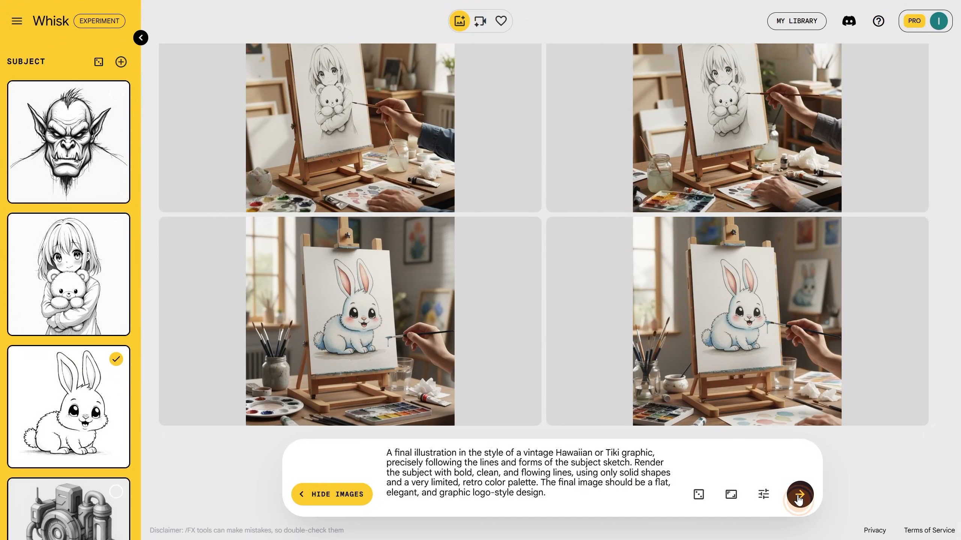
drag(556, 453, 648, 452)
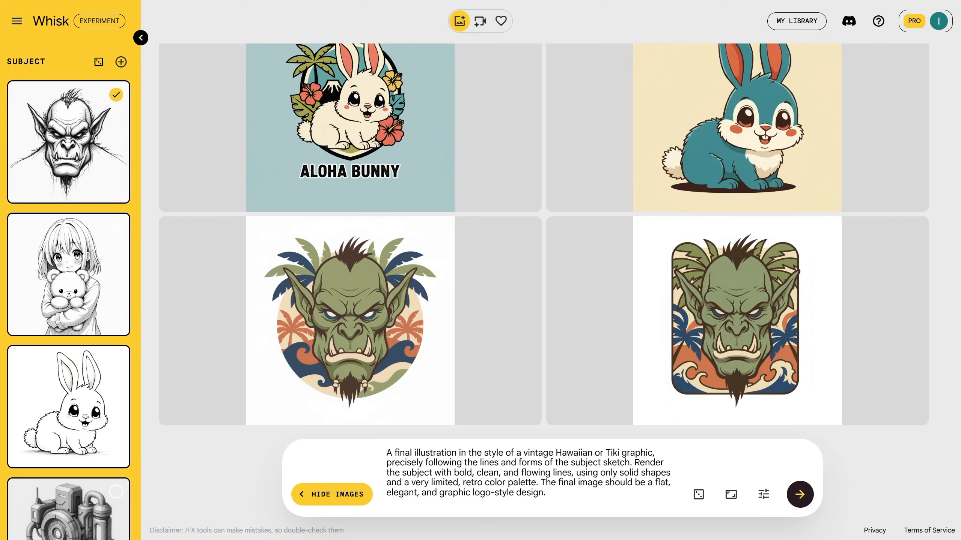
Step: Generate the orc sketch from a modern Ukiyo-e graphic print prompt with a red, black and off-white palette and a distressed screen-print texture
key(ctrl+a)
text(A final illustration in the style of a modern Ukiyo-e graphic print, precisely following the lines and forms of the subject sketch. Render the subject with bold, graphic shapes, a highly limited color palette (like red, black, and off-white), and a heavy, distressed, screen-print texture.)
click(827, 488)
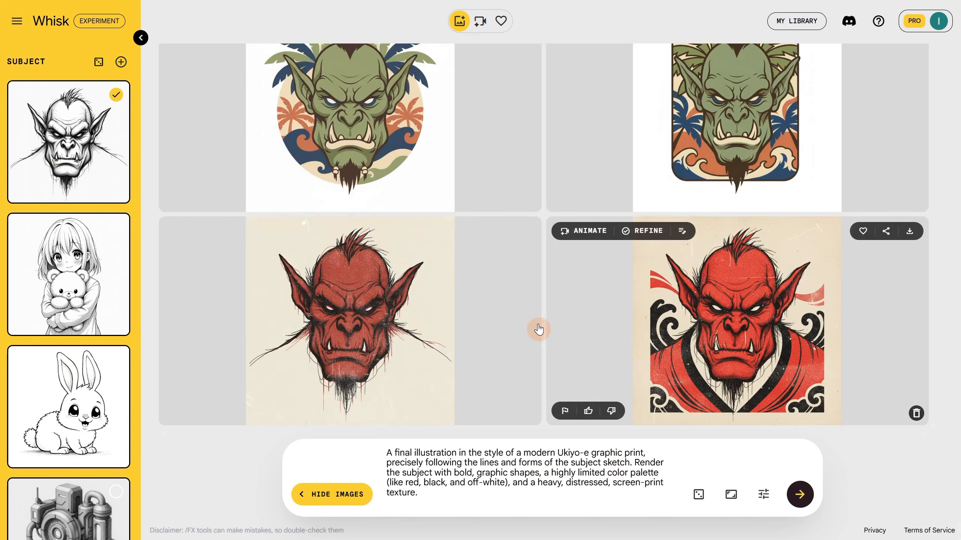
Step: View the second Ukiyo-e orc result enlarged, and regenerate the orc with the prompt's palette changed to orange, black and off-white
click(715, 320)
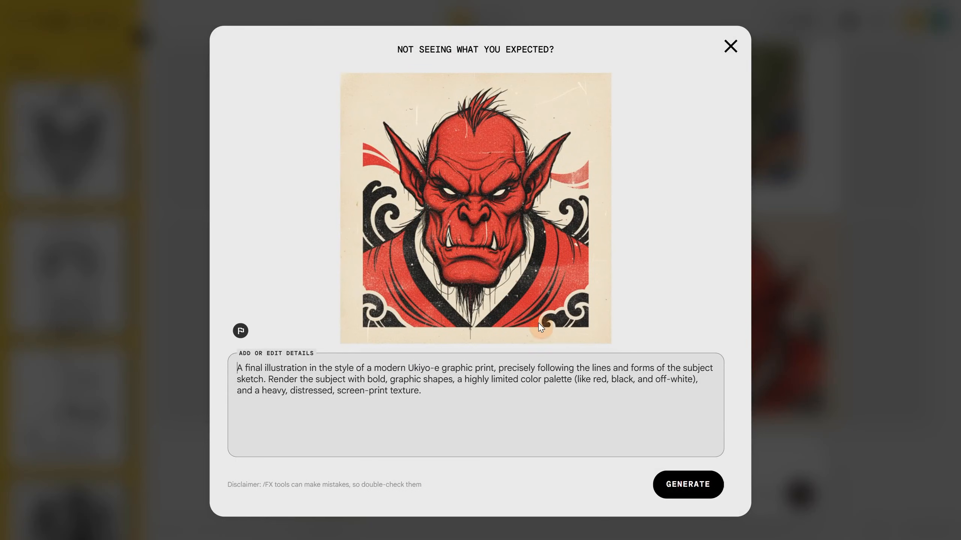
click(839, 310)
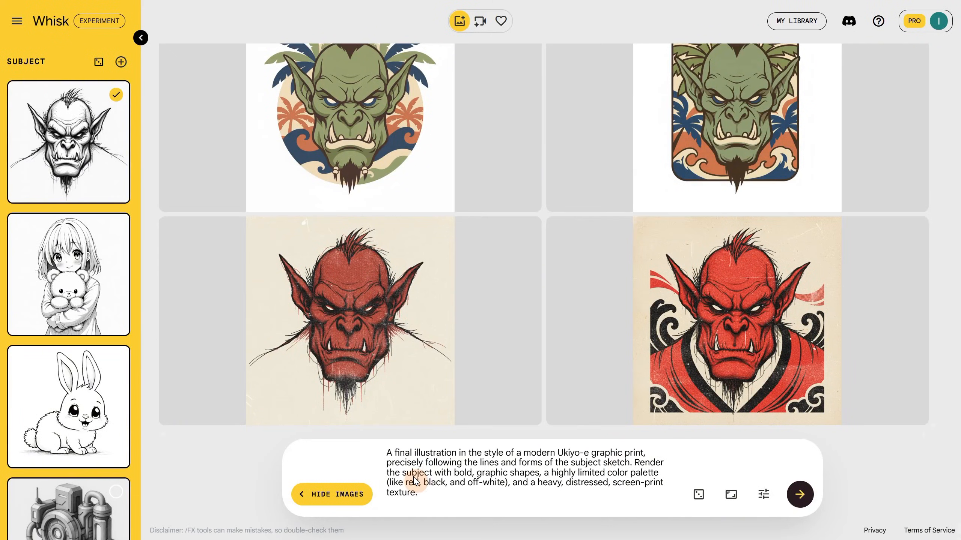
click(808, 499)
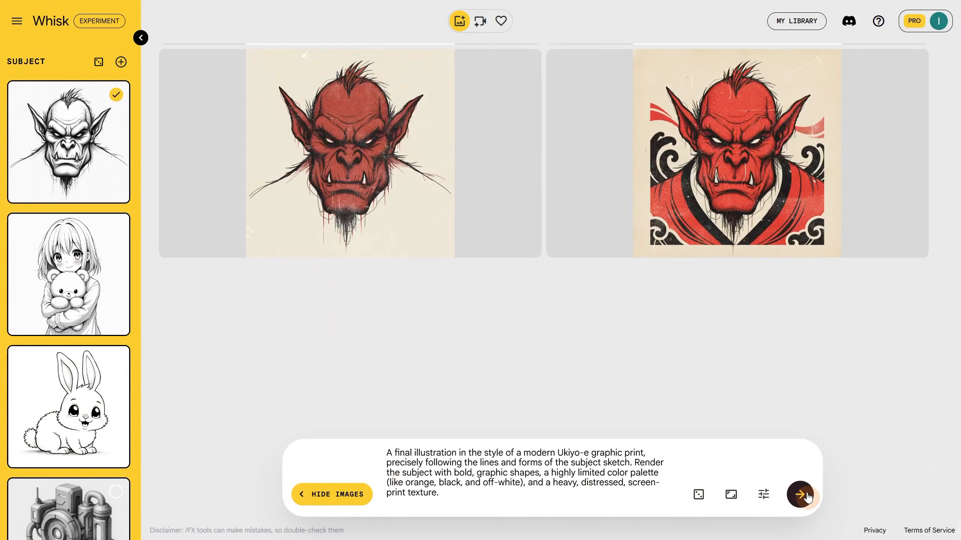
Step: View the first orange orc result enlarged, and generate the orc and girl sketches from a 1980s pop-graffiti prompt with halftone dots and radiating action lines
click(358, 344)
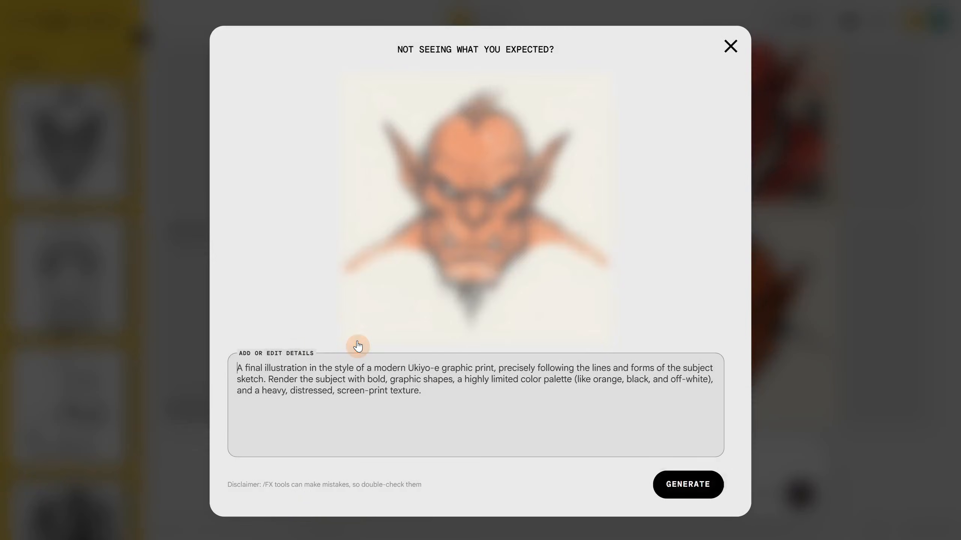
click(839, 374)
key(ctrl+a)
text(A final illustration in the style of 1980s pop-graffiti art, precisely following the lines and forms of the subject sketch. Render the subject with thick, bold, black outlines, a limited, high-contrast color palette, halftone dot textures, and energetic, radiating action lines.)
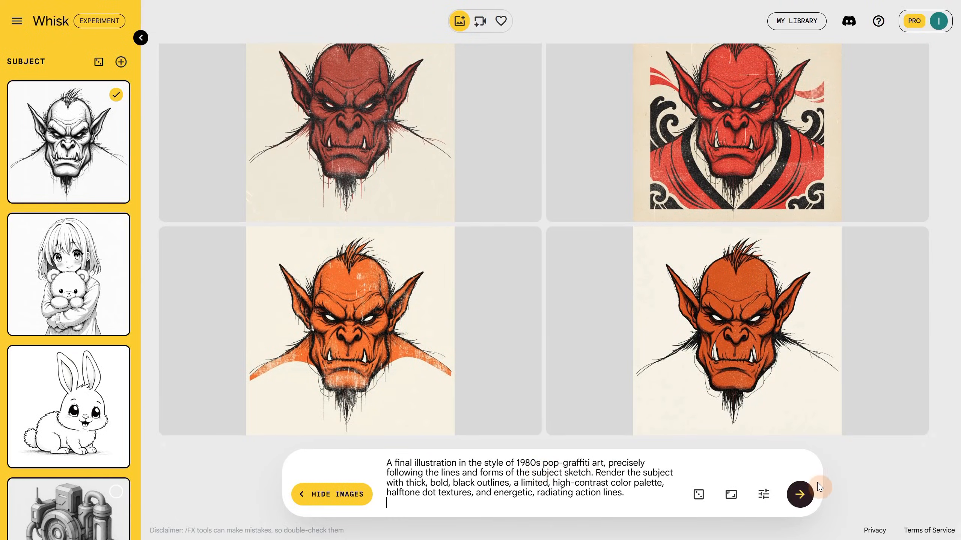
click(808, 499)
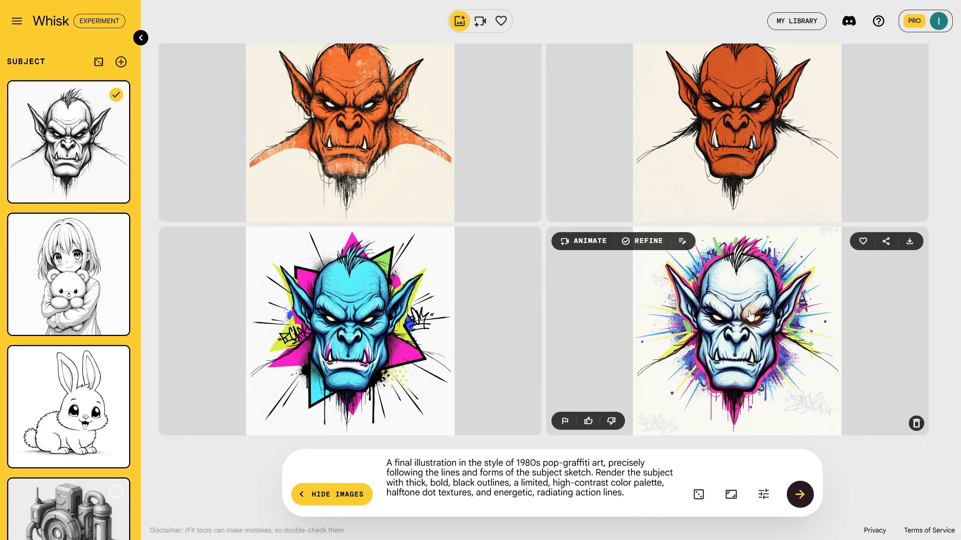
click(81, 242)
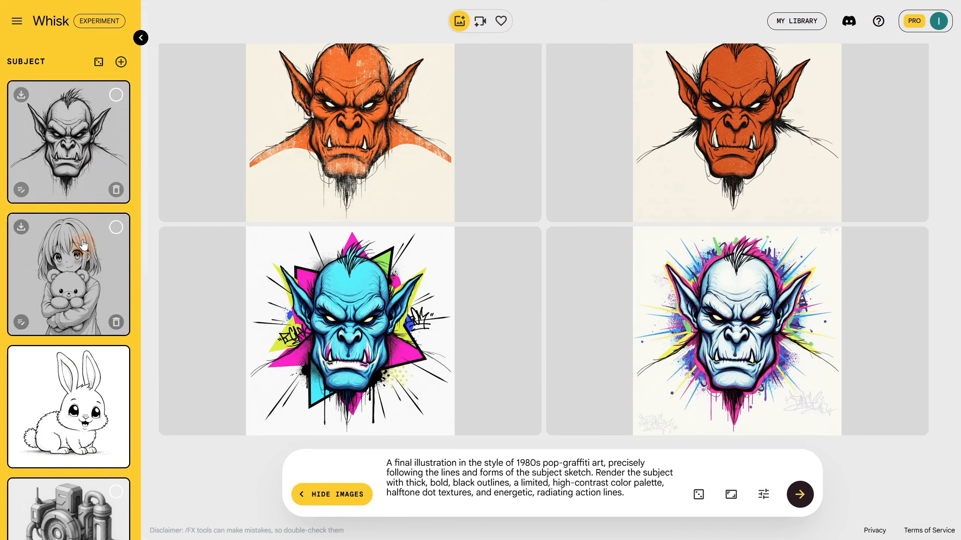
click(801, 504)
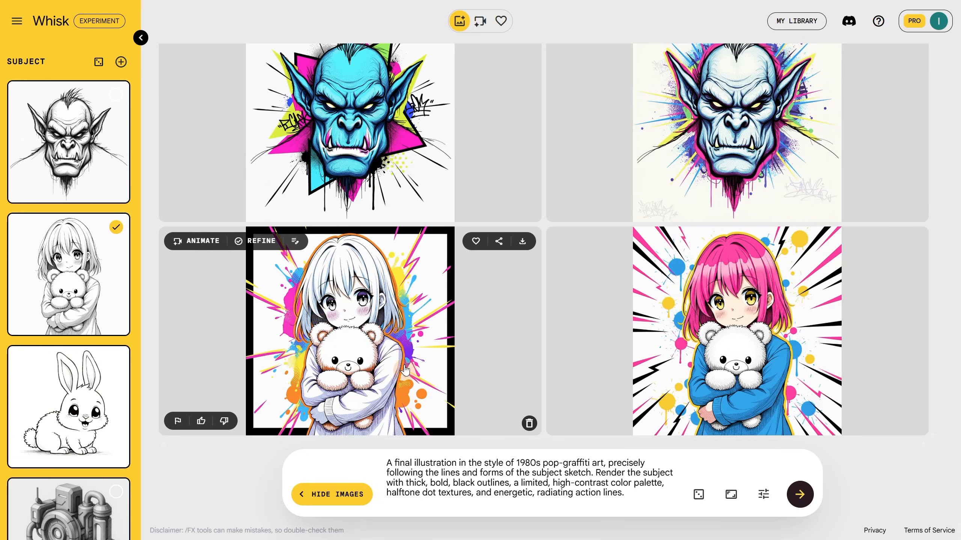
Step: Generate the girl and orc sketches from a graphic t-shirt design prompt with bold clean outlines and a limited, punchy screen-printing palette
triple_click(482, 479)
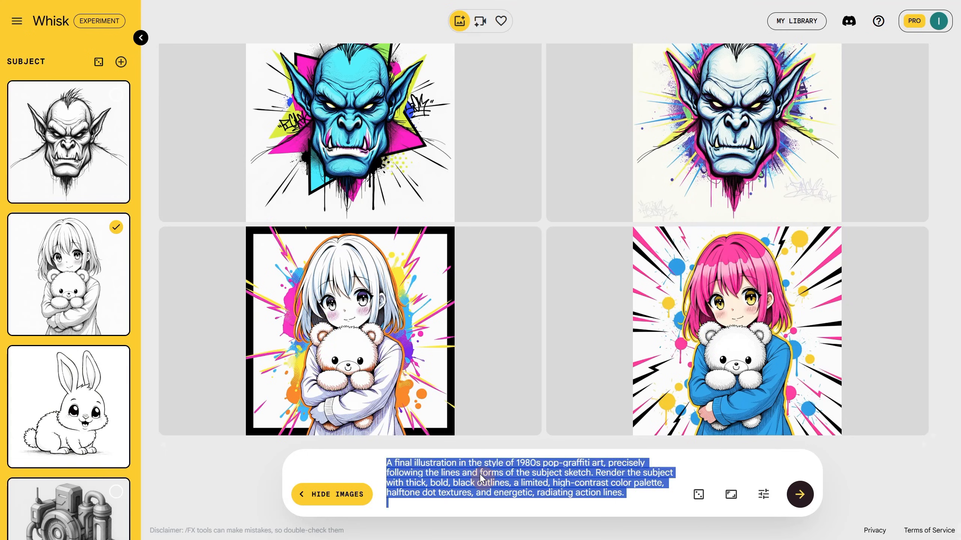
text(A final illustration in the style of a graphic t-shirt design, precisely following the lines and forms of the subject sketch. Render the subject with bold, clean outlines, high-contrast shading, and a limited, punchy color palette suitable for screen printing.)
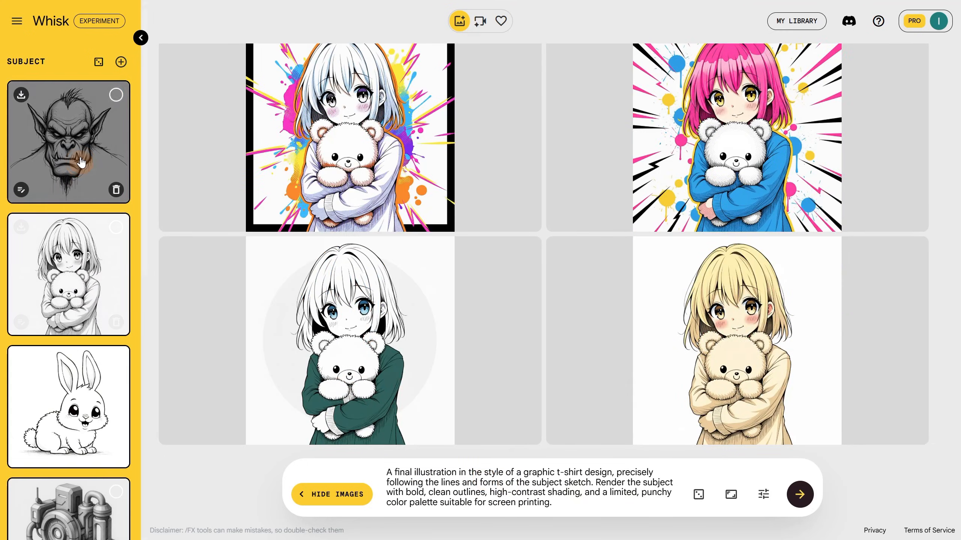
click(81, 162)
click(800, 495)
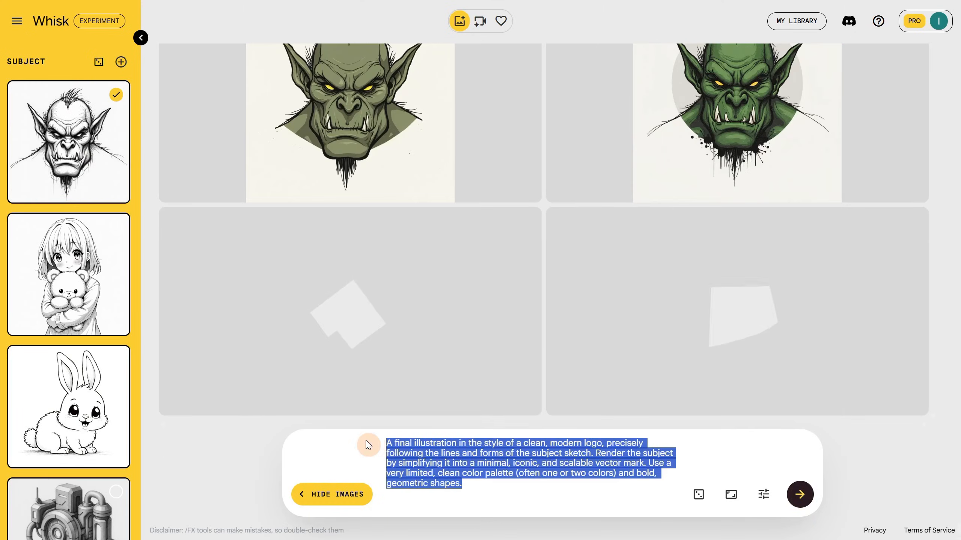
Step: Generate the orc and bottle sketches from a clean, modern logo prompt asking for a minimal, scalable vector mark with bold geometric shapes
click(517, 480)
drag(547, 444, 615, 445)
click(562, 488)
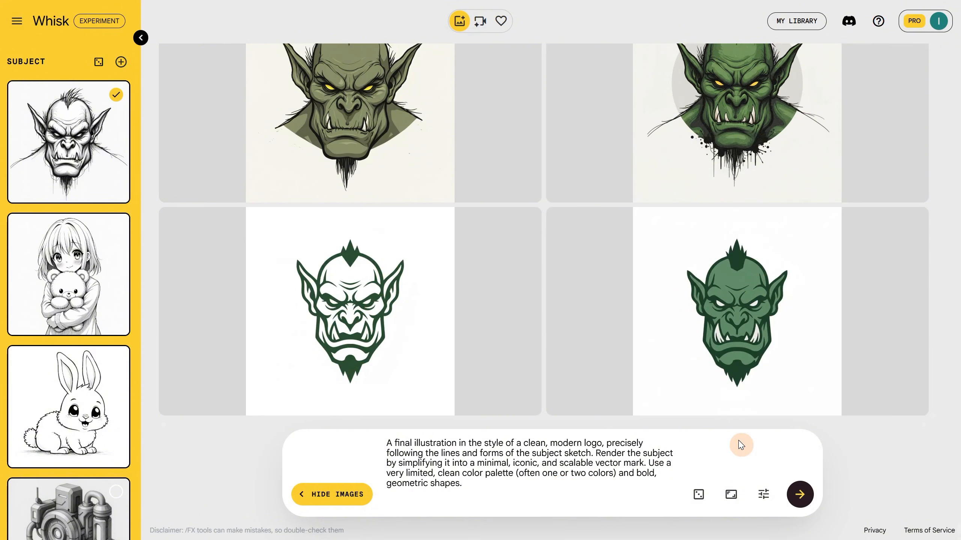
click(801, 503)
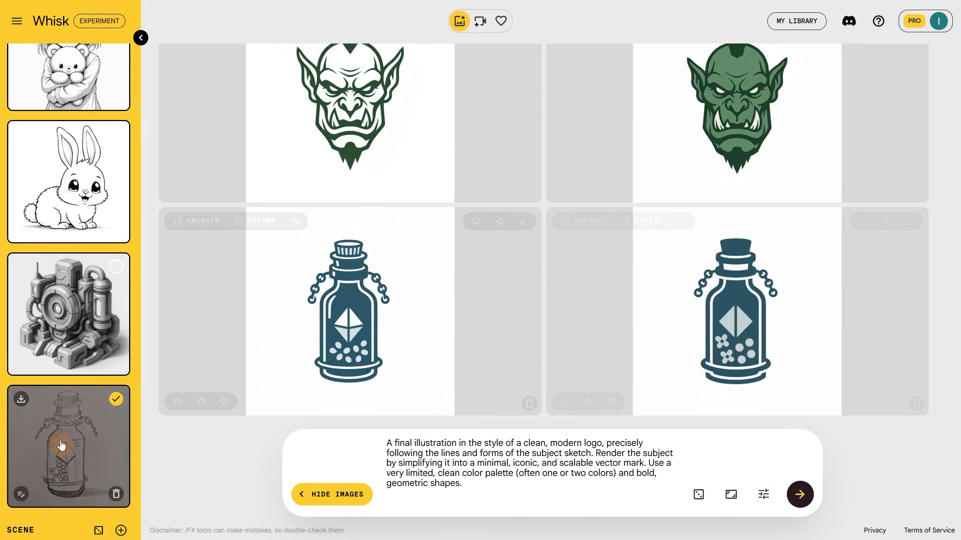
Step: Generate the bottle and machine sketches from a technical cutaway diagram prompt with labeled inner workings, and view the second result of each enlarged
click(490, 473)
key(ctrl+a)
text(A final illustration in the style of a technical cutaway diagram, precisely following the lines and forms of the subject sketch. Render the subject with a portion of its outer shell removed to reveal the intricate, labeled inner workings and components, using clean lines and functional color-coding.)
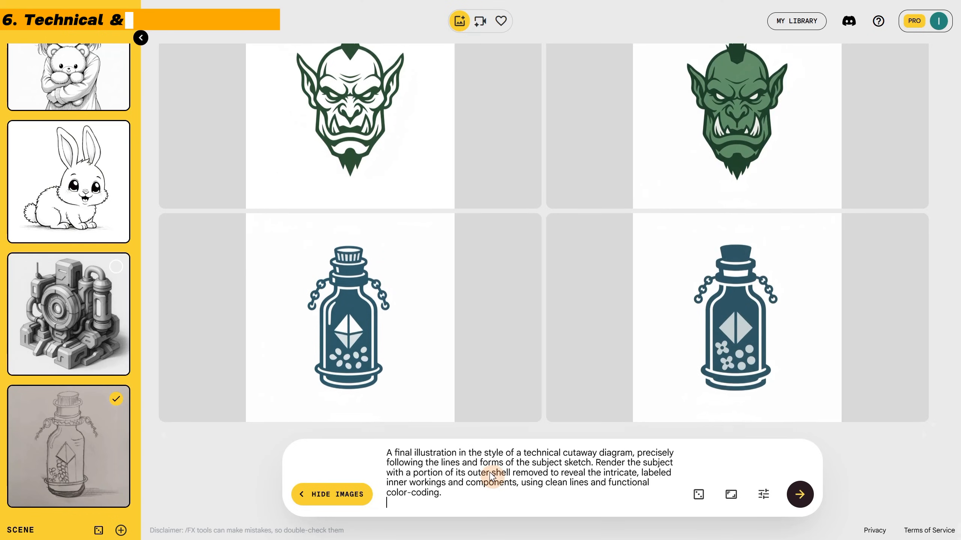
click(800, 499)
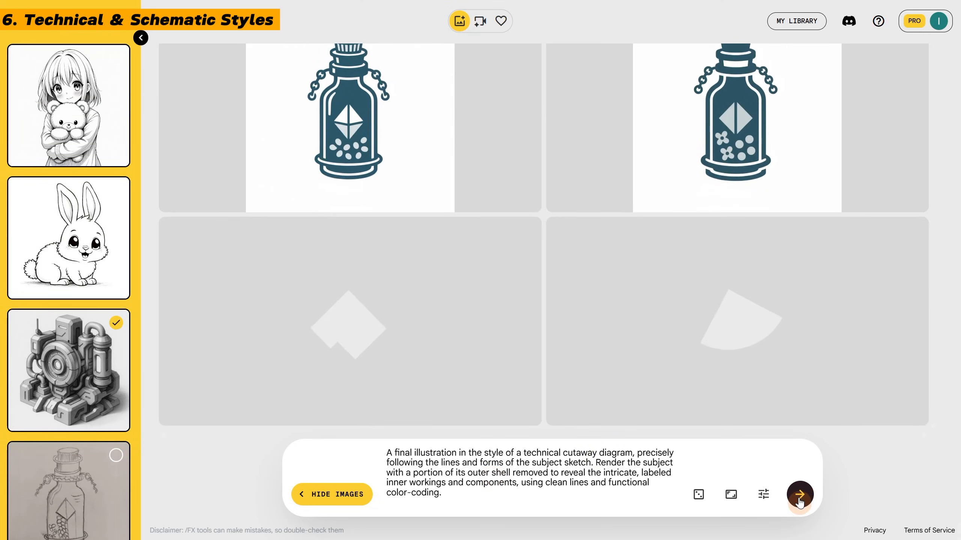
click(800, 500)
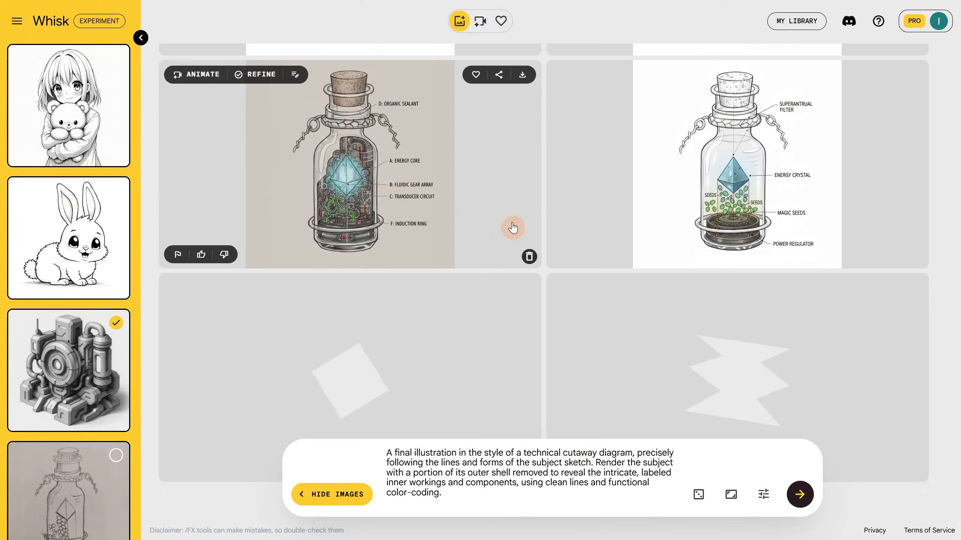
click(781, 216)
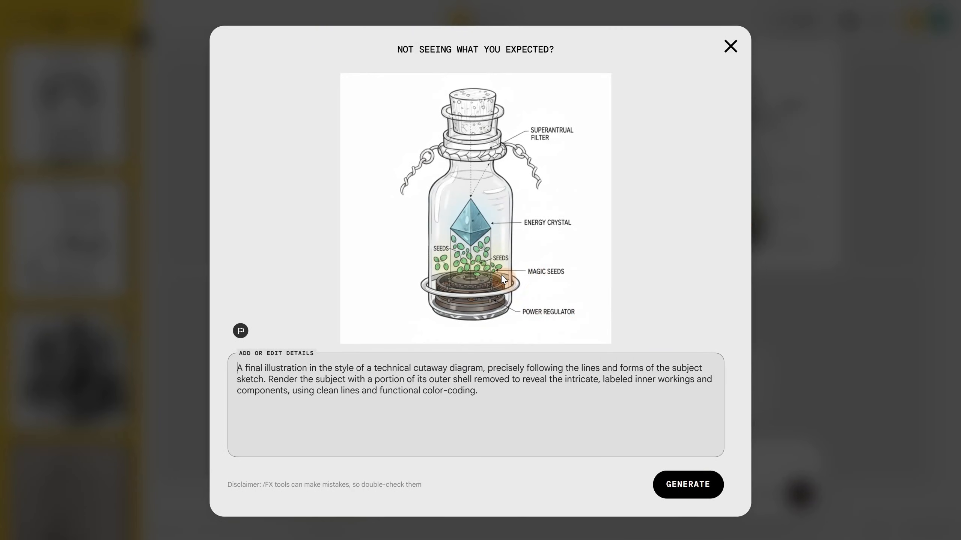
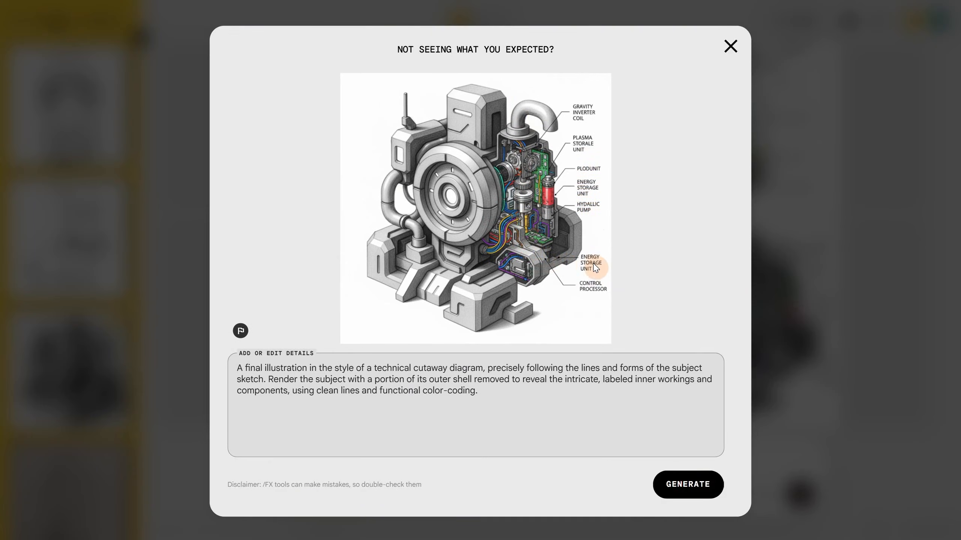
click(732, 48)
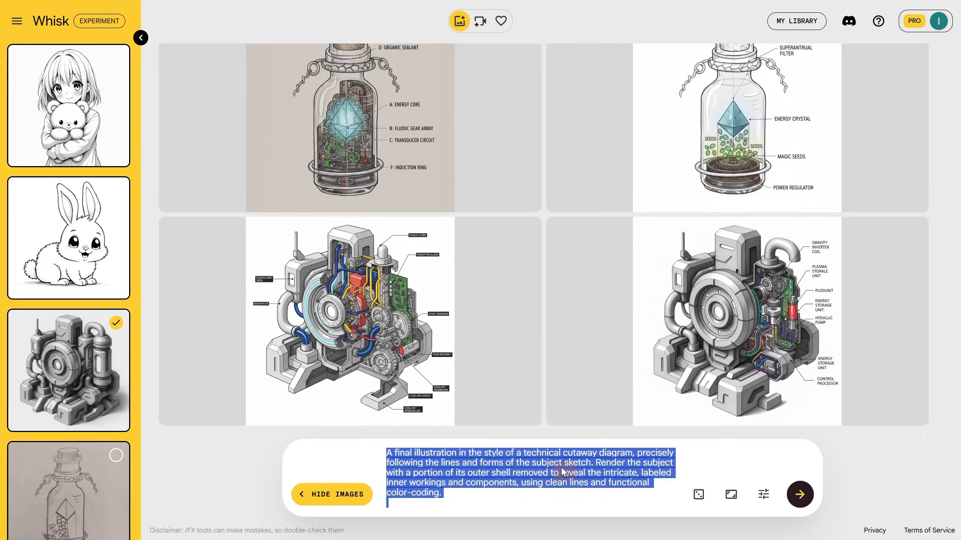
Step: Generate the machine from a technical blueprint prompt with a dark blue grid, and the machine and orc from an exploded view diagram prompt with dotted lines
text(A final illustration in the style of a technical blueprint or schematic, precisely following the lines and forms of the subject sketch. Render the subject as a clean, monochrome line drawing on a grid background, using only white or light blue lines on a dark blue field.)
click(808, 498)
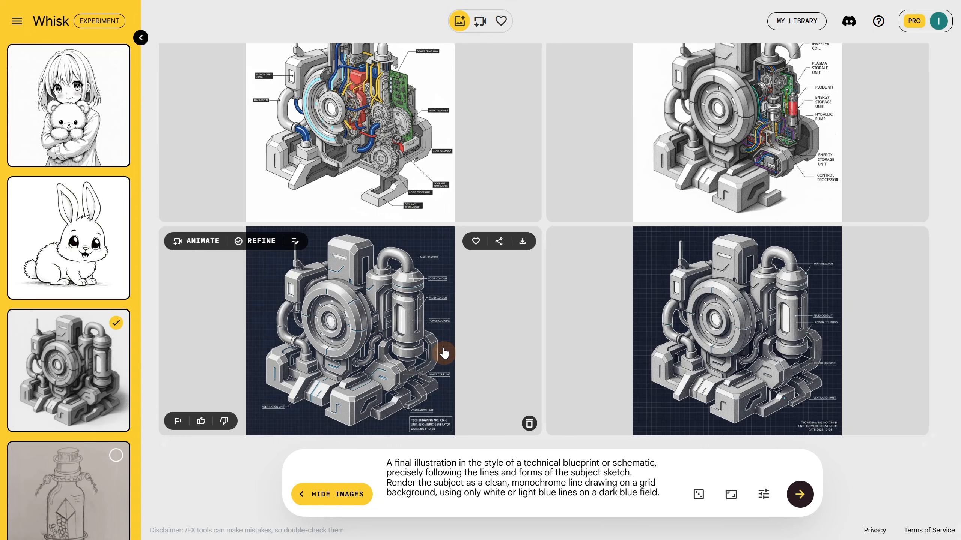
key(ctrl+a)
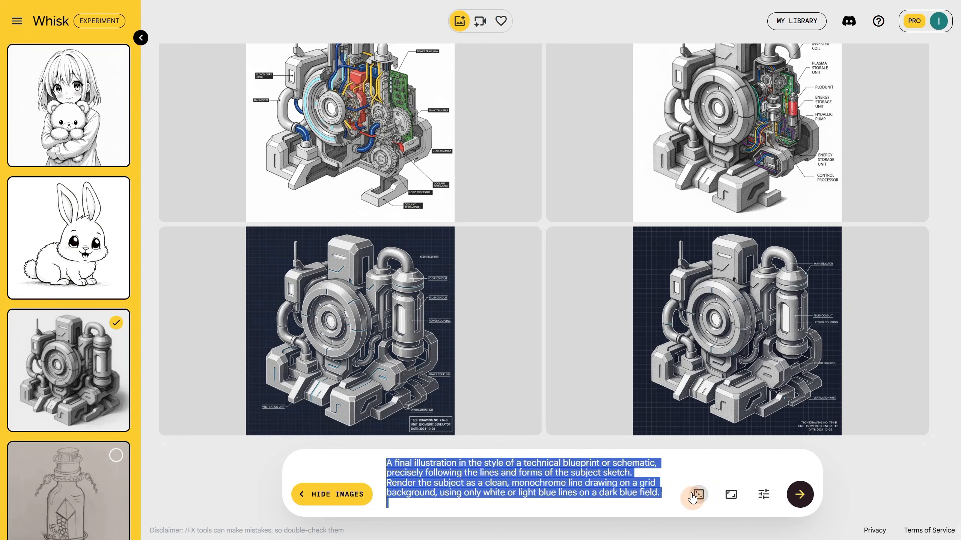
text(A final illustration in the style of a technical exploded view diagram, precisely following the lines and forms of the subject sketch. Render the subject's components as individual parts, separated by dotted lines, to show how they assemble, using clean lines and simple shading.)
click(800, 494)
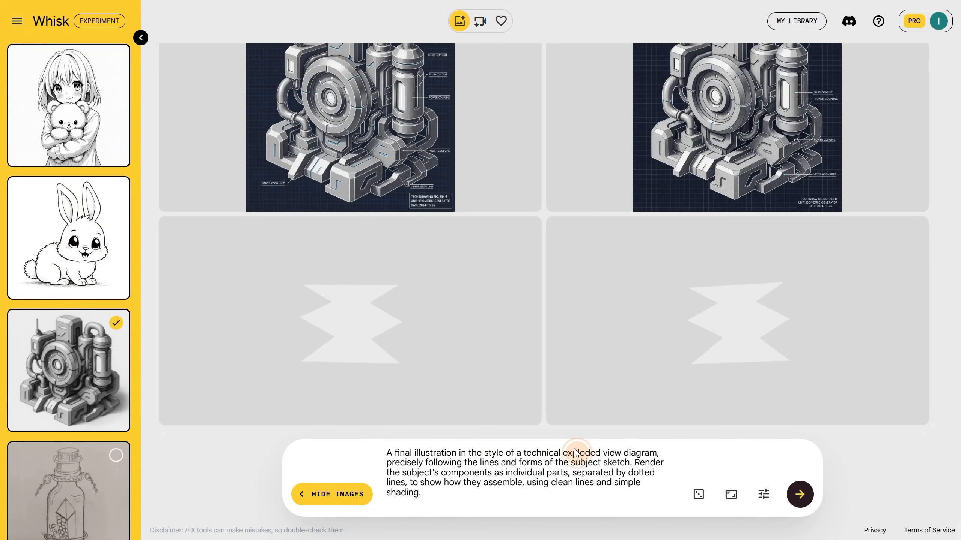
drag(563, 453, 659, 451)
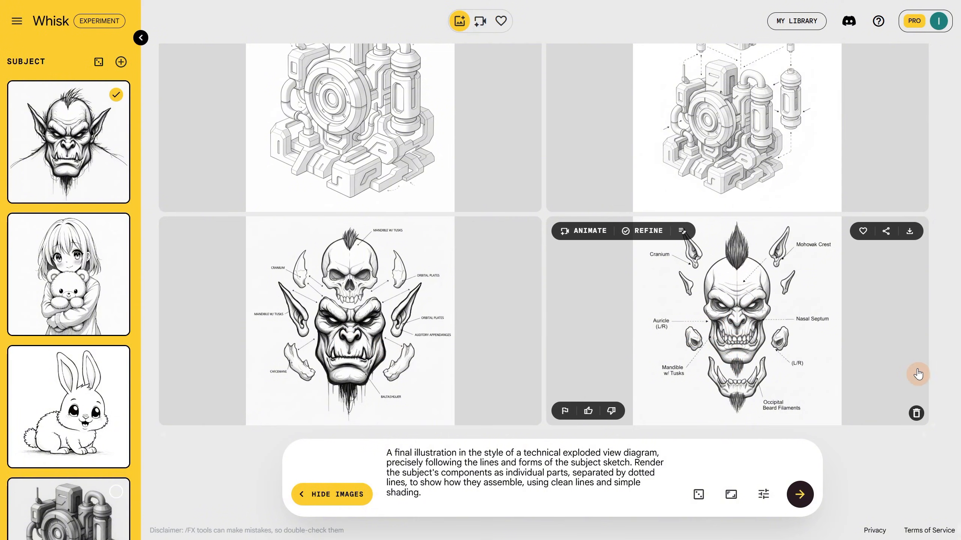
Step: Generate the orc sketch from a new prompt in the style of a hand-drawn fantasy map
triple_click(457, 475)
text(A final illustration in the style of a hand-drawn fantasy map, precisely following the lines and forms of the subject sketch. Render the subject with fine ink cross-hatching, calligraphic labels, and an aged parchment texture, using a muted or sepia-toned palette.)
key(Return)
drag(523, 452, 630, 448)
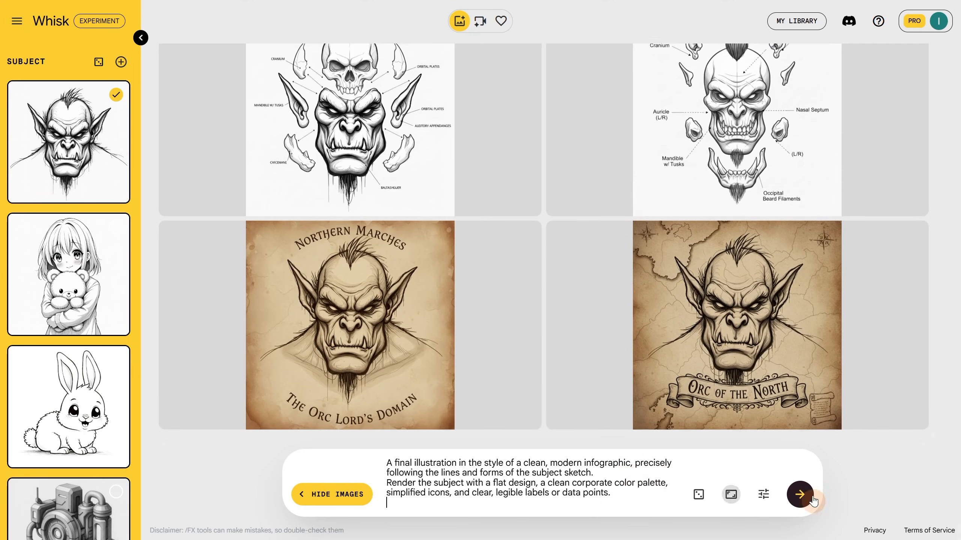
Step: Generate the orc from a clean, modern infographic prompt with flat design, and from a 19th-century patent drawing prompt with cross-hatching and numbered labels
click(799, 495)
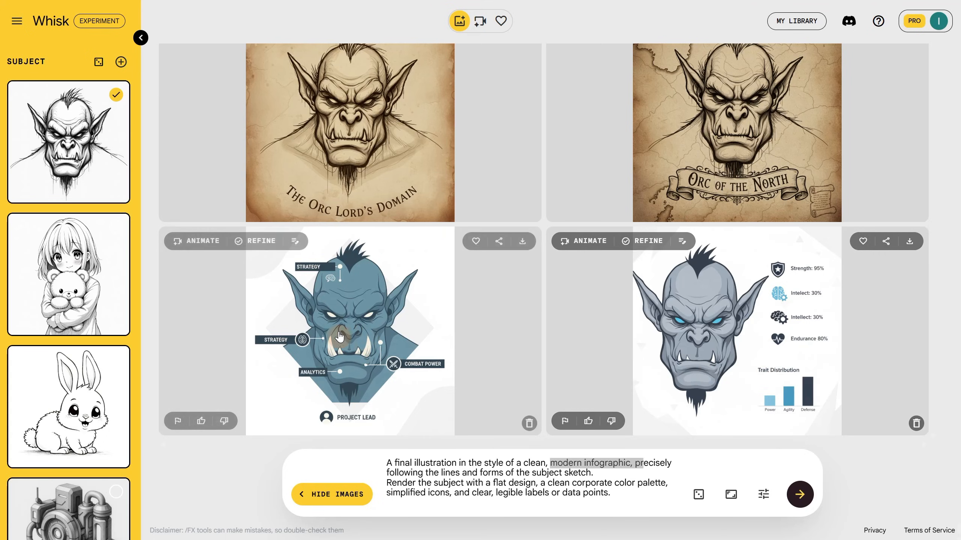
triple_click(568, 489)
text(A final illustration in the style of a 19th-century patent drawing, precisely following the lines and forms of the subject sketch. Render the subject as a precise, technical ink drawing on an aged paper background, using thin, uniform lines, cross-hatching for shadow, and numbered labels pointing to key parts.)
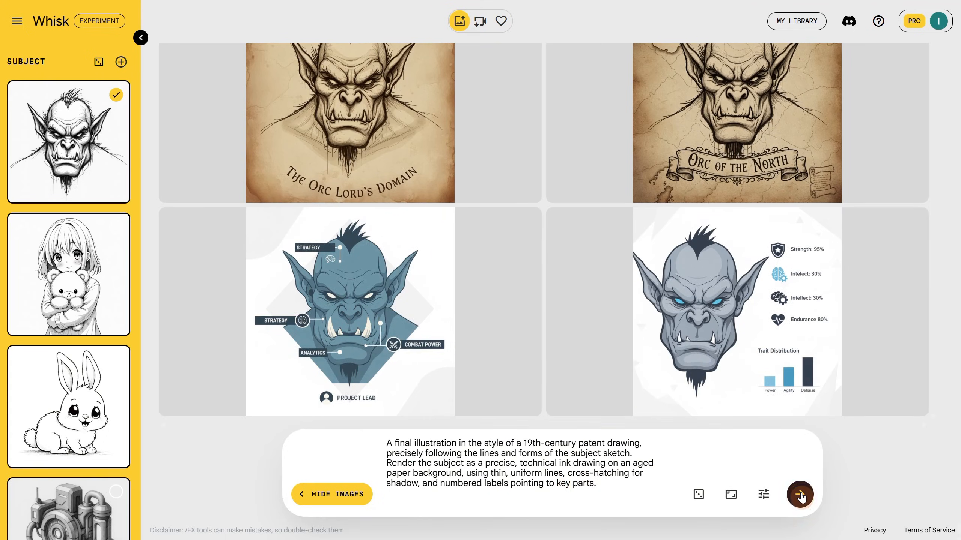
click(799, 494)
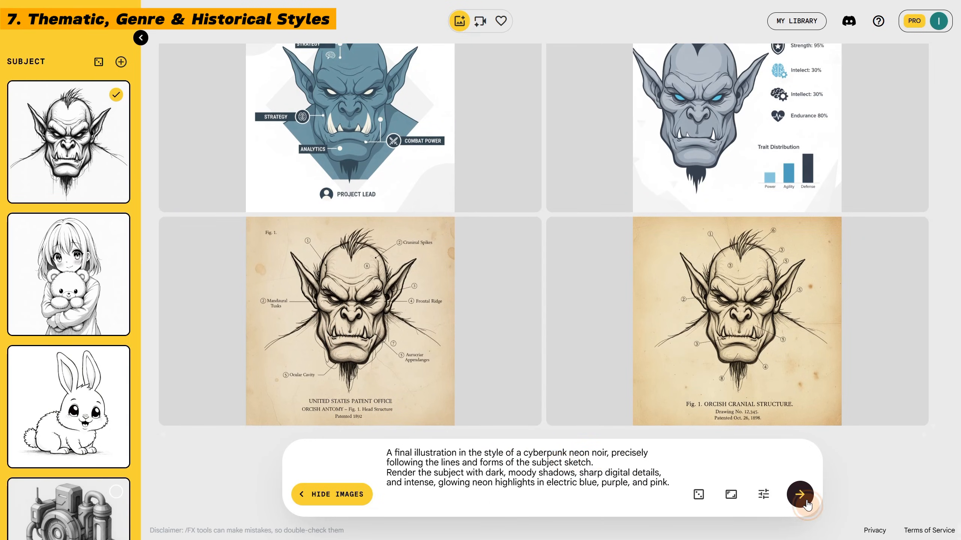
Step: Generate the orc and girl sketches from a cyberpunk neon noir prompt with moody shadows and glowing electric blue, purple and pink highlights
click(807, 504)
drag(522, 453, 618, 451)
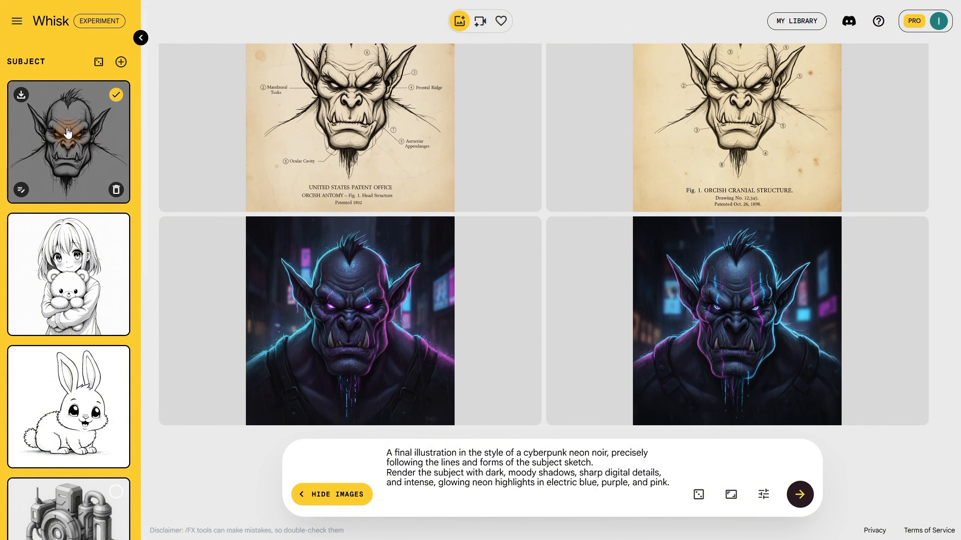
click(98, 299)
click(799, 495)
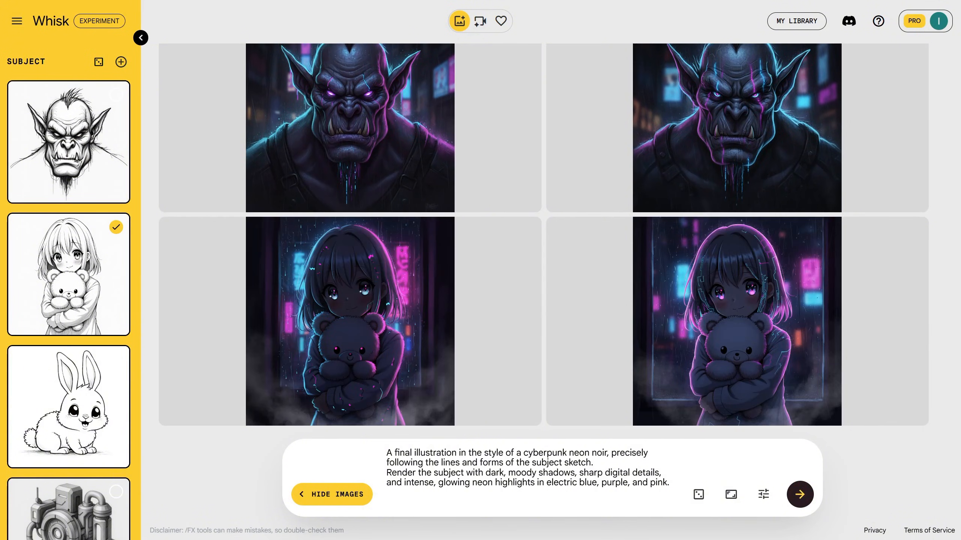
Step: Generate the girl sketch from a detailed steampunk schematic prompt with an aged sepia tone, polished brass, copper and exposed clockwork gears
key(ctrl+a)
text(A final illustration in the style of a detailed steampunk schematic, precisely following the lines and forms of the subject sketch. Render the subject with intricate mechanical details, an aged sepia tone, and textures of polished brass, copper, and exposed clockwork gears.)
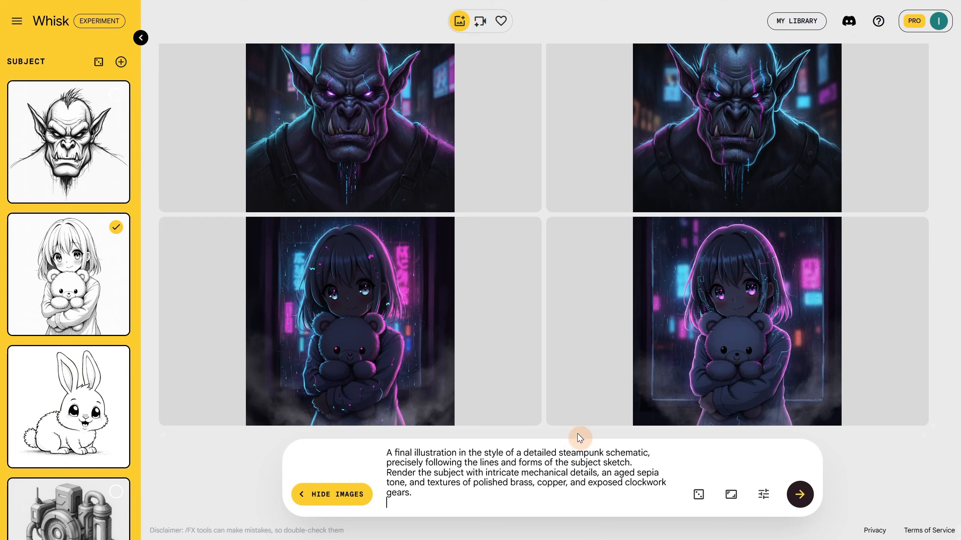
click(799, 496)
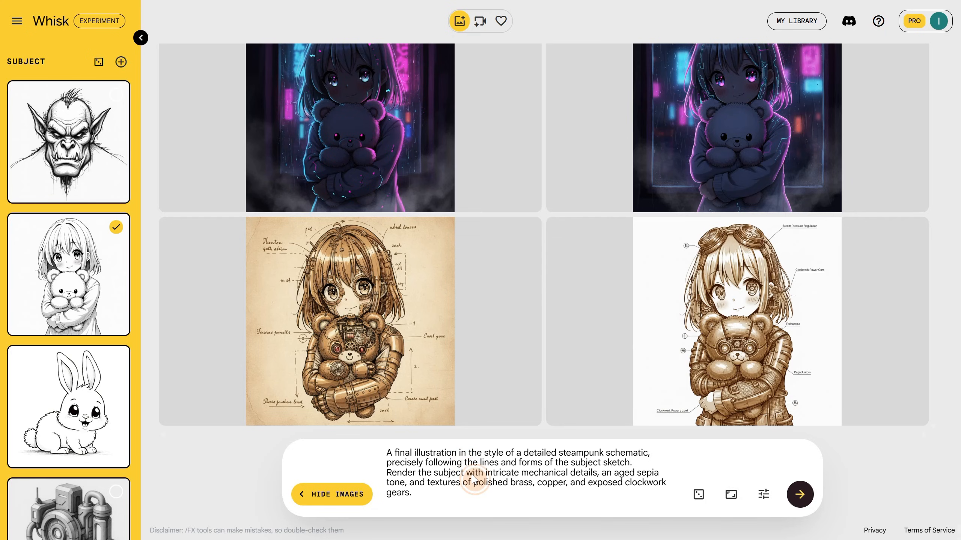
Step: Generate the girl sketch from a biomechanical art prompt fusing organic forms with robotic components in a dark, monochromatic airbrushed look
key(ctrl+a)
text(A final illustration in the style of biomechanical art, precisely following the lines and forms of the subject sketch. Render the subject by fusing organic, skeletal, or fleshy forms with mechanical, industrial, or robotic components, using a dark, monochromatic, and hyper-detailed airbrushed look.)
drag(516, 453, 595, 453)
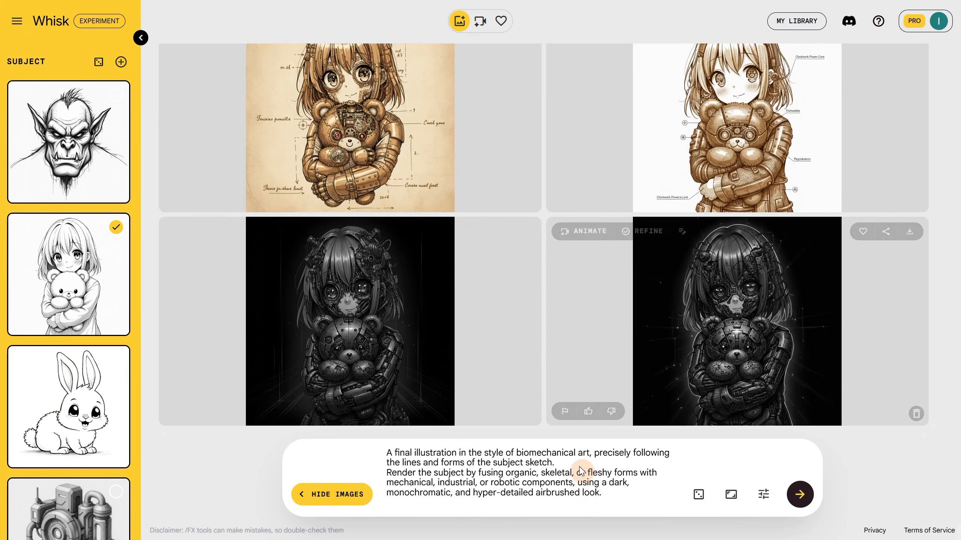
Step: Generate the girl sketch from an 80s synthwave art prompt with a glowing wireframe grid, neon pinks, purples and chrome finishes
key(ctrl+a)
text(A final illustration in the style of 80s synthwave art, precisely following the lines and forms of the subject sketch. Render the subject with a retro-futuristic feel, a glowing wireframe grid, and a vibrant color palette of neon pinks, purples, and chrome finishes.)
key(Return)
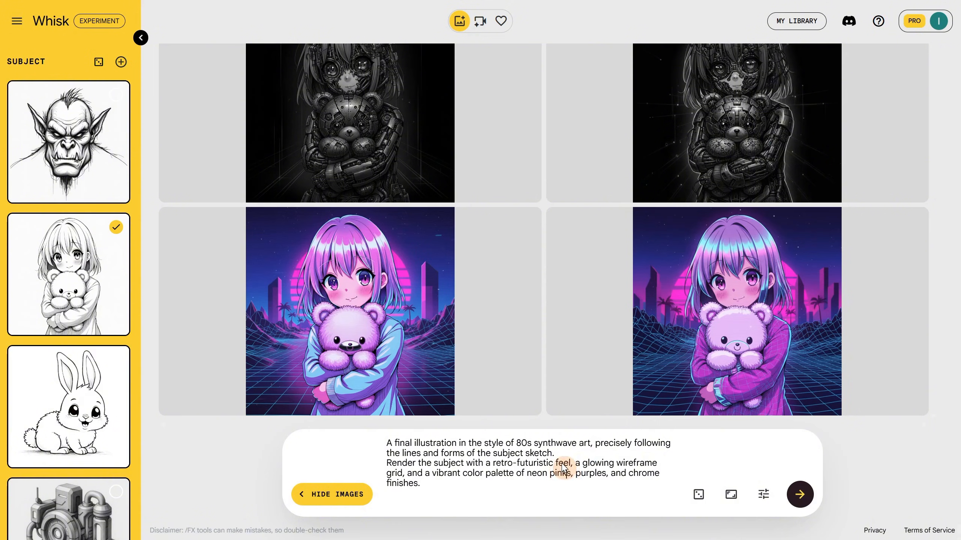
Step: Generate the girl and orc sketches from a 1920s Art Deco prompt with bold geometric shapes, a metallic sheen, symmetry and gold or silver details
key(ctrl+a)
text(A final illustration in the style of 1920s Art Deco, precisely following the lines and forms of the subject sketch. Render the subject with bold, geometric shapes, elegant curves, a metallic sheen, and a strong emphasis on symmetry and luxurious gold or silver details.)
click(802, 496)
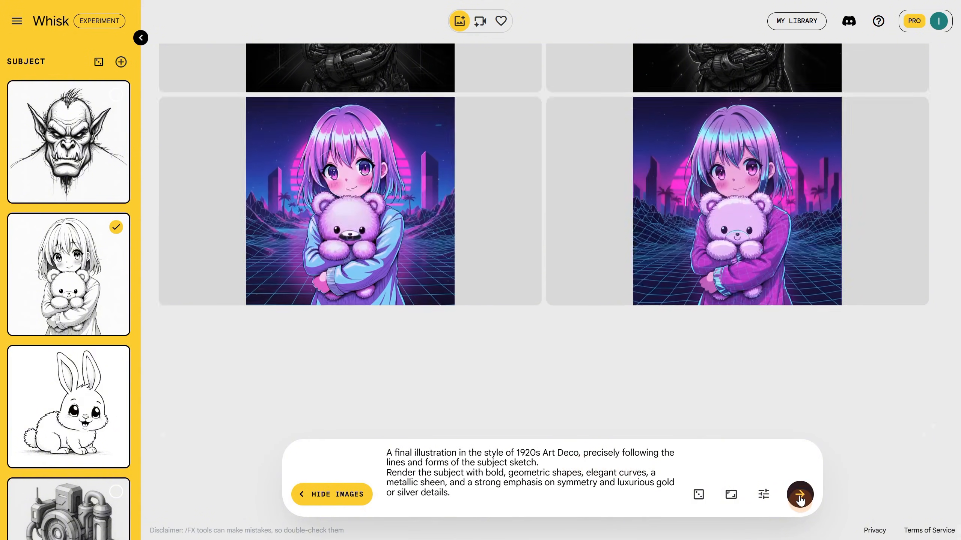
click(68, 273)
click(66, 163)
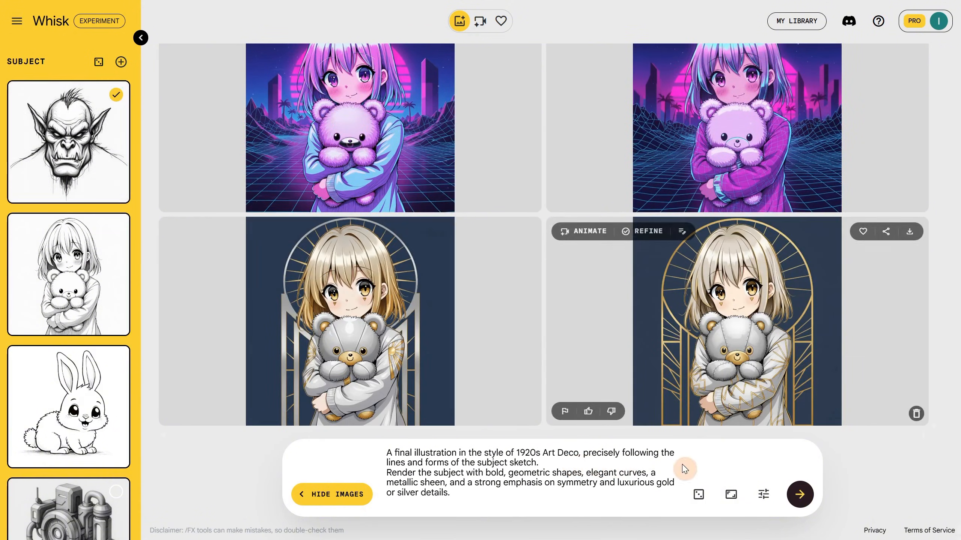
click(800, 494)
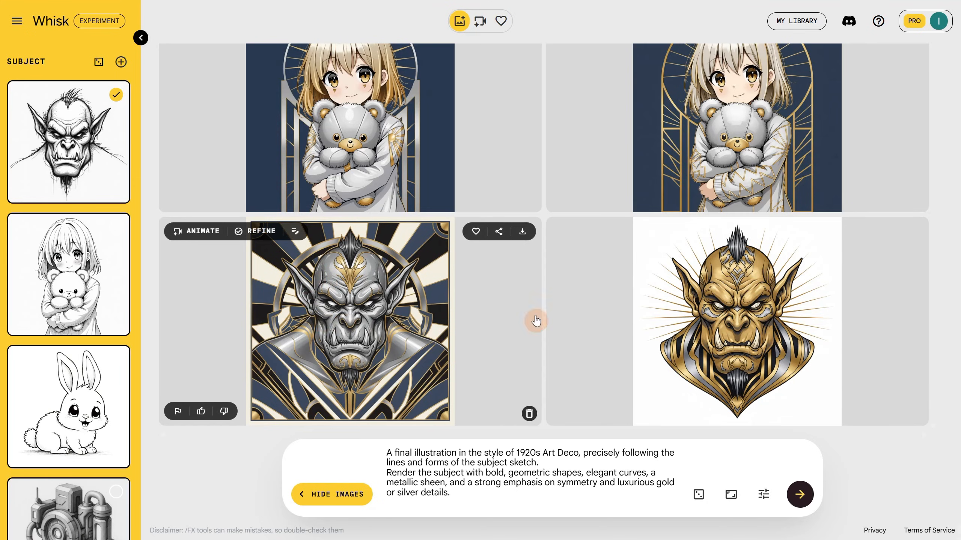
Step: Generate the orc sketch from an Art Nouveau prompt with flowing curvilinear lines, organic forms and stylized floral or natural motifs
key(ctrl+a)
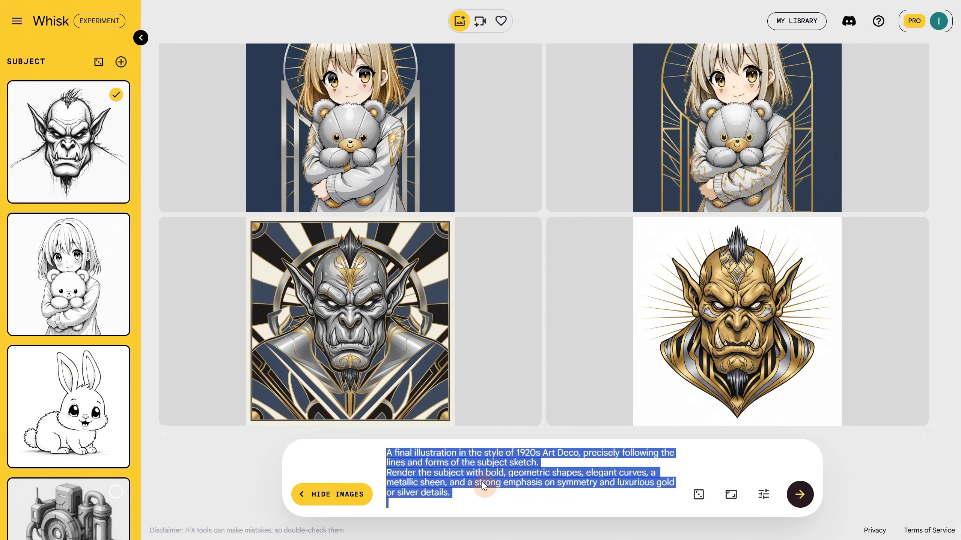
text(A final illustration in the style of Art Nouveau, precisely following the lines and forms of the subject sketch. Render the subject with elegant, flowing, curvilinear lines, organic forms, and a decorative, ornamental quality, often incorporating stylized floral or natural motifs.)
click(800, 495)
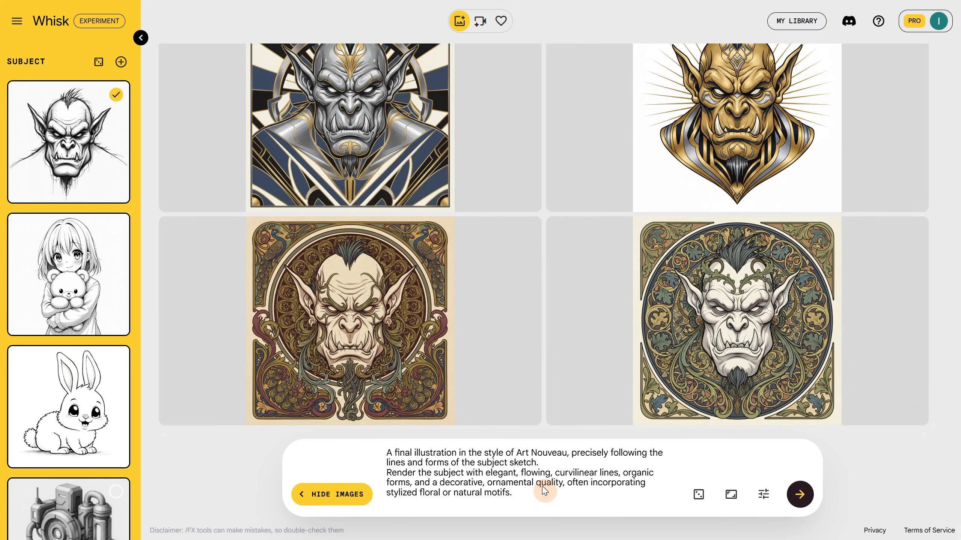
Step: Generate the orc sketch from a 1950s Atompunk prompt with a mid-century retro-futuristic look, Googie architecture, chrome fins, atomic motifs and a pastel palette
key(ctrl+a)
text(A final illustration in the style of 1950s Atompunk, precisely following the lines and forms of the subject sketch. Render the subject with a mid-century modern, retro-futuristic look, featuring Googie architecture, chrome fins, atomic motifs, and a bright, optimistic, pastel color palette.)
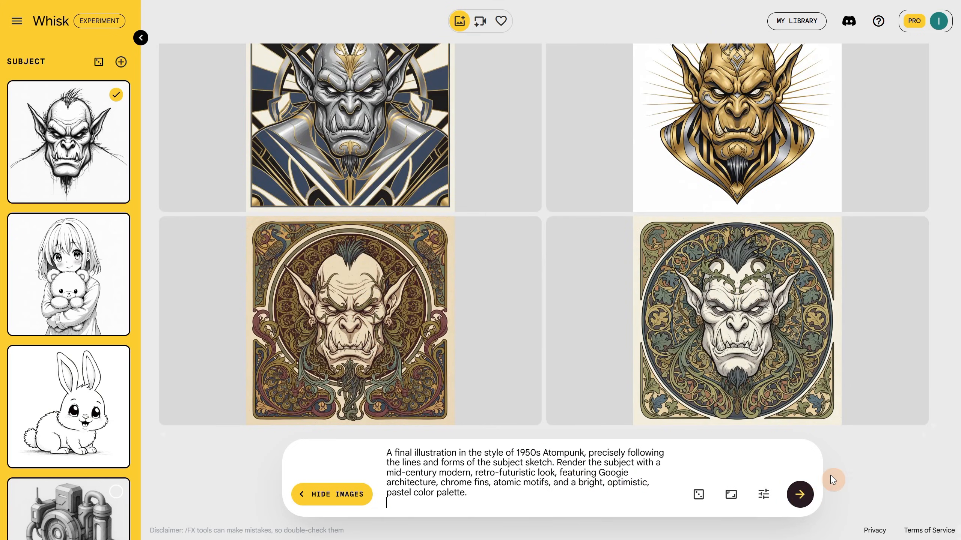
click(800, 494)
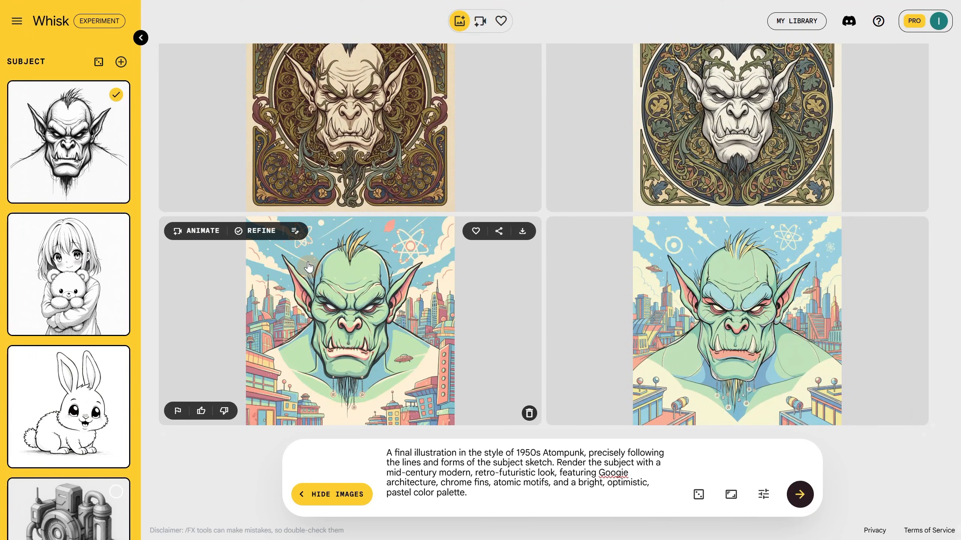
Step: Generate the orc sketch from a dark fairy tale prompt with a twisted gothic atmosphere, gnarled thorny motifs, deep shadows and a muted, foreboding palette
click(477, 464)
key(ctrl+a)
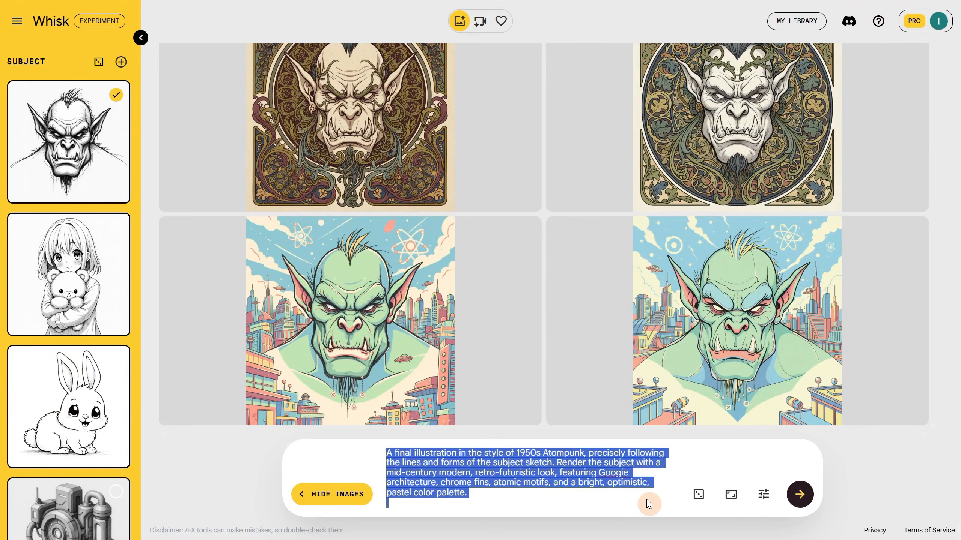
text(A final illustration in the style of a dark fairy tale, precisely following the lines and forms of the subject sketch. Render the subject with a twisted, unsettling, and gothic atmosphere, using gnarled, thorny motifs, deep shadows, and a muted, foreboding color palette.)
click(801, 494)
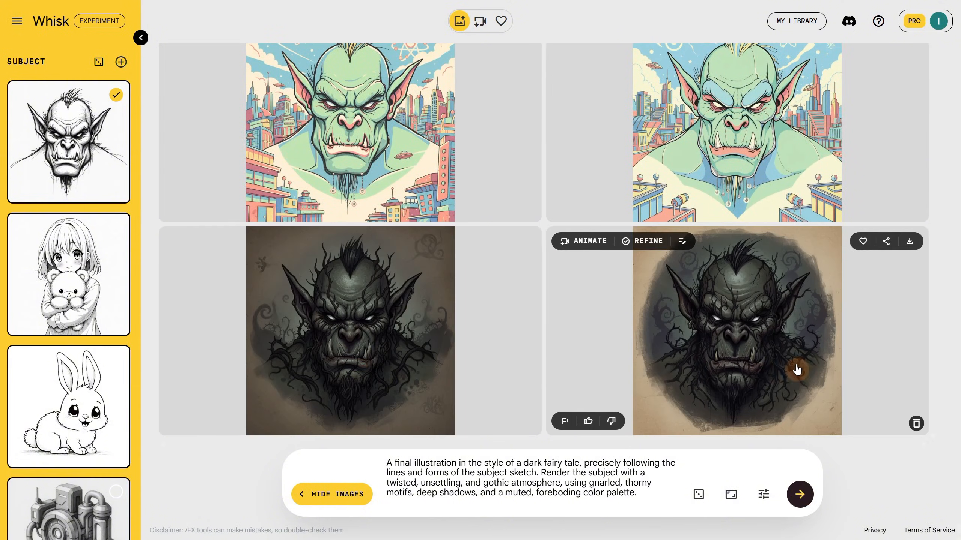
Step: Generate the orc and rabbit sketches from a Risograph print prompt with limited grainy texture, bright misaligned color layers and a halftone dot pattern
click(539, 486)
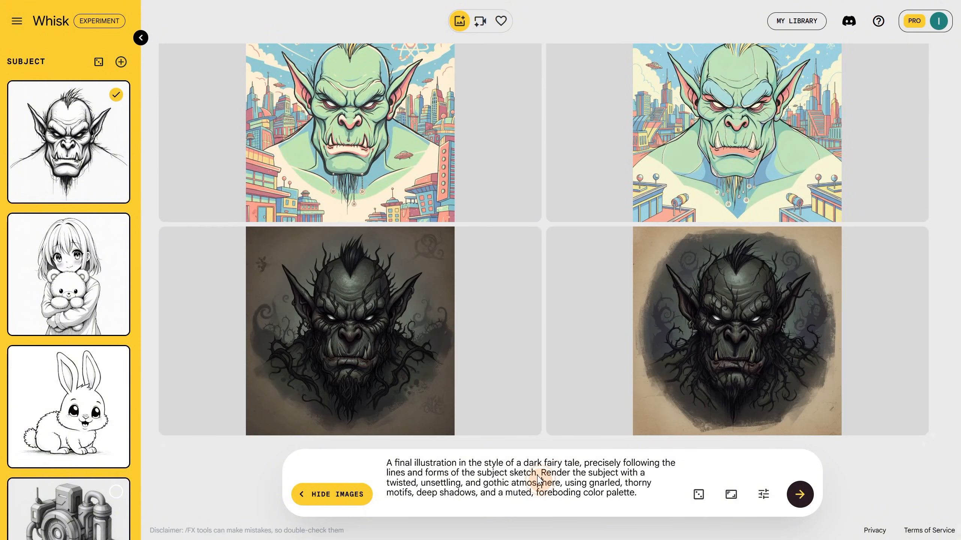
key(ctrl+a)
text(A final illustration in the style of a Risograph print, precisely following the lines and forms of the subject sketch. Render the subject with a limited, grainy texture, using bright, overlapping, and slightly misaligned color layers, and a distinct halftone dot pattern.)
click(790, 507)
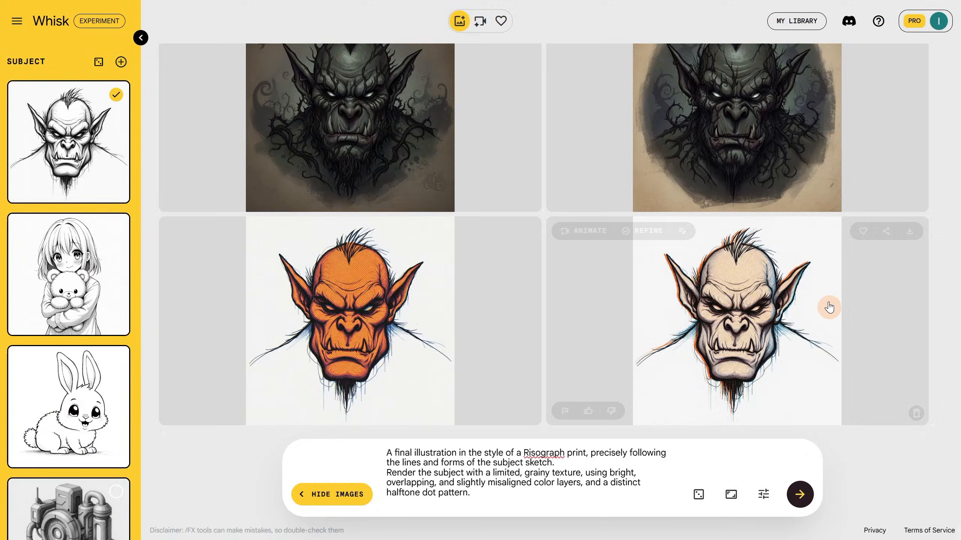
click(827, 307)
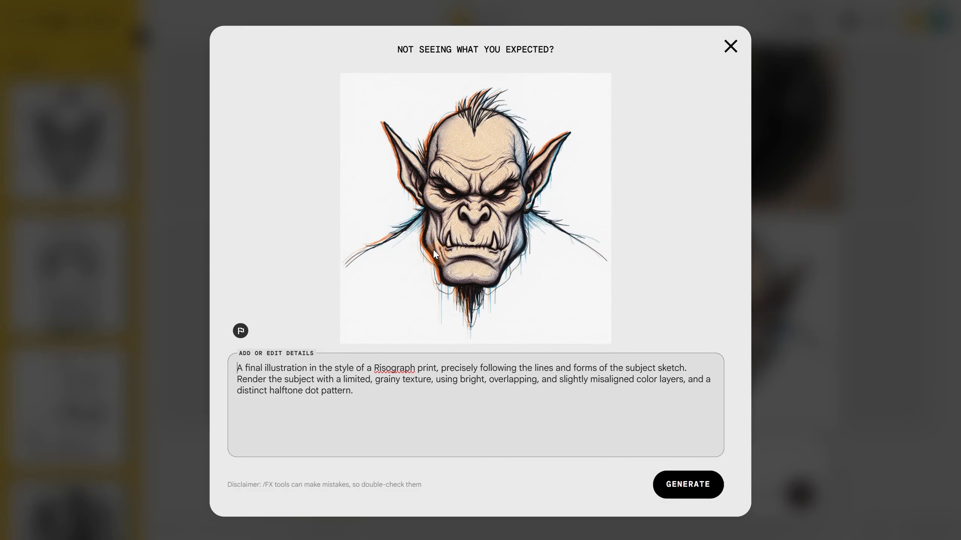
click(731, 47)
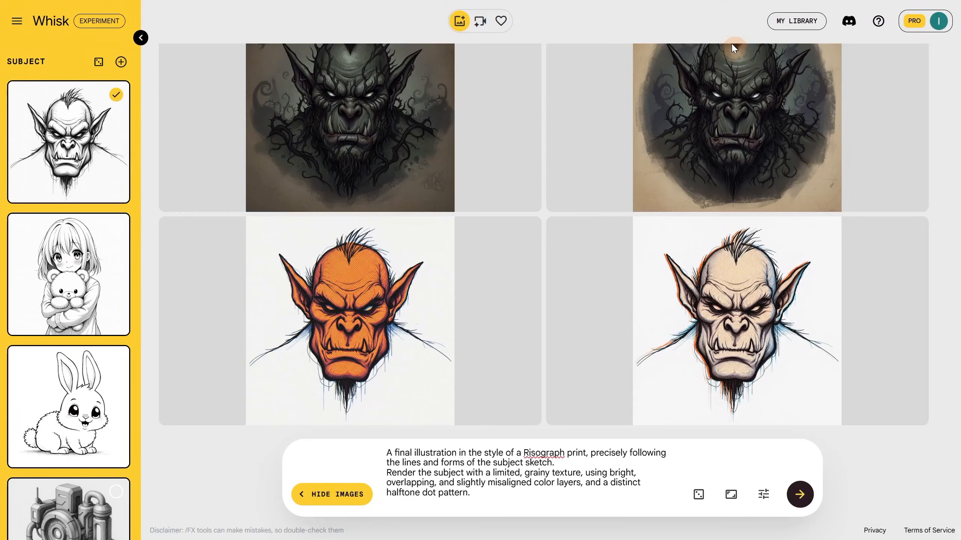
scroll(350, 308, down, 5)
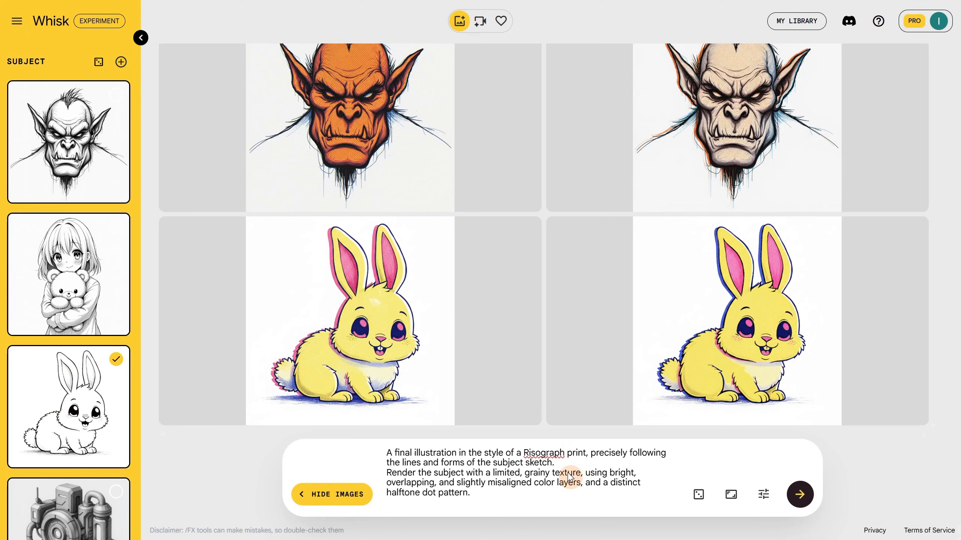
Step: Generate the rabbit and orc sketches from a Solarpunk prompt with optimistic lighting, lush plant life and sustainable technology, and view an orc result enlarged
key(ctrl+a)
text(A final illustration in the style of Solarpunk, precisely following the lines and forms of the subject sketch. Render the subject with bright, optimistic lighting, a lush integration of organic plant life and futuristic, sustainable technology, and a clean, vibrant color palette.\n)
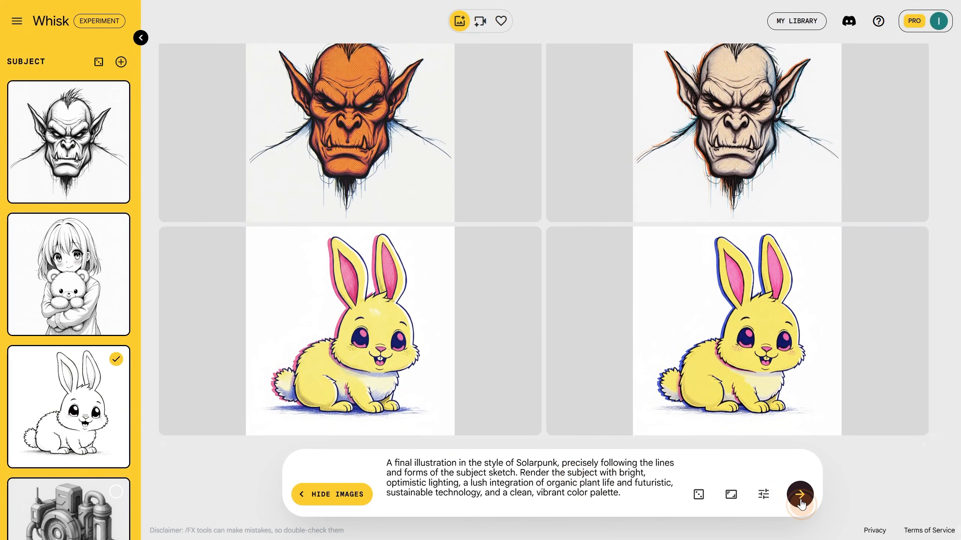
click(801, 504)
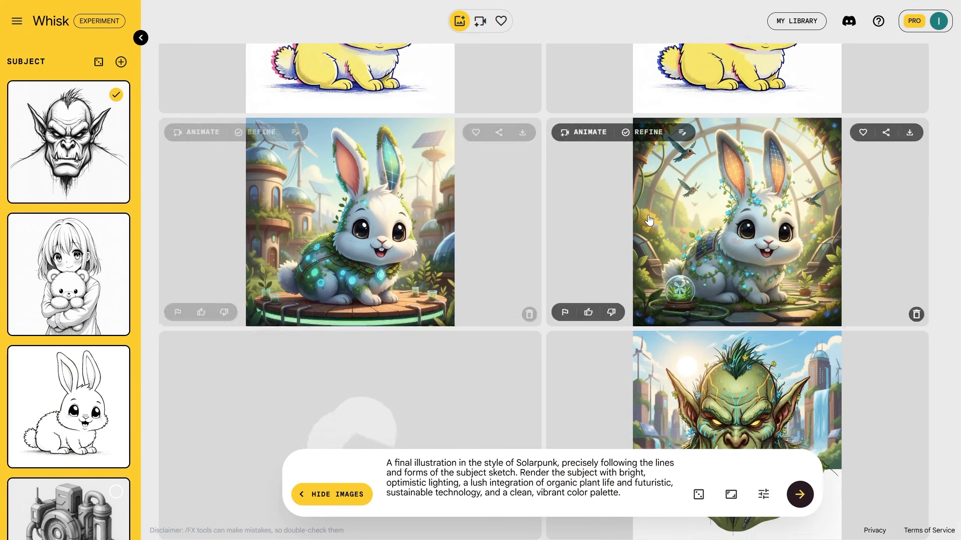
scroll(648, 220, down, 3)
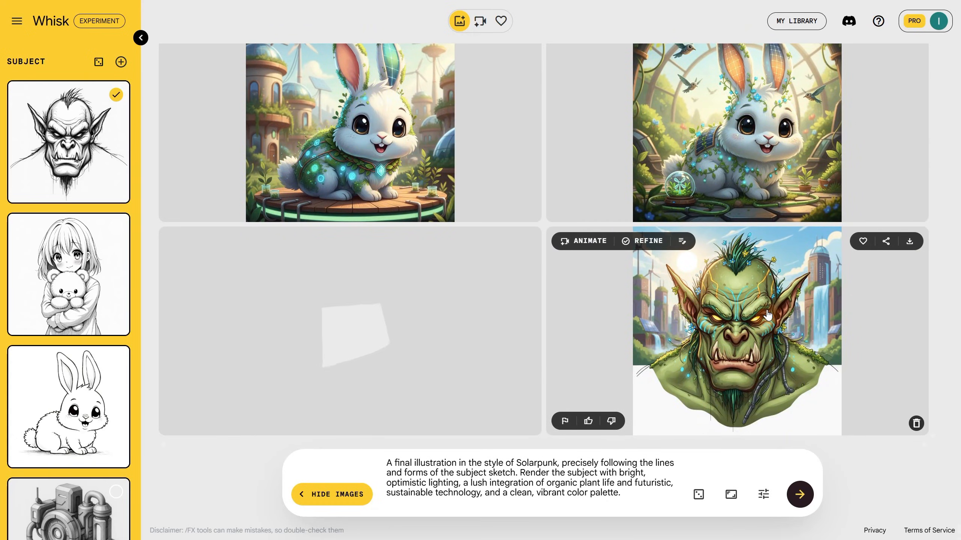
click(255, 240)
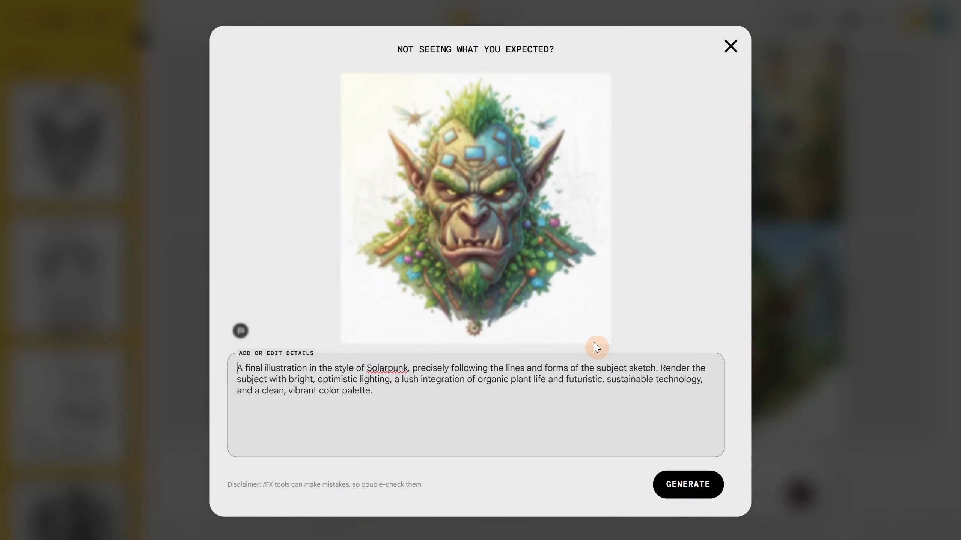
click(910, 415)
Step: Generate the orc sketch from a medieval stained glass window prompt with luminous jewel tones, thick dark leading lines and light shining through colored glass
triple_click(619, 470)
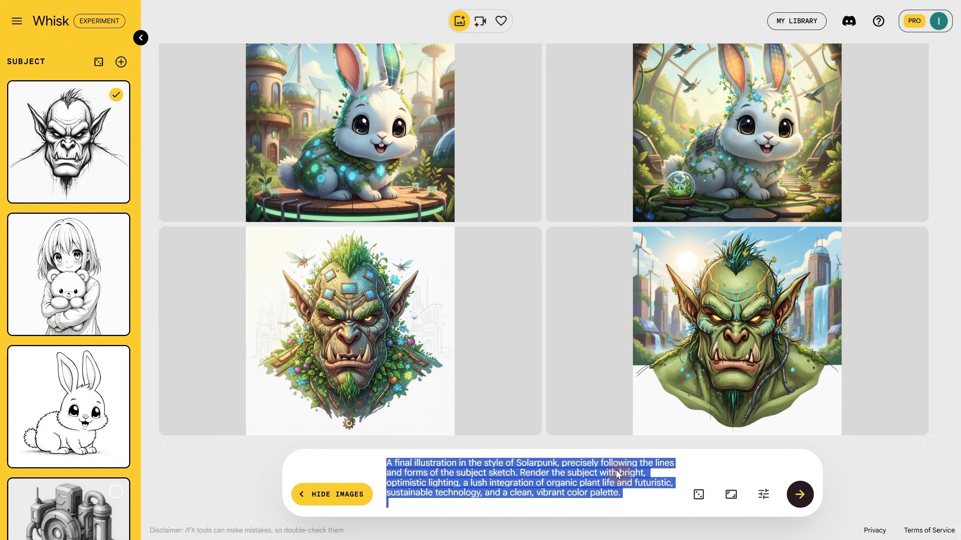
text(A final illustration in the style of a medieval stained glass window, precisely following the lines and forms of the subject sketch. Render the subject with rich, luminous jewel tones, framed within thick, dark leading lines, and a texture that mimics light shining through colored glass.)
click(799, 493)
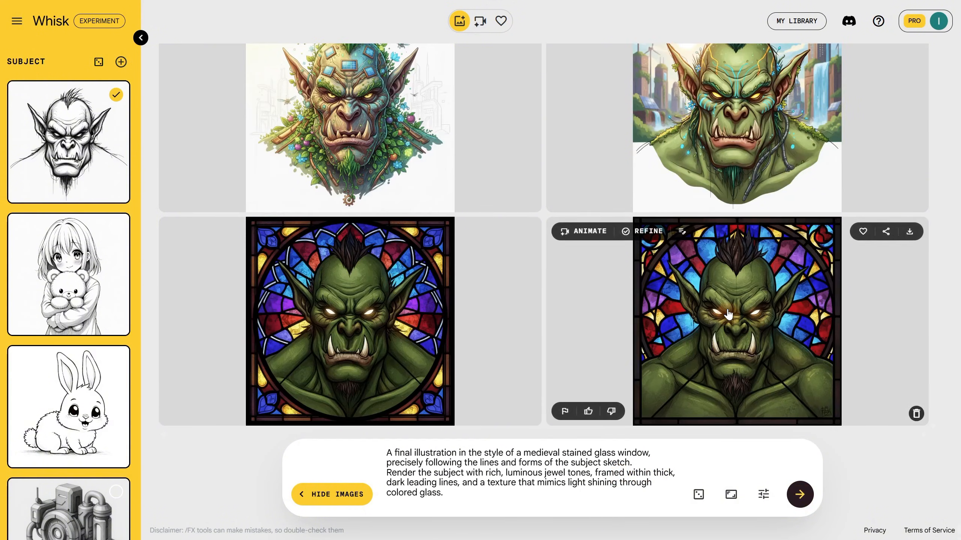
Step: Generate the orc and girl sketches from a surrealist painting prompt with hyper-realistic detail, a dreamlike context, melting forms, warped perspectives and symbolic imagery
triple_click(463, 473)
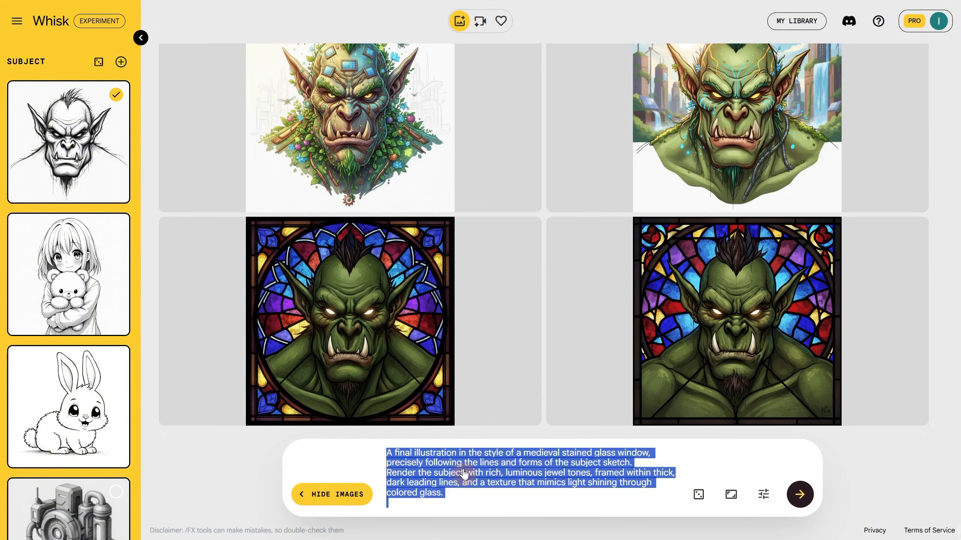
text(A final illustration in the style of a surrealist painting, precisely following the lines and forms of the subject sketch. Render the subject with hyper-realistic detail but place it in a dreamlike, illogical context, using melting forms, warped perspectives, and symbolic imagery.)
click(800, 494)
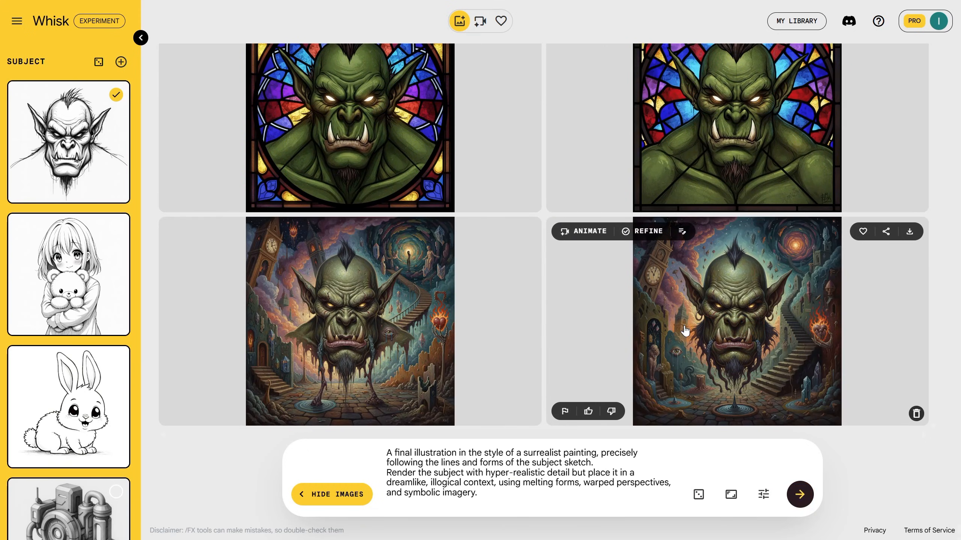
click(59, 152)
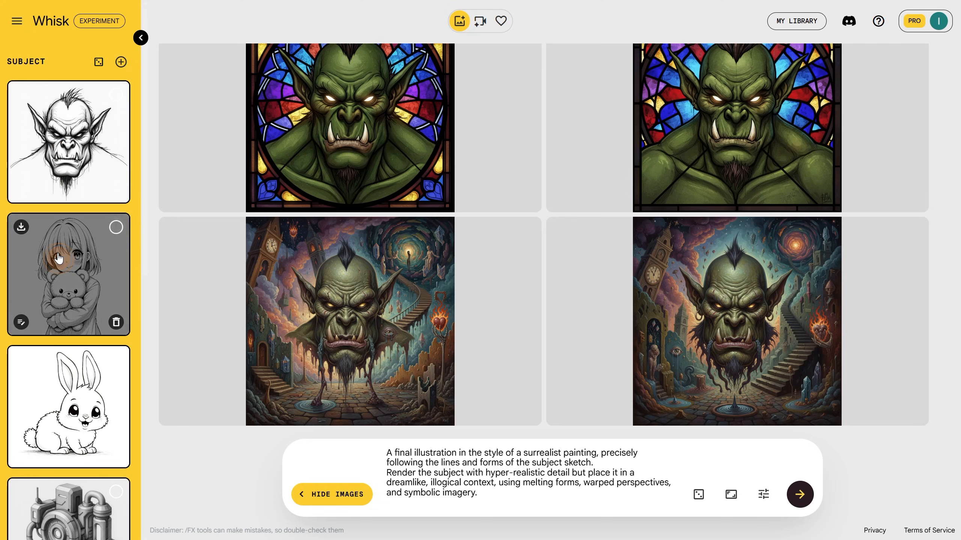
click(68, 272)
click(799, 494)
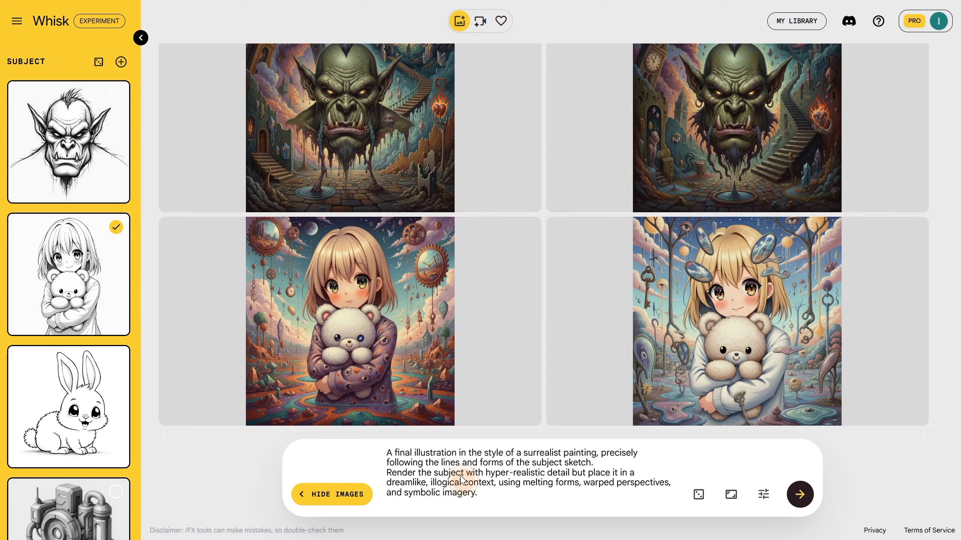
Step: Generate the girl and orc sketches from a classic Byzantine religious icon prompt with elongated reverent features, a flat gold-leaf background and a circular halo
key(ctrl+a)
text(A final illustration in the style of a classic Byzantine religious icon, precisely following the lines and forms of the subject sketch. Render the subject with stylized, elongated, and reverent features, a solid, flat, gold-leaf background, and a distinct circular halo. Use a rich, symbolic color palette and avoid realistic shadows.)
click(789, 499)
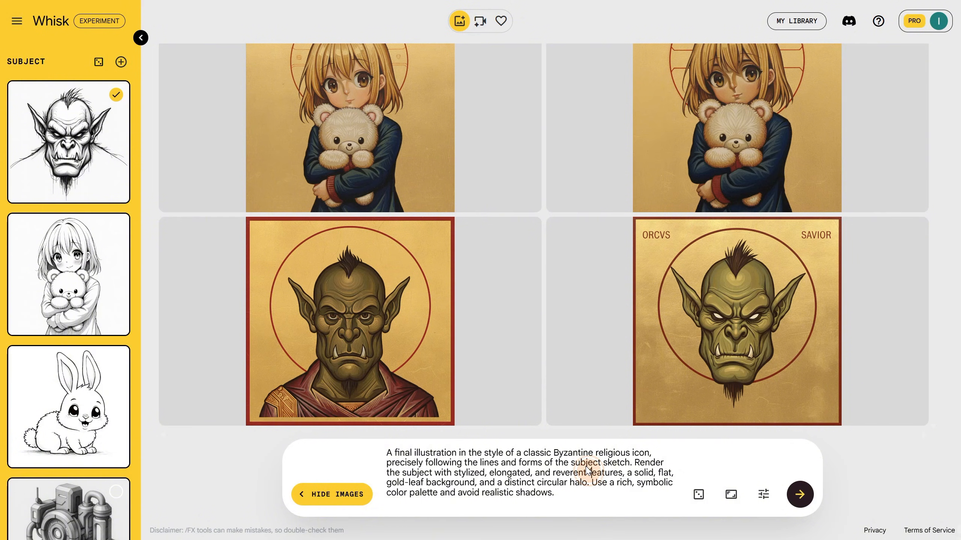
Step: Generate the orc and machine sketches from a dark, baroque opulence prompt in crimson, metallic gold and velvety black, and view a machine result enlarged
triple_click(610, 479)
text(A final painting in the style of dark, baroque opulence, precisely following the lines and forms of the subject sketch. Render the subject using a highly limited, dramatic color palette of rich crimson red, gleaming metallic gold, and deep, velvety blacks. The composition should be accented with intricate, ornamental gold filigree.)
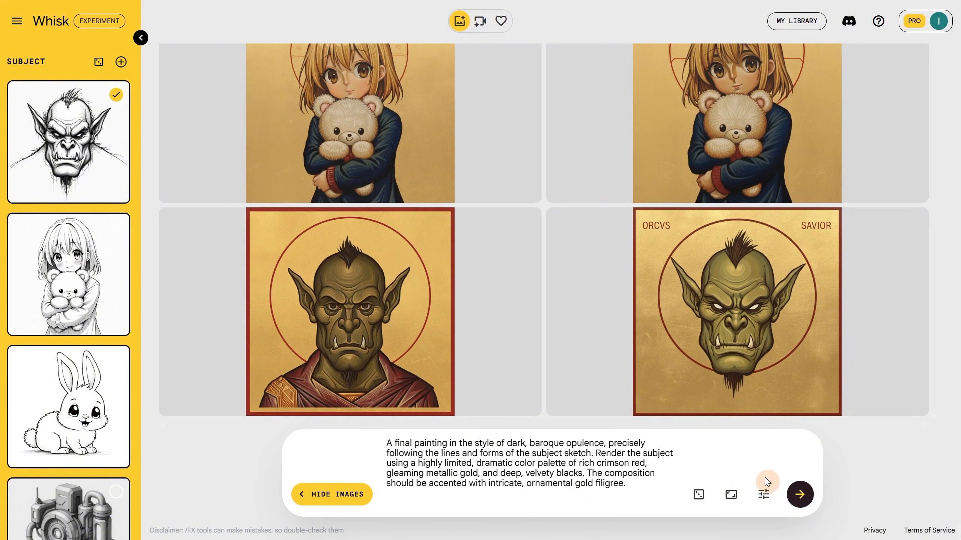
click(798, 494)
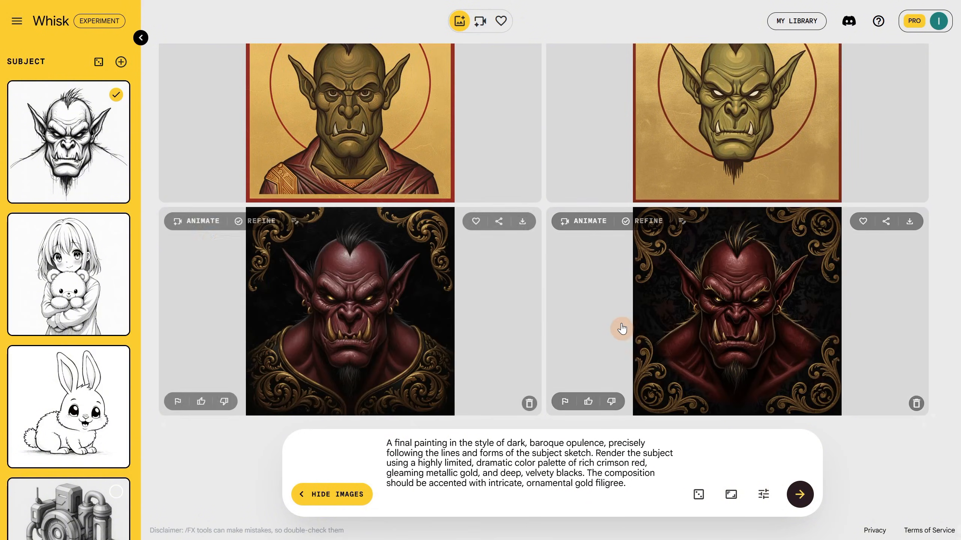
scroll(76, 265, down, 3)
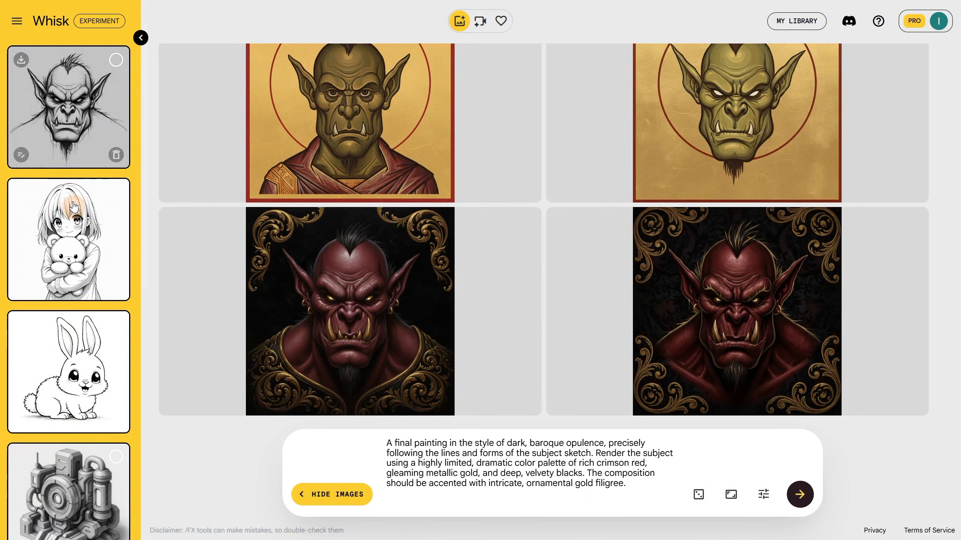
click(67, 430)
click(798, 494)
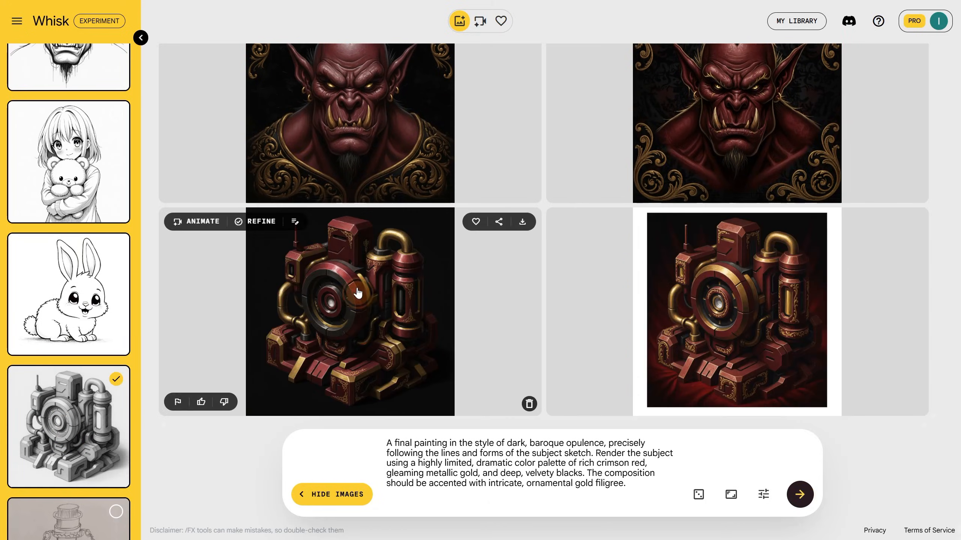
click(357, 292)
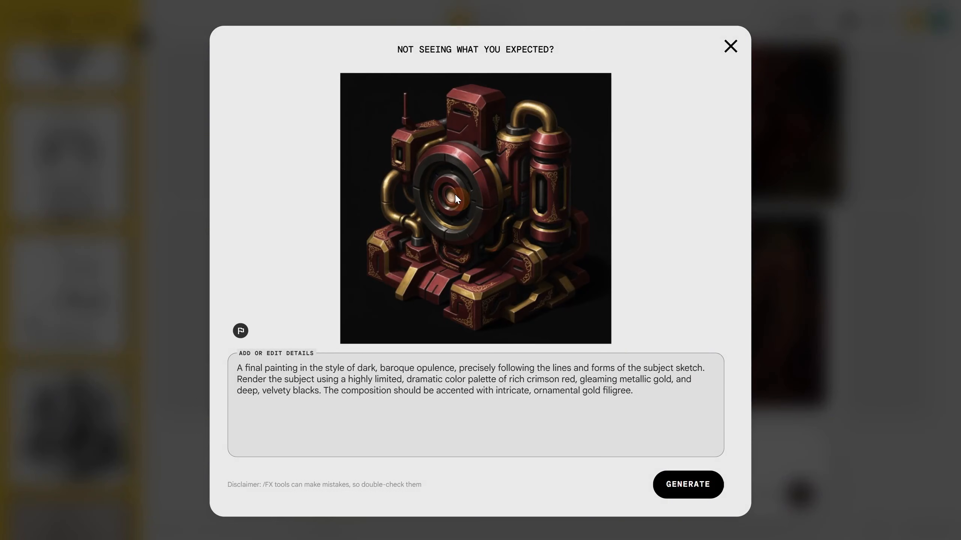
click(730, 46)
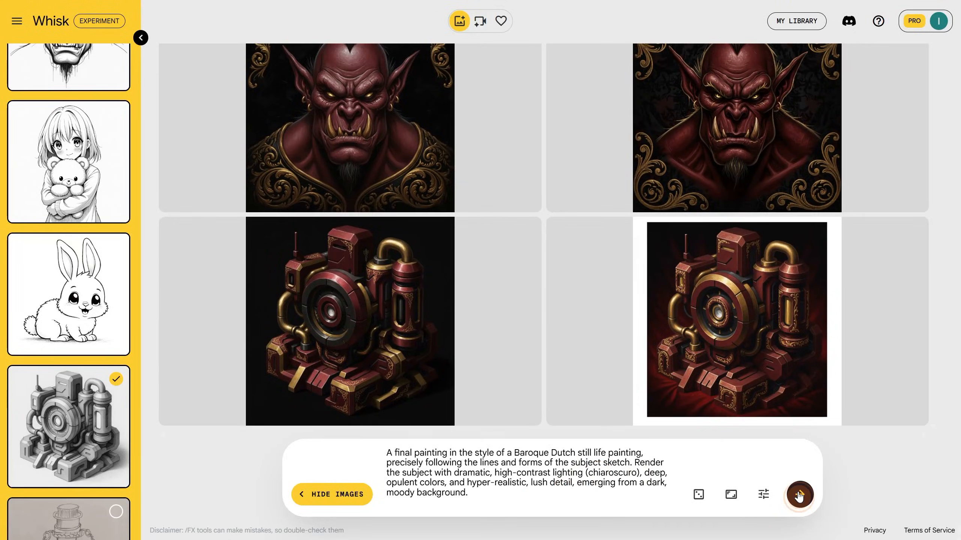
Step: Generate the machine and orc sketches from a Baroque Dutch still life prompt with chiaroscuro lighting and opulent colors, and view both machine results enlarged
click(798, 494)
click(767, 215)
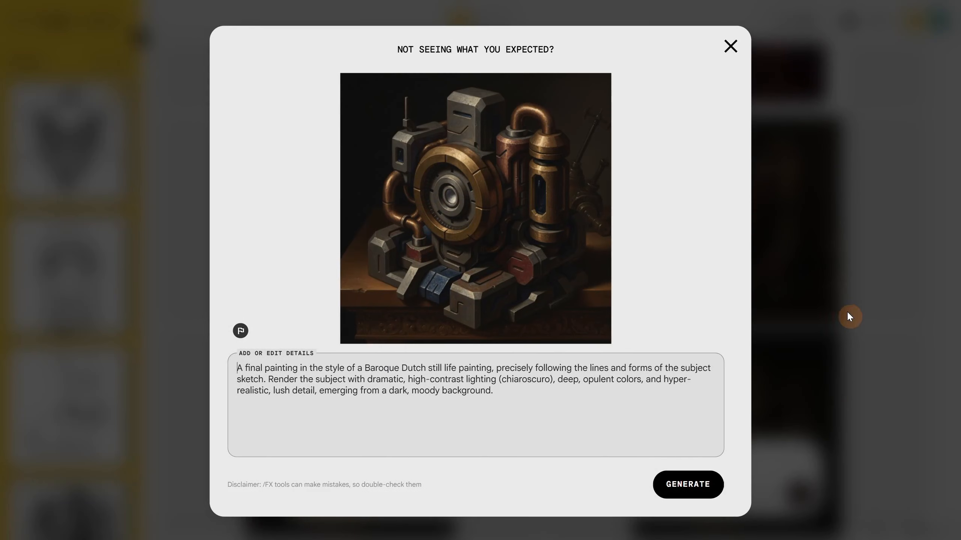
click(882, 298)
click(530, 306)
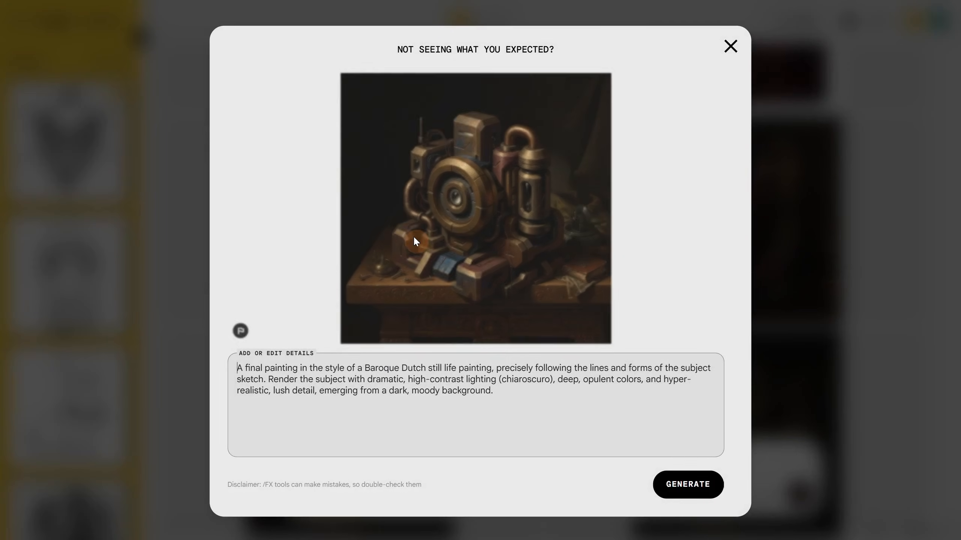
click(805, 279)
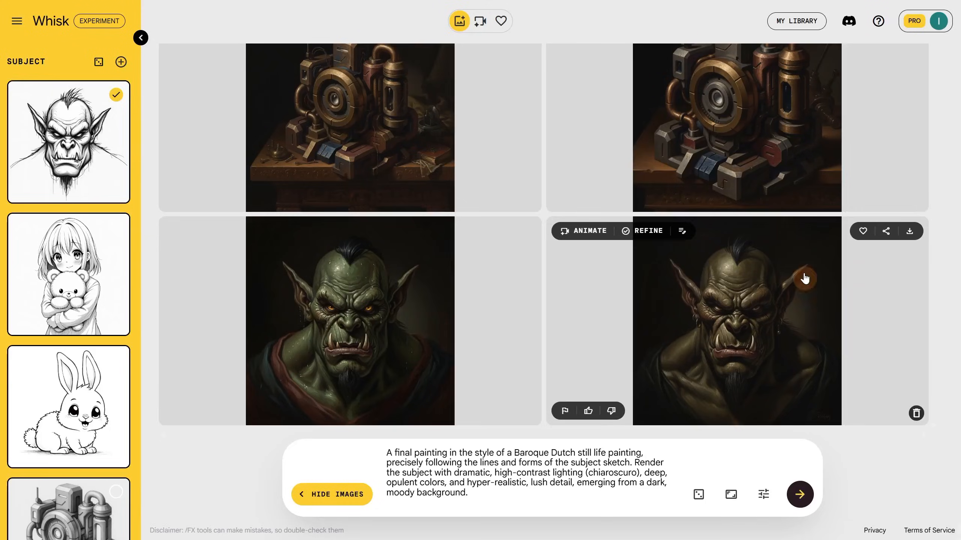
click(838, 369)
click(839, 374)
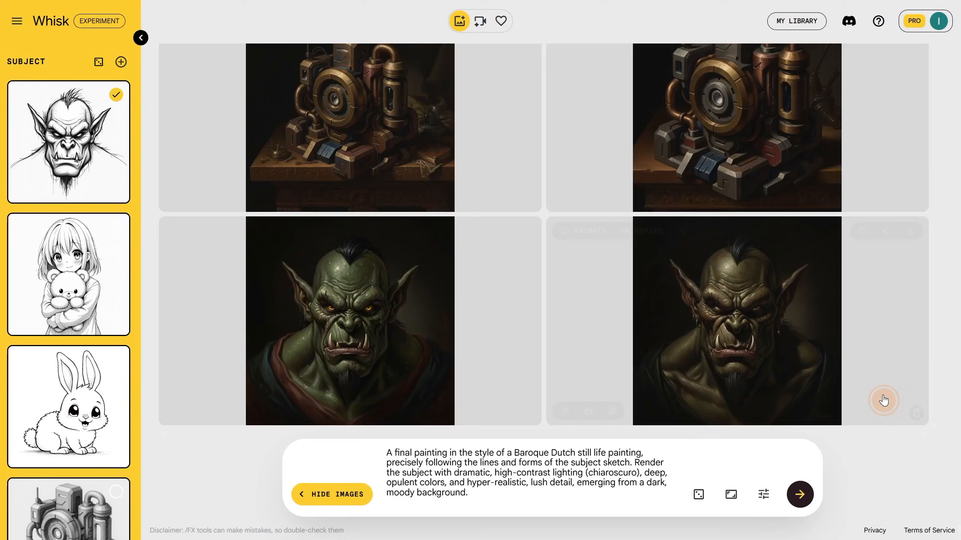
Step: Generate the bottle sketch from the same Baroque Dutch still life prompt and view both bottle results enlarged
scroll(82, 272, down, 5)
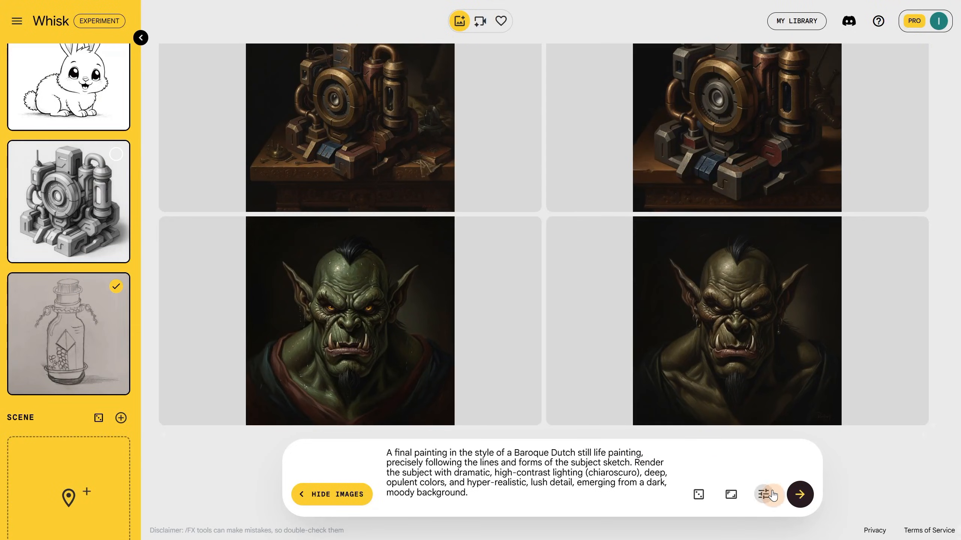
click(799, 495)
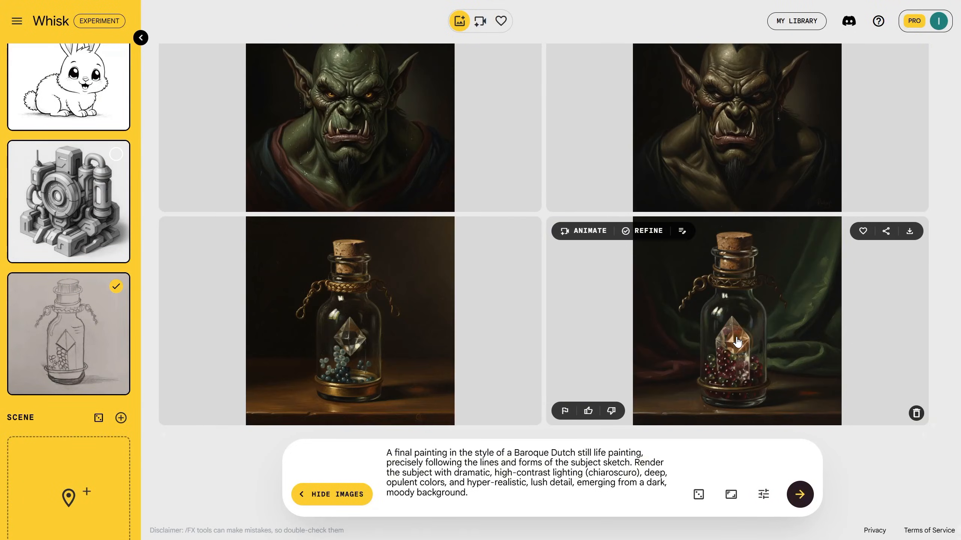
click(737, 342)
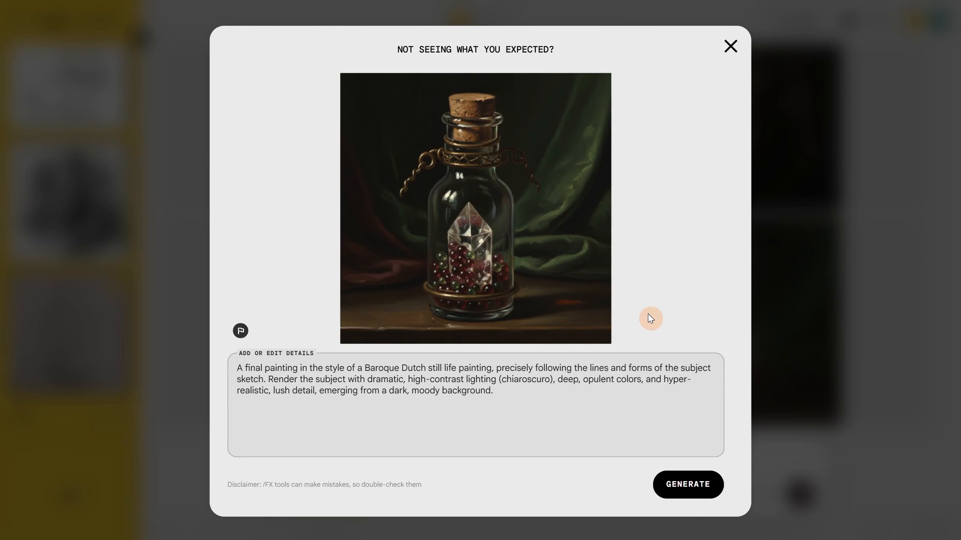
click(887, 339)
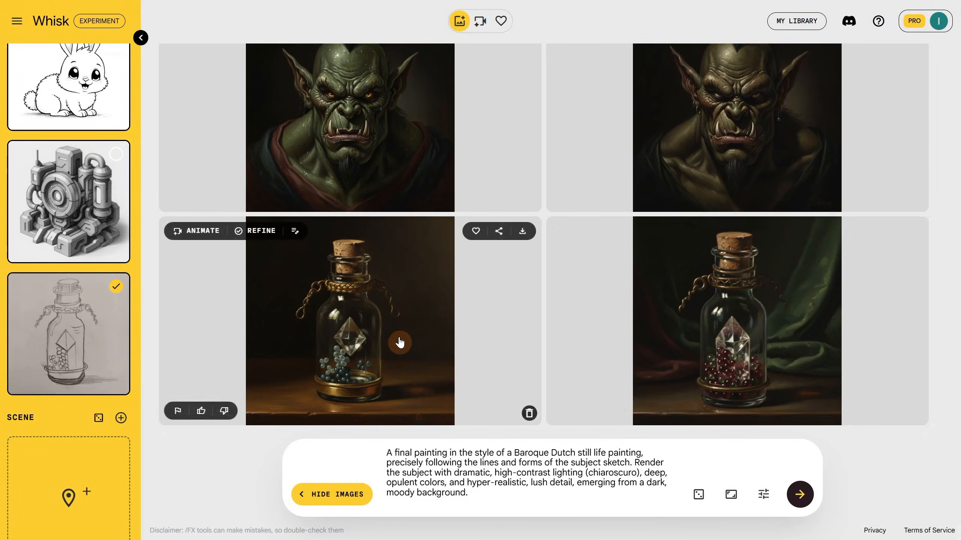
click(397, 327)
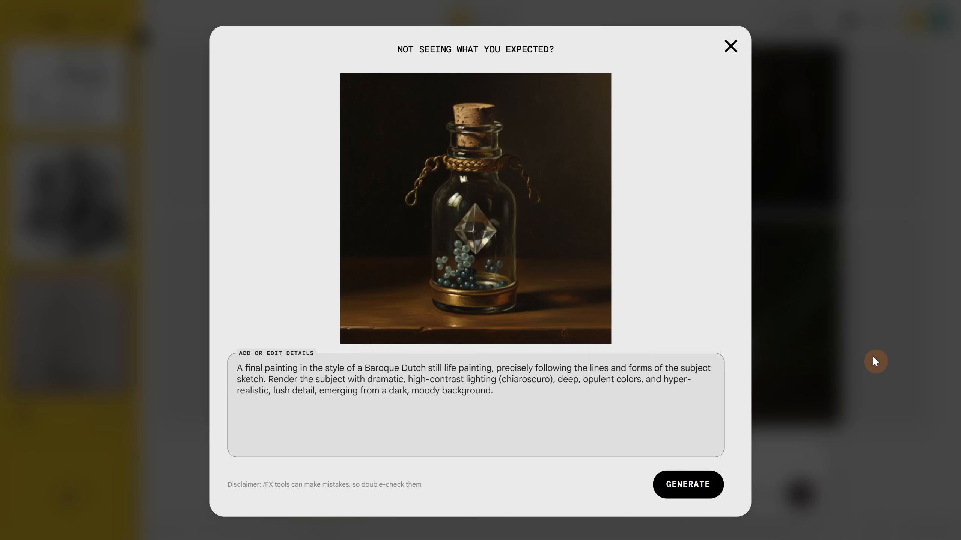
click(873, 357)
Step: Generate the bottle sketch from a dark gothic engraving prompt with fine-line hatching, stippling and a high-contrast, mostly monochrome palette with one glowing accent color
click(547, 495)
key(ctrl+a)
text(A final illustration in the style of a dark gothic engraving, precisely following the lines and forms of the subject sketch. Render the subject with intricate, fine-line hatching and stippling, using a dark, high-contrast, mostly monochrome palette with a single, glowing accent color (like red or gold).)
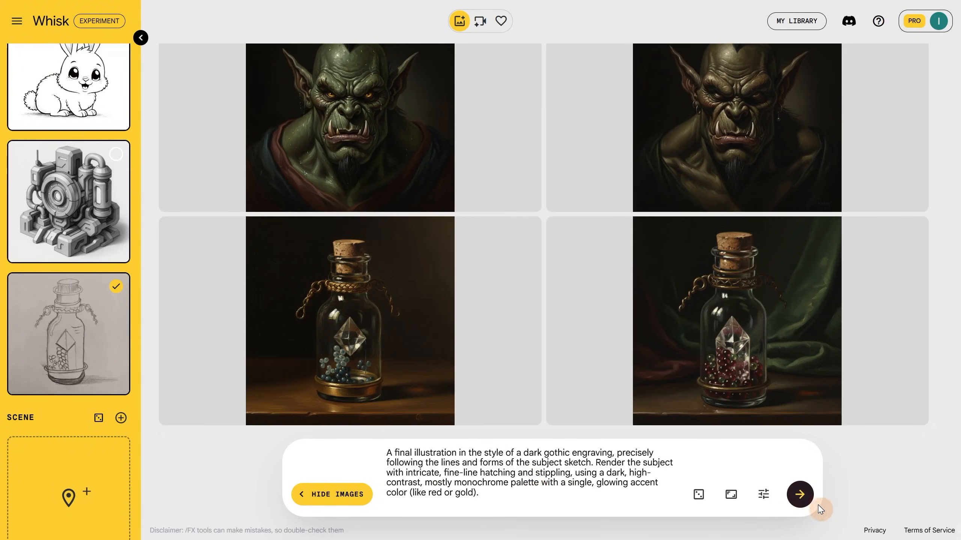
click(799, 494)
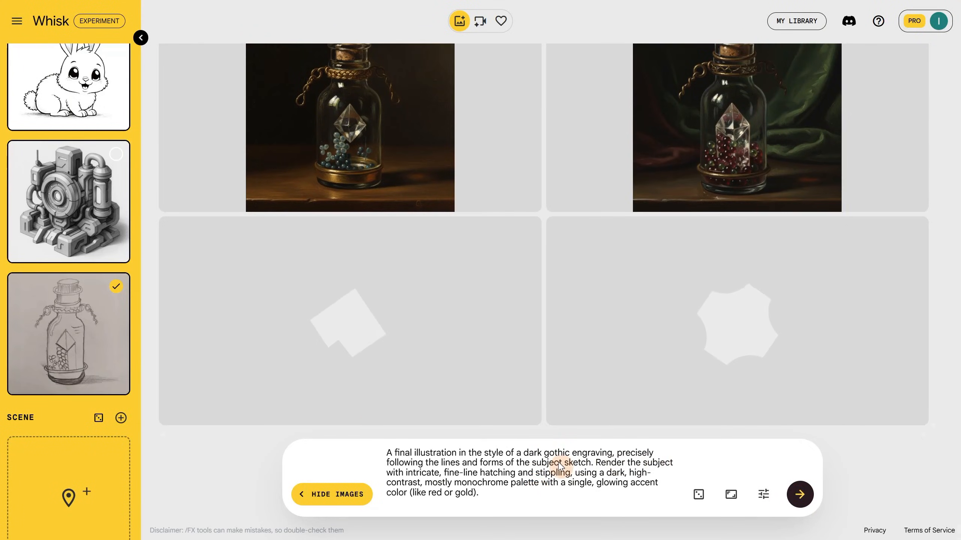